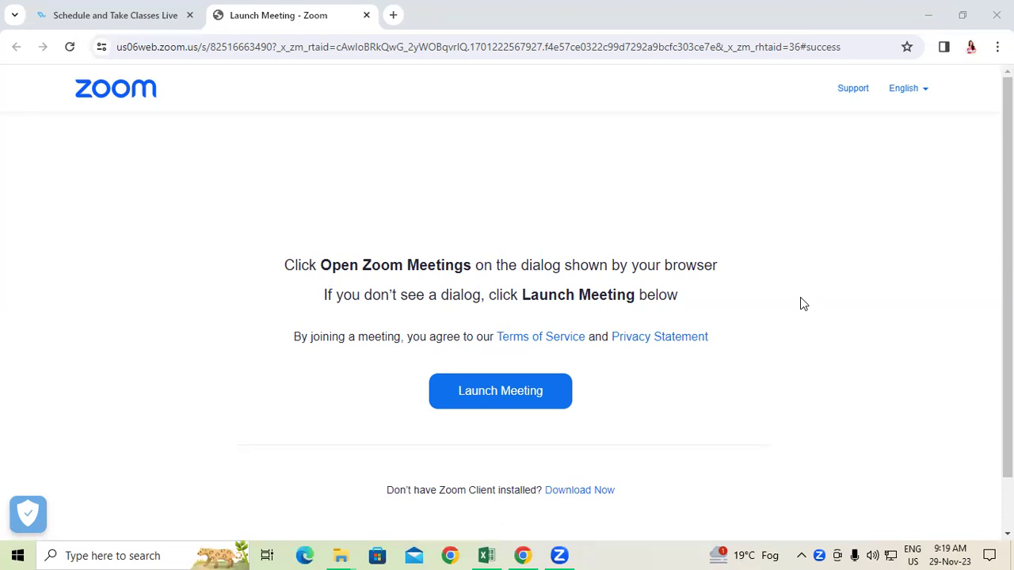
Switch to the SHAMBHOO SUMIF & SUMIFS workbook in Excel and review the salesman, city, product, price and quantity columns.
{"action": "left_click", "coordinate": [486, 555]}
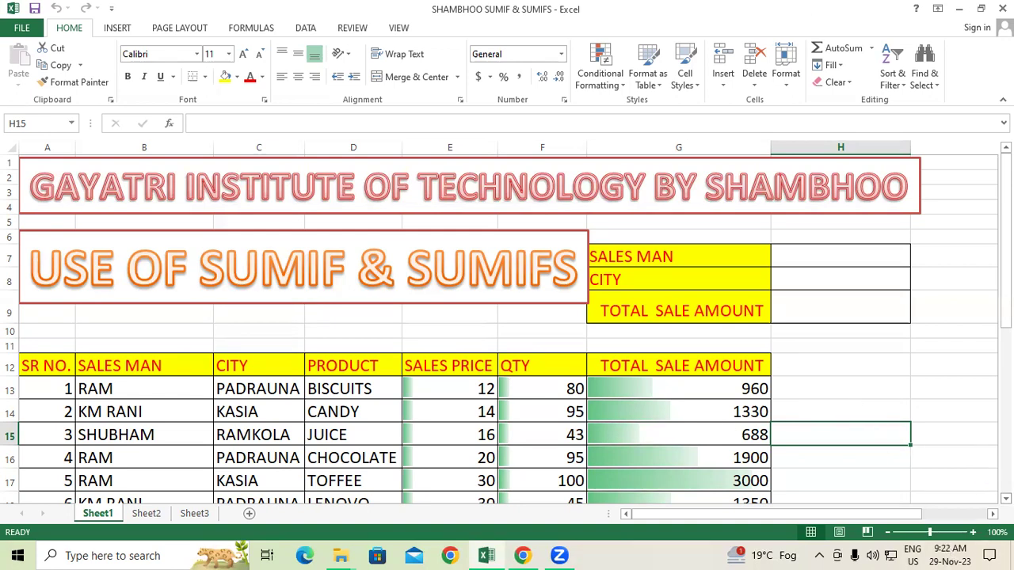
{"action": "scroll", "coordinate": [507, 328], "scroll_direction": "down", "scroll_amount": 2}
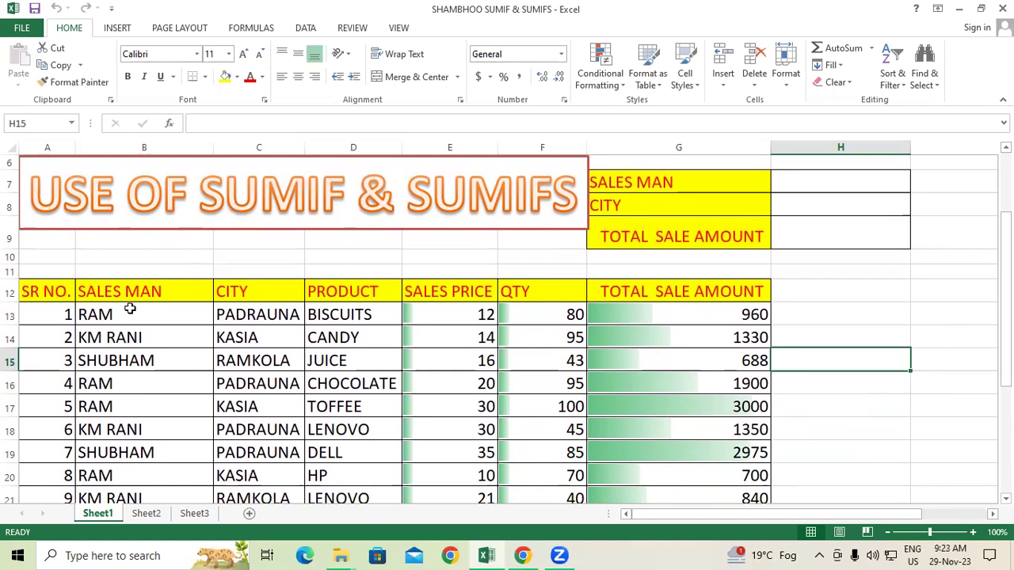
{"action": "left_click_drag", "start_coordinate": [144, 315], "coordinate": [132, 468]}
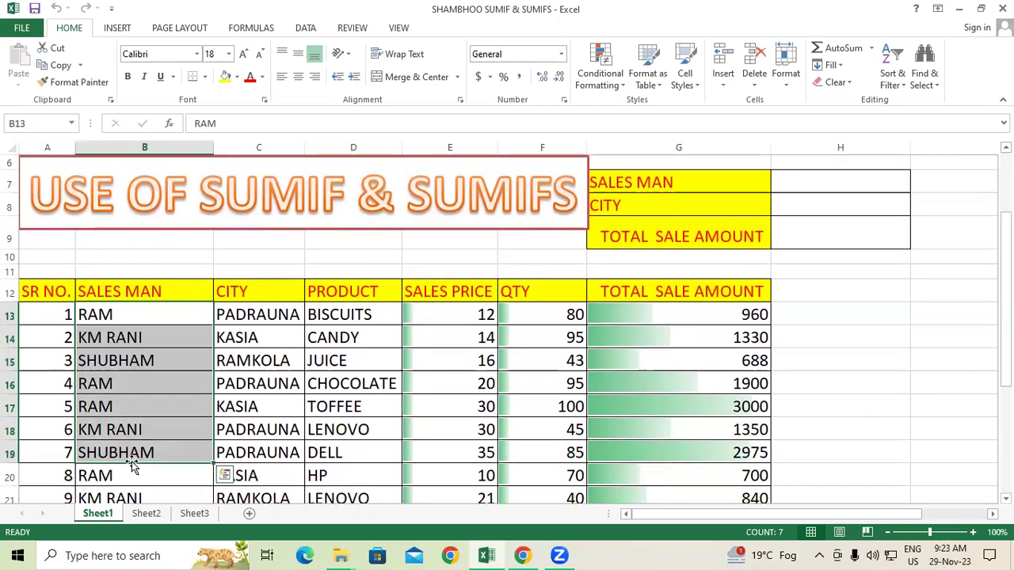
{"action": "left_click", "coordinate": [290, 316]}
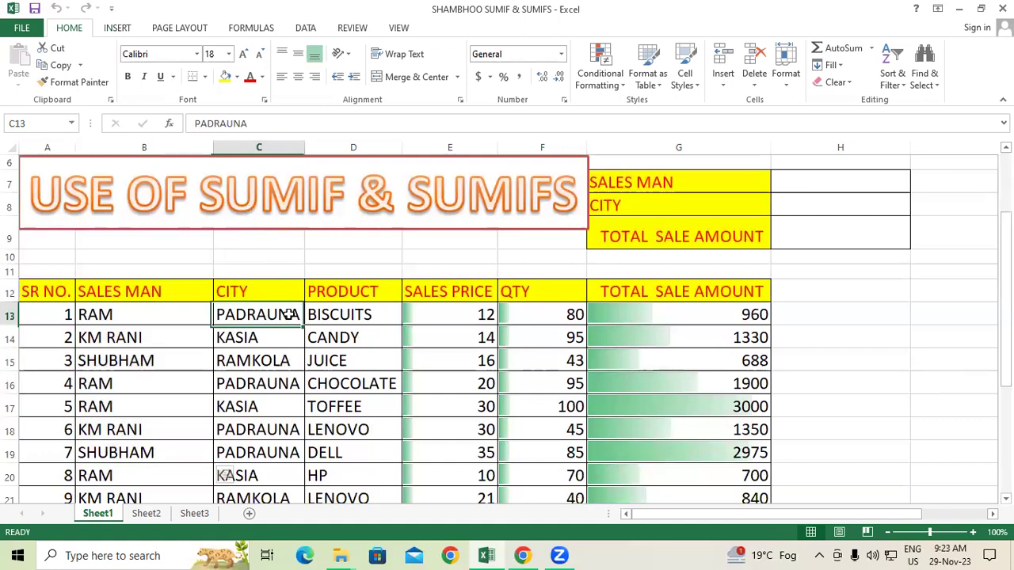
{"action": "left_click", "coordinate": [333, 313]}
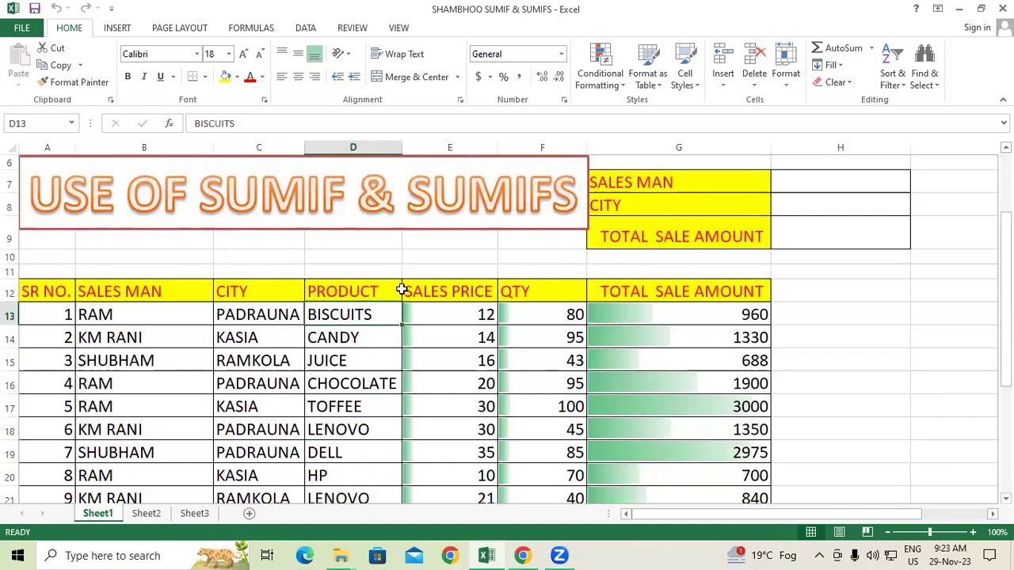
{"action": "left_click", "coordinate": [434, 310]}
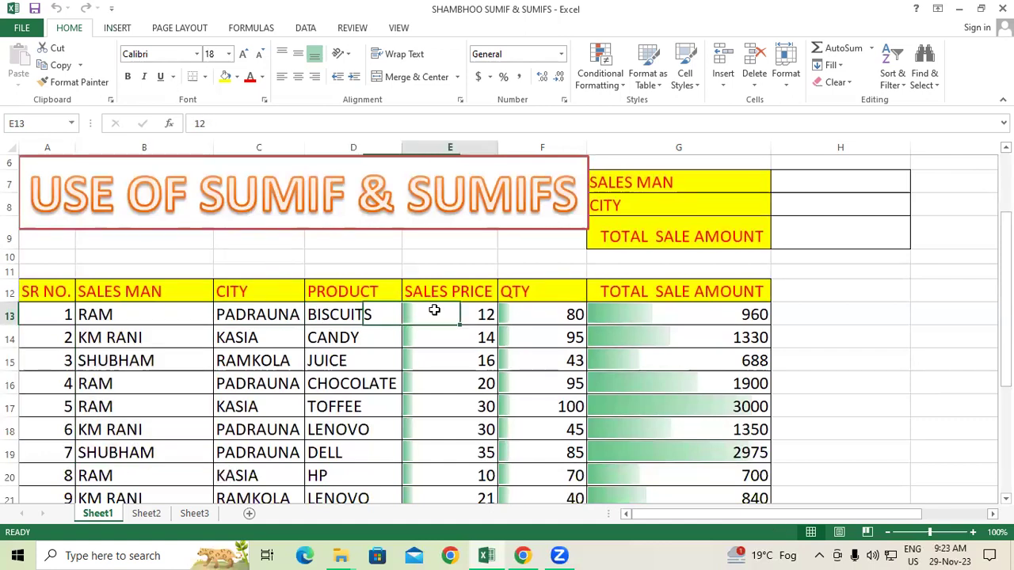
{"action": "left_click", "coordinate": [529, 313]}
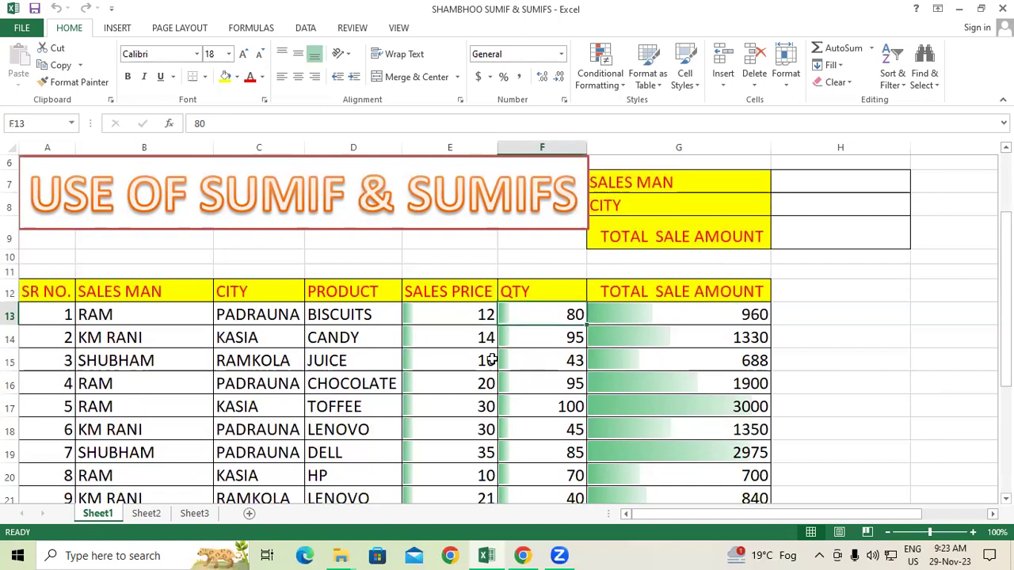
Examine the cities recorded for the first-listed salesman in rows 13, 16, 17 and 20.
{"action": "left_click_drag", "start_coordinate": [135, 315], "coordinate": [140, 380]}
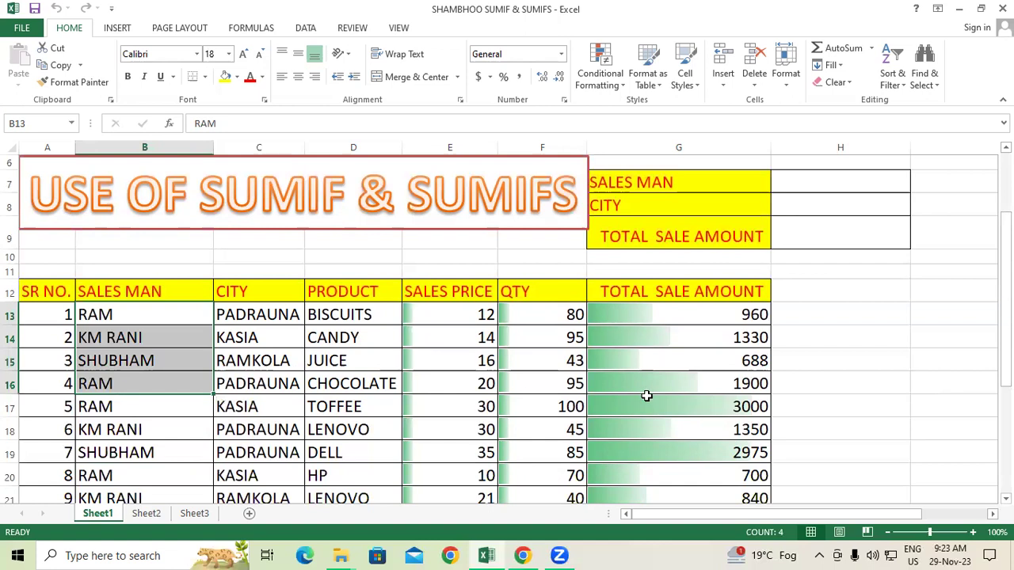
{"action": "left_click", "coordinate": [262, 317]}
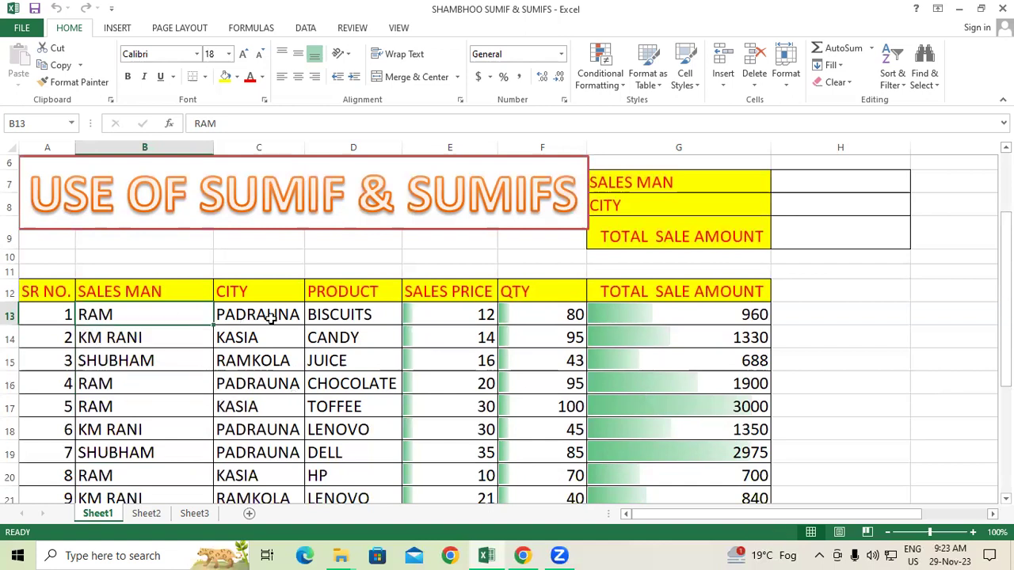
{"action": "left_click", "coordinate": [158, 385]}
{"action": "left_click", "coordinate": [255, 385]}
{"action": "left_click", "coordinate": [135, 405]}
{"action": "left_click", "coordinate": [227, 406]}
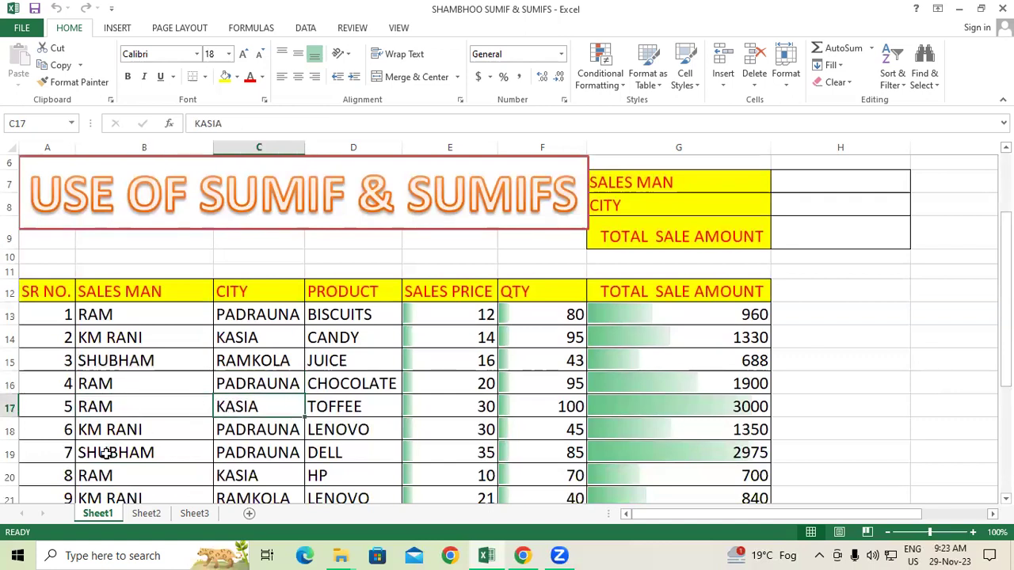
{"action": "left_click", "coordinate": [103, 479]}
{"action": "left_click", "coordinate": [237, 477]}
{"action": "left_click", "coordinate": [142, 477]}
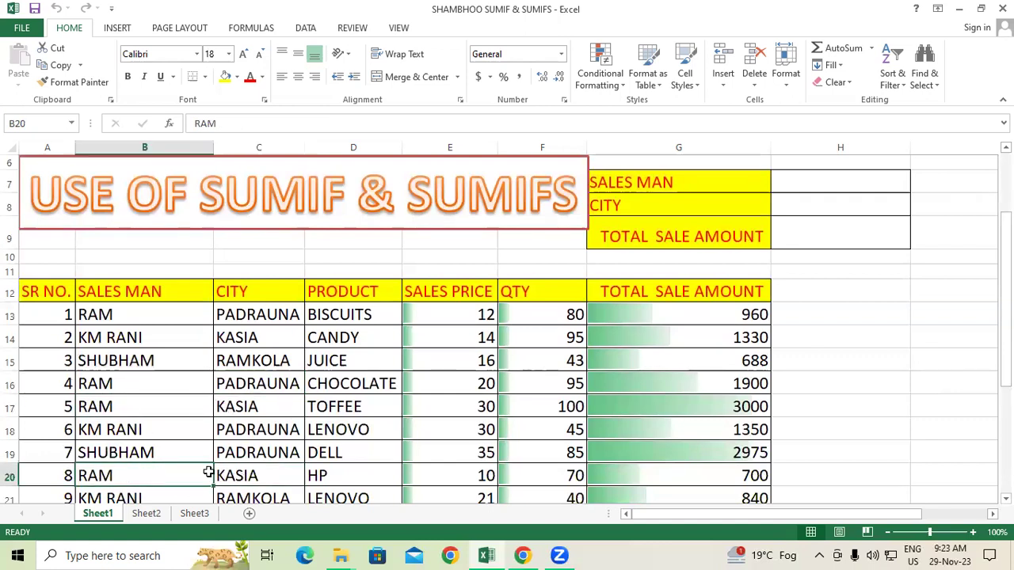
Review the products sold by the same salesman in rows 20, 17, 13 and 16.
{"action": "left_click", "coordinate": [317, 475]}
{"action": "left_click", "coordinate": [101, 412]}
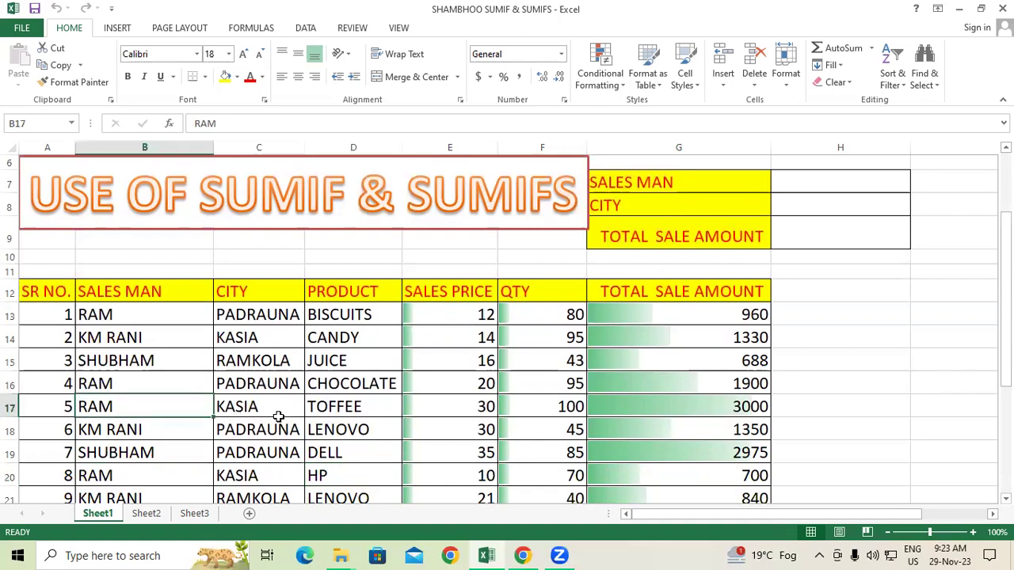
{"action": "left_click", "coordinate": [342, 411]}
{"action": "left_click", "coordinate": [111, 317]}
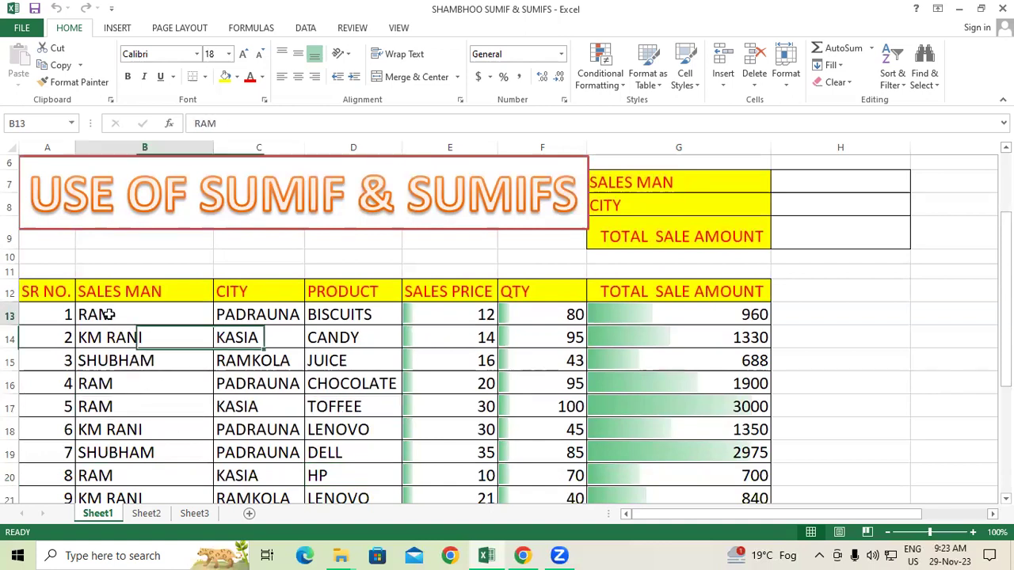
{"action": "left_click", "coordinate": [313, 315]}
{"action": "left_click", "coordinate": [103, 384]}
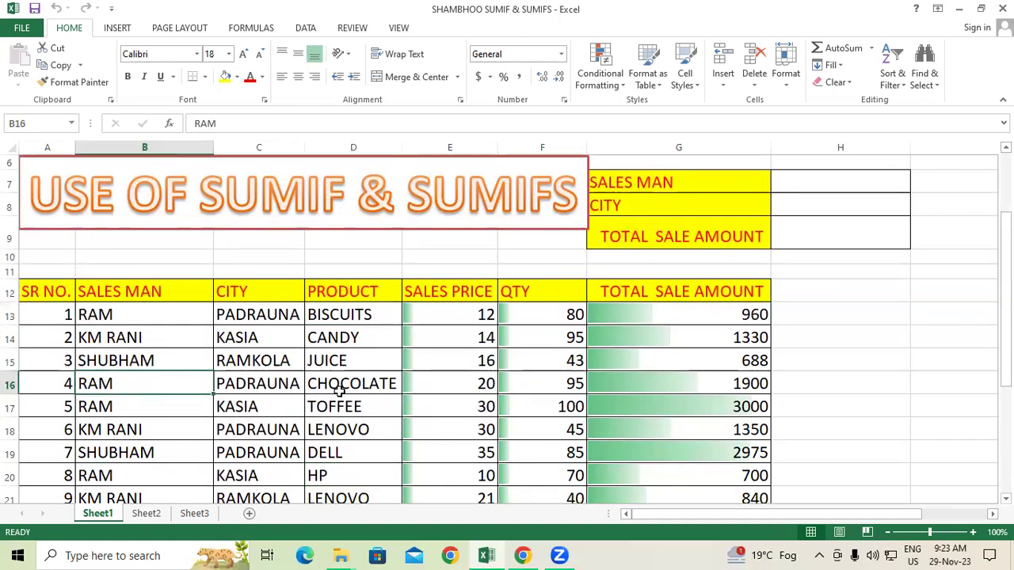
{"action": "left_click", "coordinate": [381, 384]}
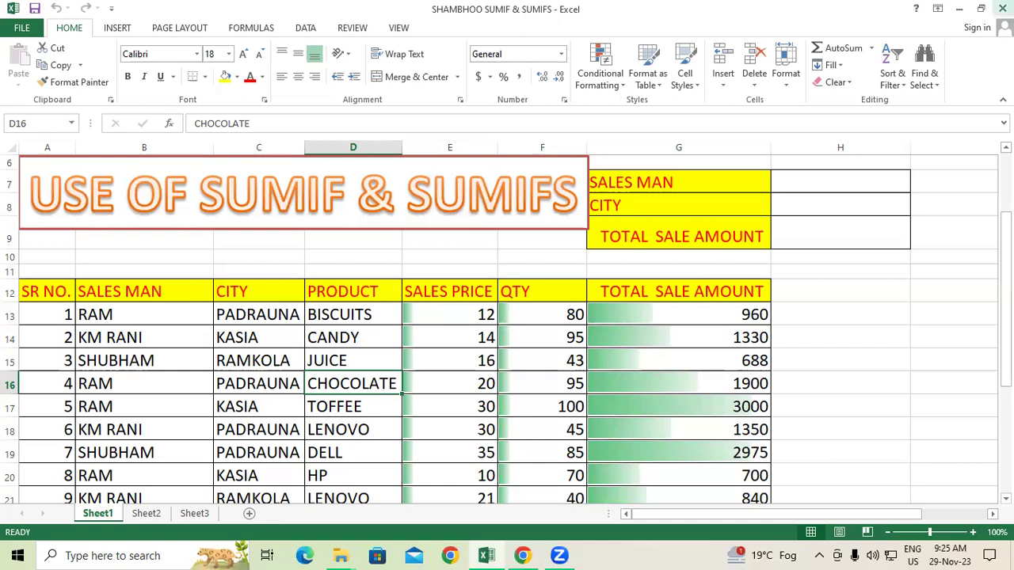
Total all sale amounts in cell H22 with the formula =SUM(G13:G21).
{"action": "left_click", "coordinate": [811, 328]}
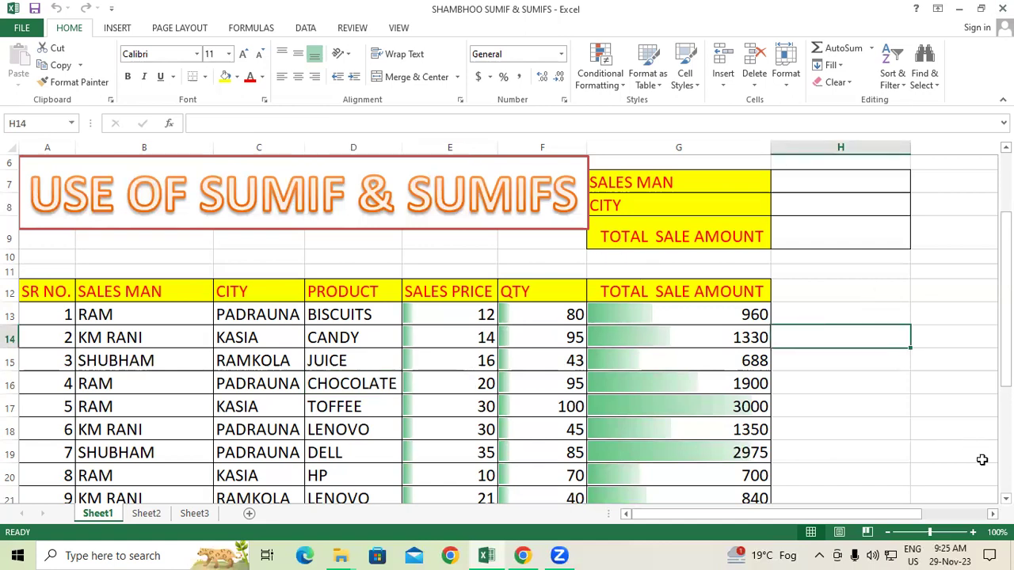
{"action": "left_click", "coordinate": [1006, 498]}
{"action": "scroll", "coordinate": [791, 431], "scroll_direction": "down", "scroll_amount": 1}
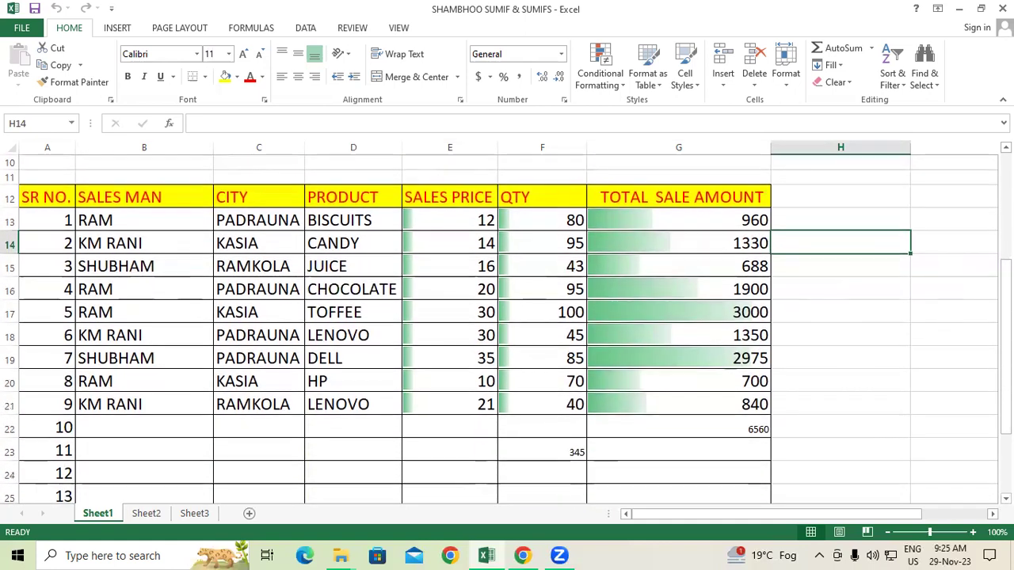
{"action": "left_click", "coordinate": [791, 431]}
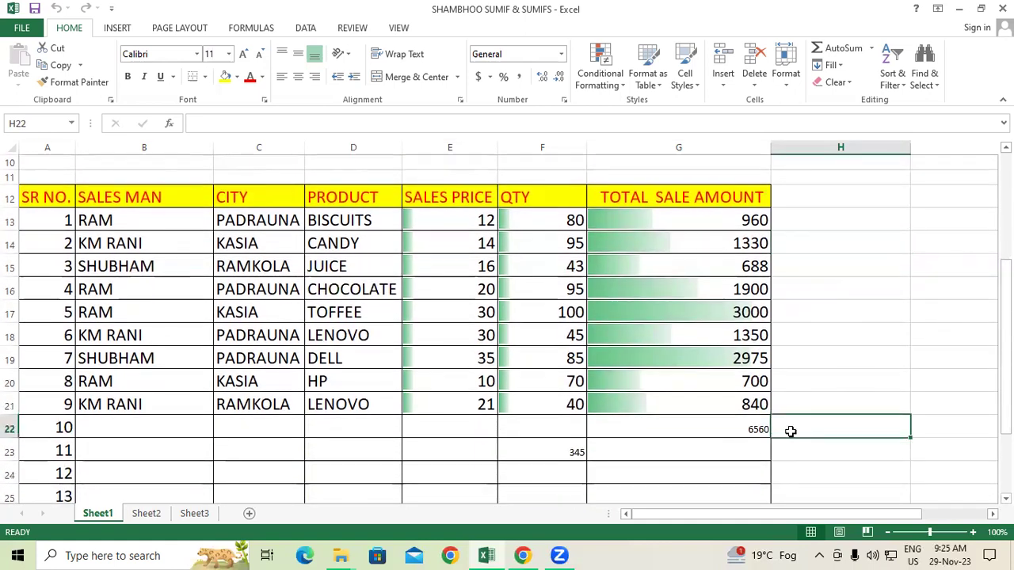
{"action": "type", "text": "=SUM"}
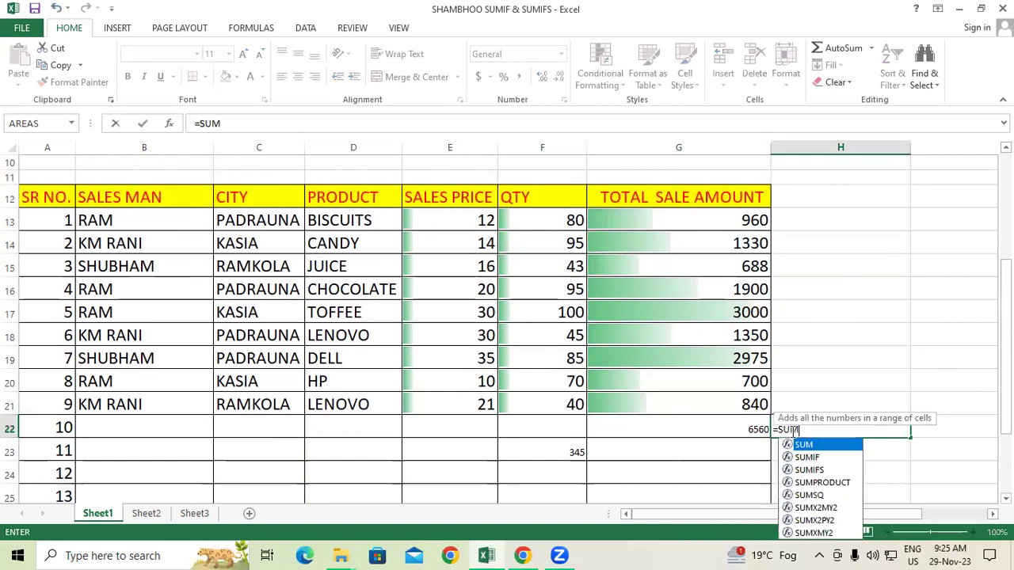
{"action": "type", "text": "("}
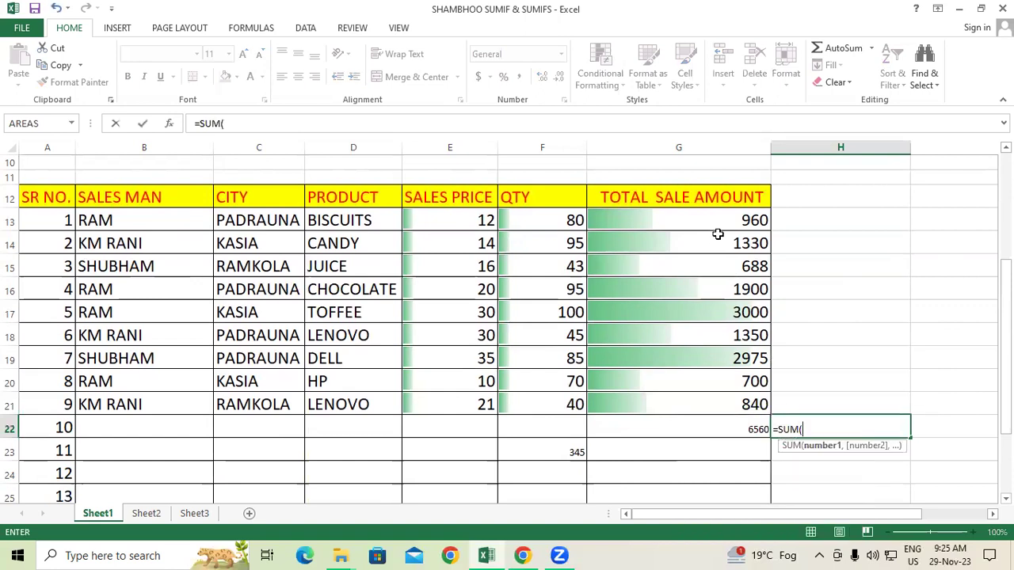
{"action": "left_click_drag", "start_coordinate": [715, 222], "coordinate": [723, 400]}
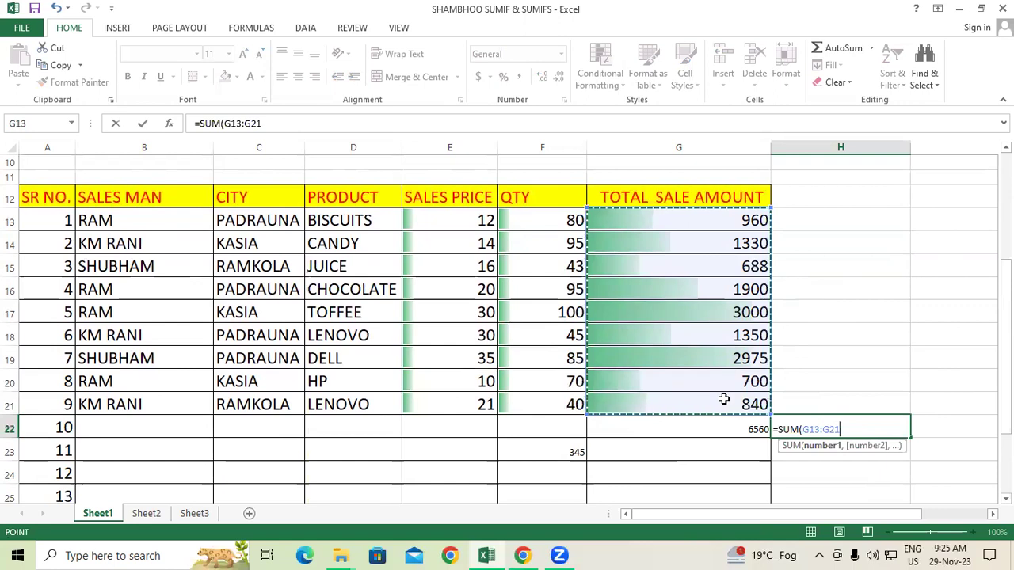
{"action": "key", "text": "Return"}
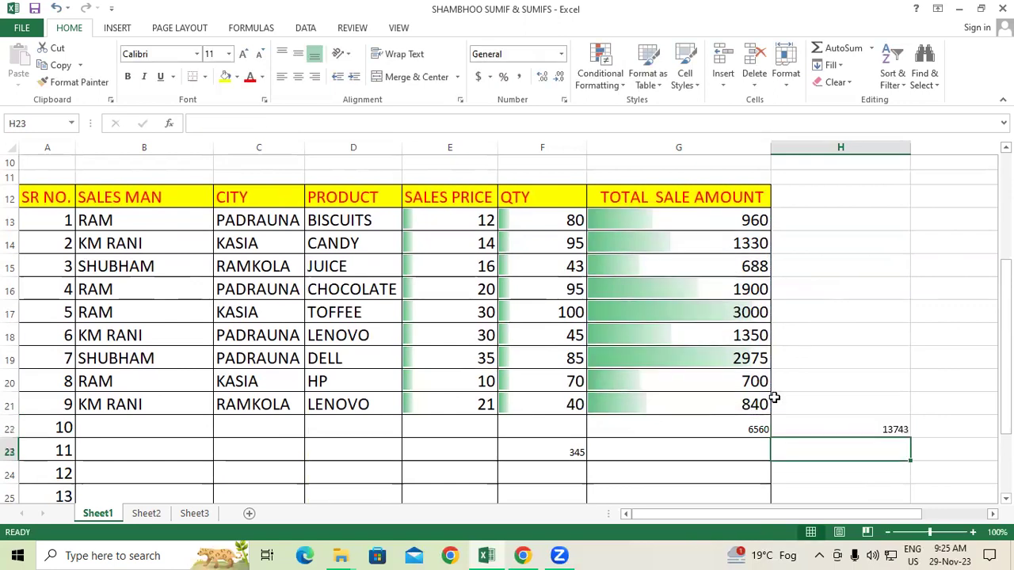
Format the total in H22 as bold with font size 18.
{"action": "left_click", "coordinate": [896, 430]}
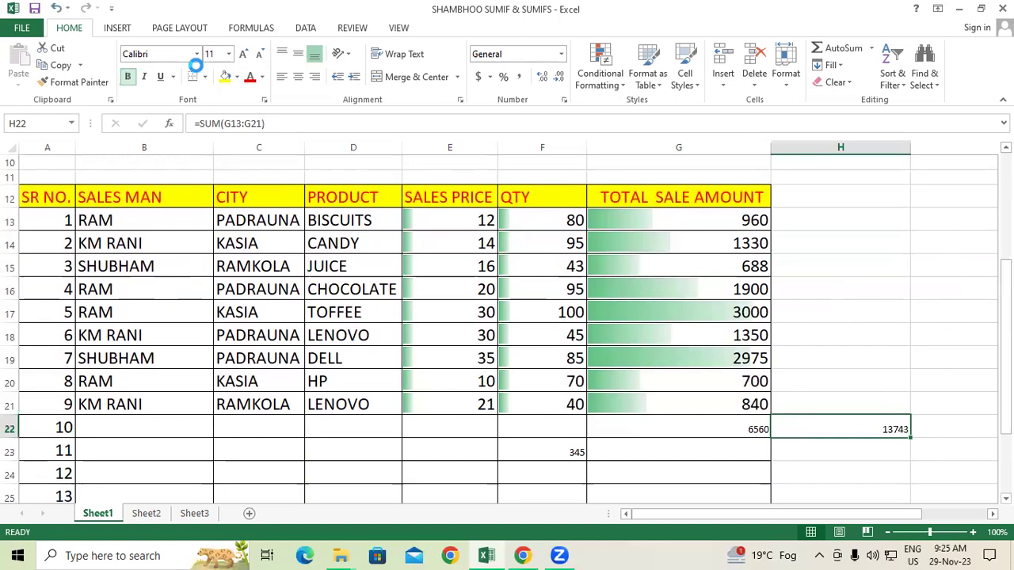
{"action": "left_click", "coordinate": [243, 54]}
{"action": "left_click", "coordinate": [243, 54]}
{"action": "left_click", "coordinate": [243, 54]}
{"action": "left_click", "coordinate": [243, 54]}
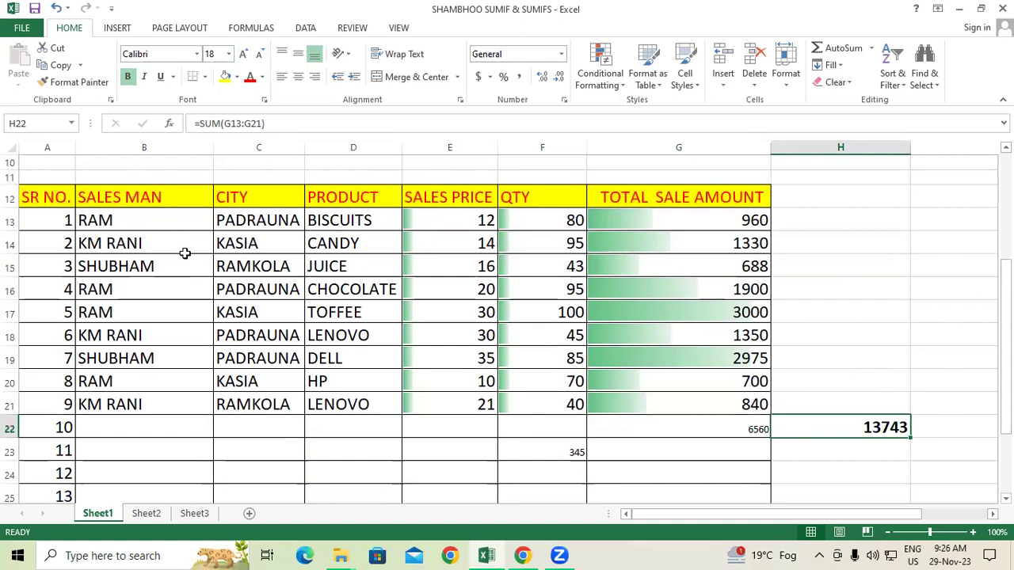
Add up the first-listed salesman's sale amounts in cell H21 with the formula =SUM(G13,G16,G17,G20).
{"action": "left_click", "coordinate": [865, 393]}
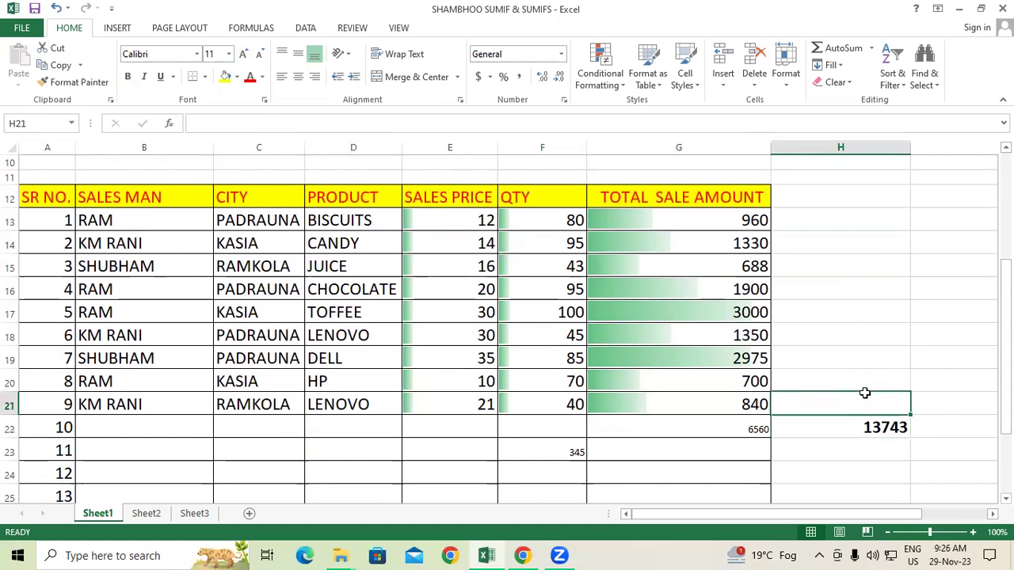
{"action": "type", "text": "="}
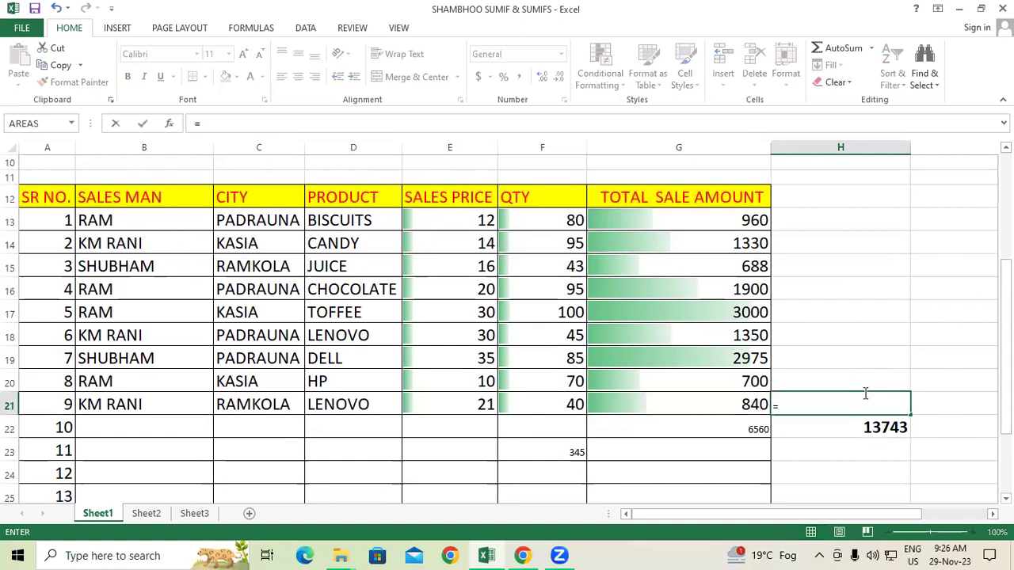
{"action": "type", "text": "sum"}
{"action": "key", "text": "Tab"}
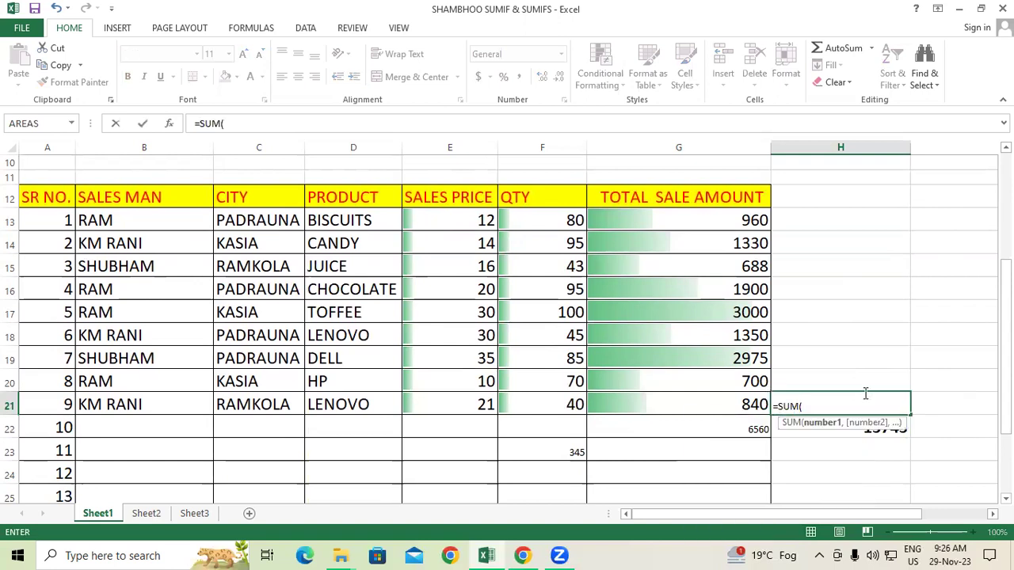
{"action": "left_click", "coordinate": [643, 214]}
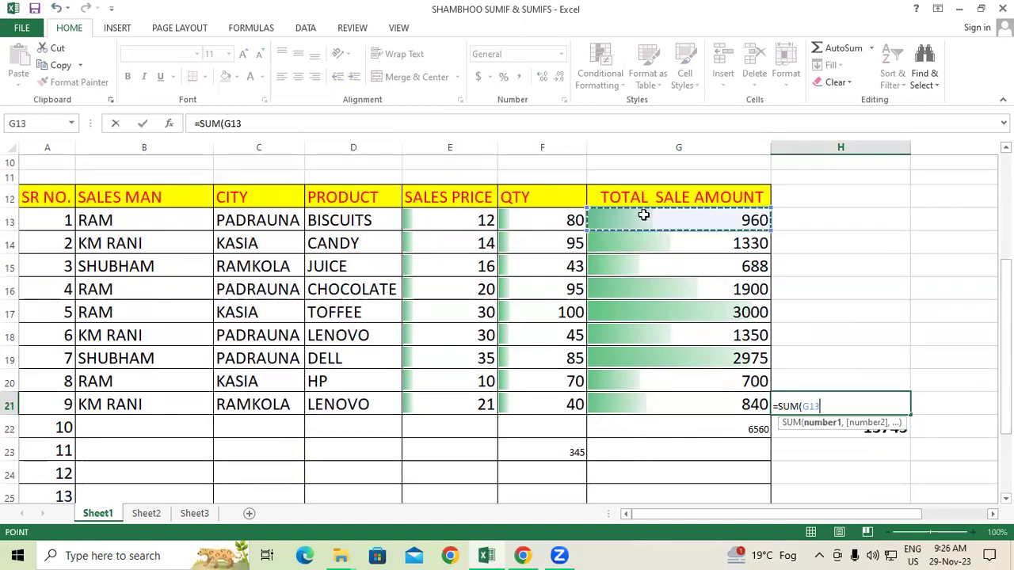
{"action": "type", "text": ","}
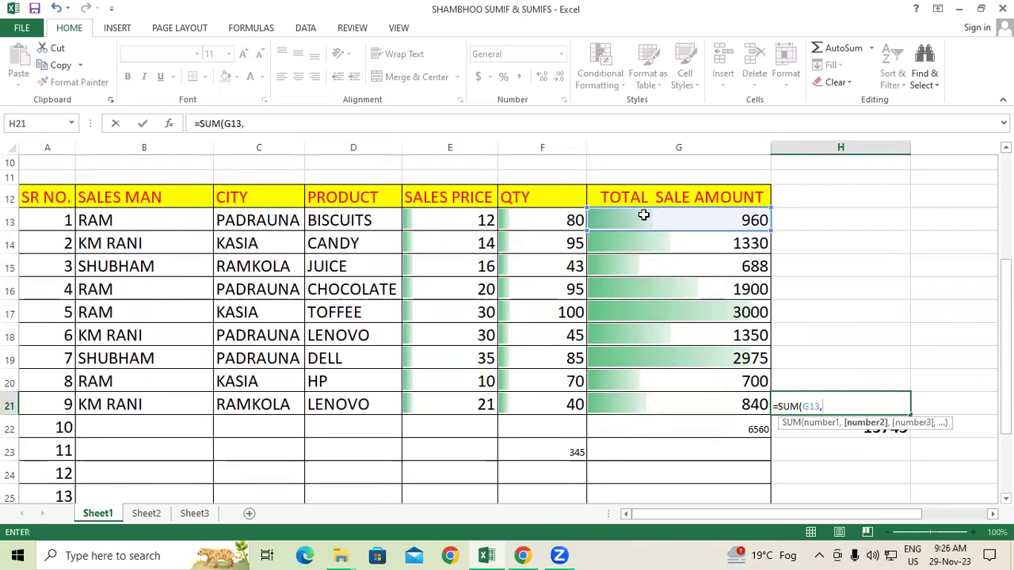
{"action": "left_click", "coordinate": [734, 292]}
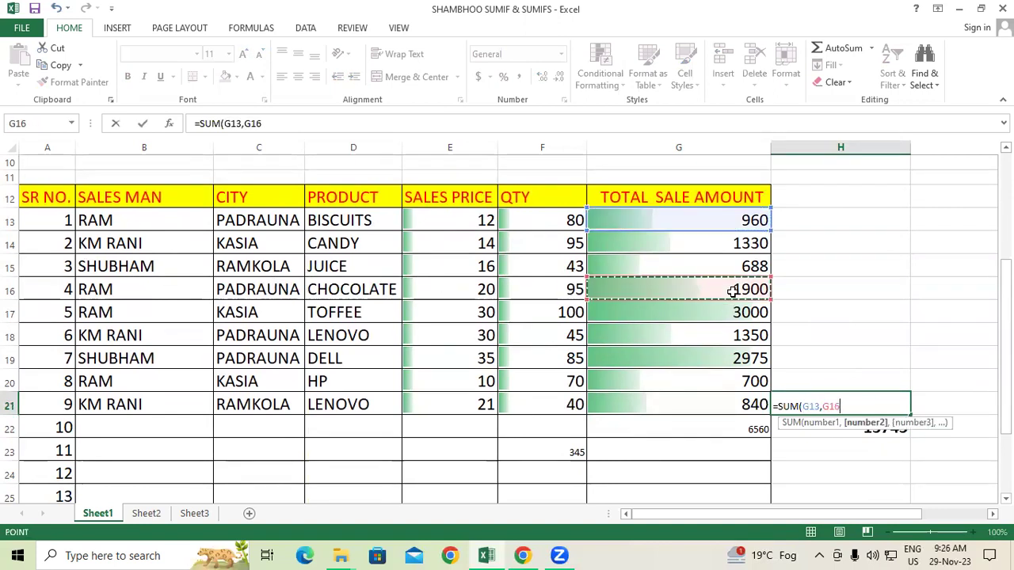
{"action": "type", "text": ","}
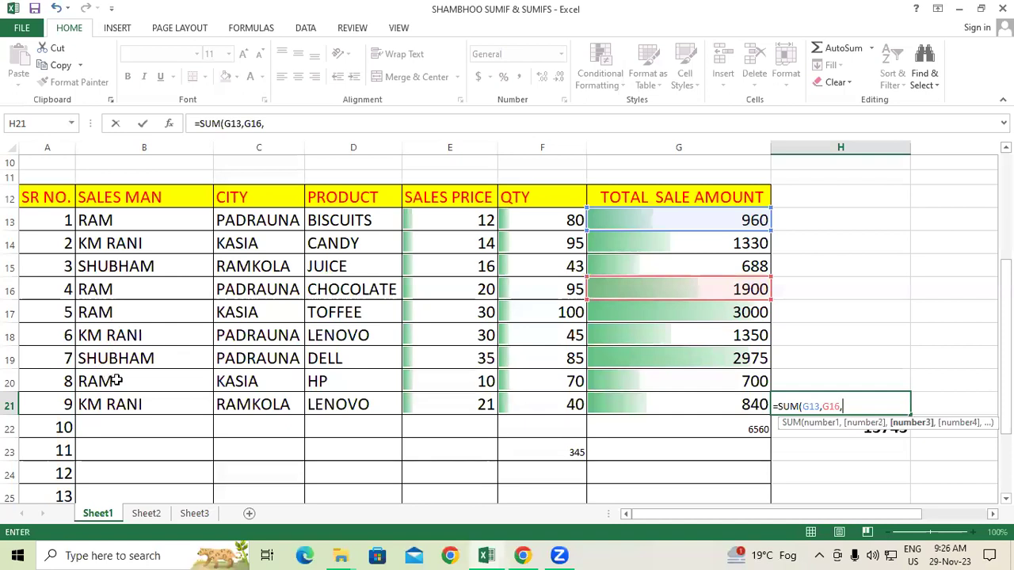
{"action": "left_click", "coordinate": [723, 312]}
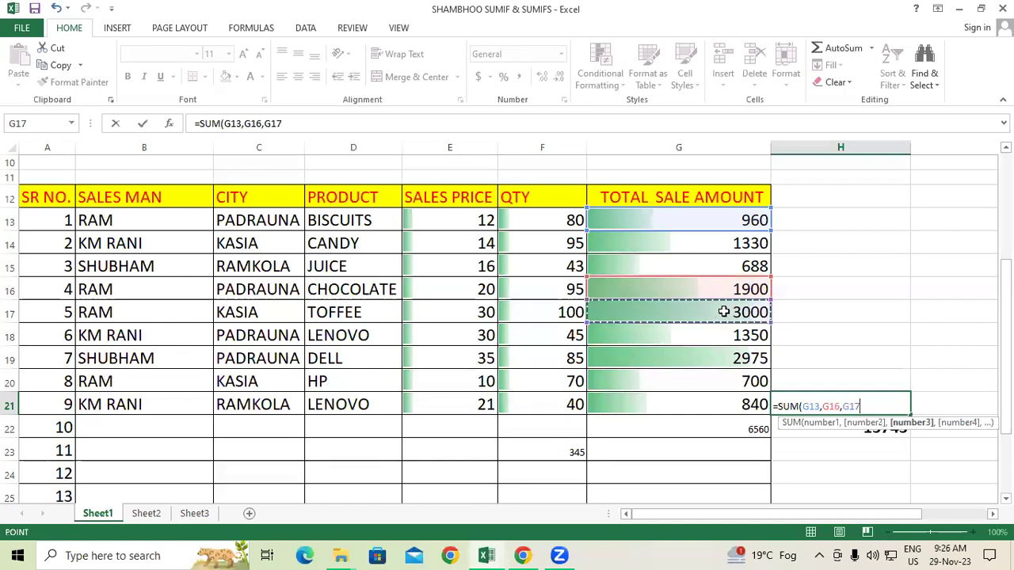
{"action": "type", "text": ","}
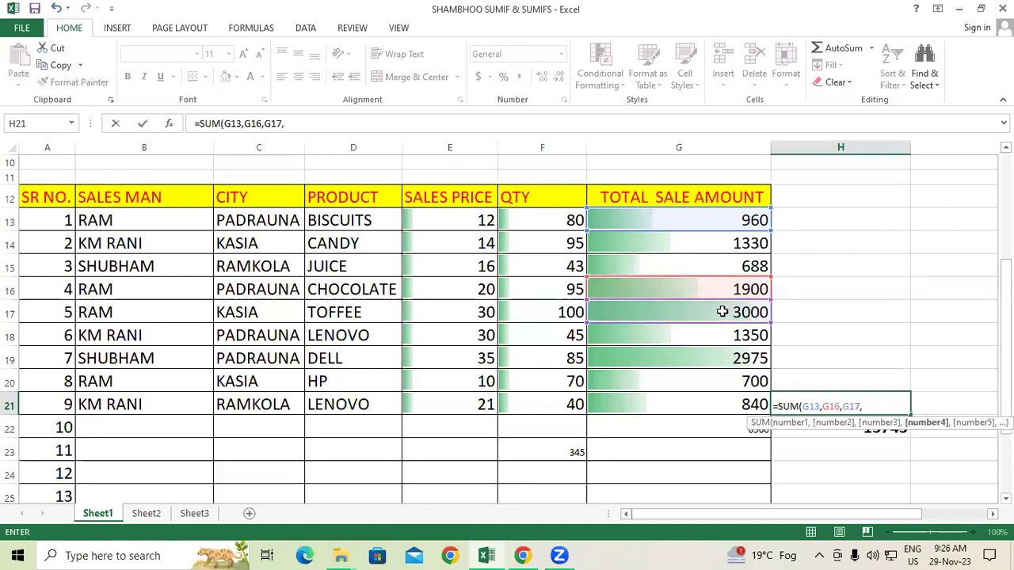
{"action": "left_click", "coordinate": [734, 375]}
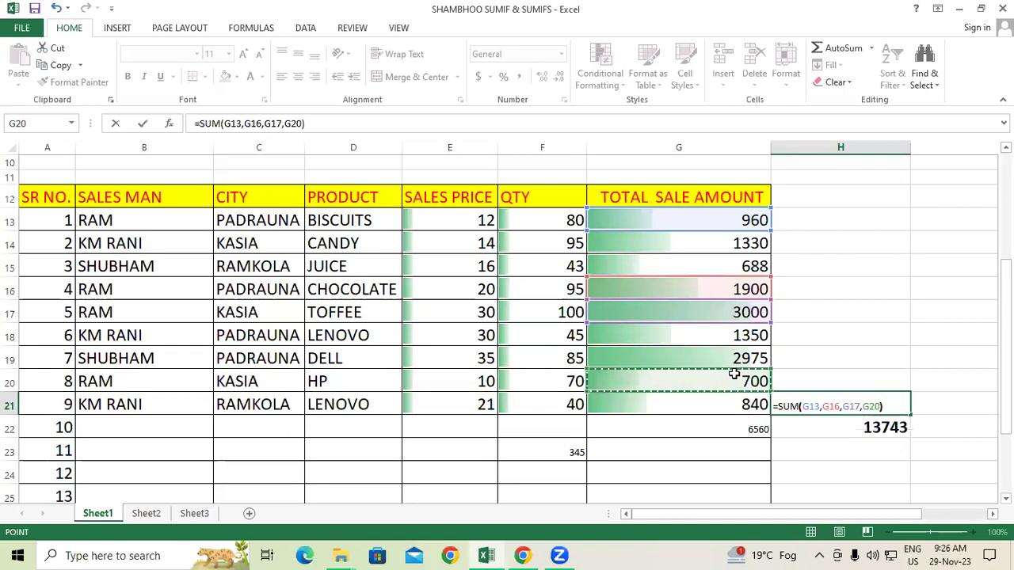
{"action": "key", "text": "Return"}
{"action": "left_click", "coordinate": [860, 404]}
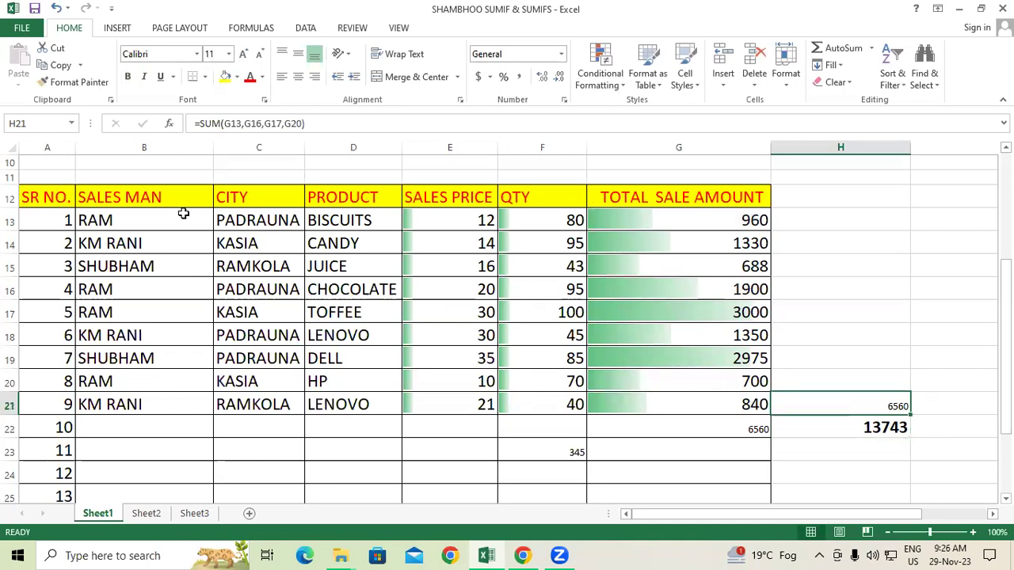
Format the salesman's total in cell H21 as bold with font size 16.
{"action": "left_click", "coordinate": [243, 54]}
{"action": "left_click", "coordinate": [243, 54]}
{"action": "left_click", "coordinate": [243, 54]}
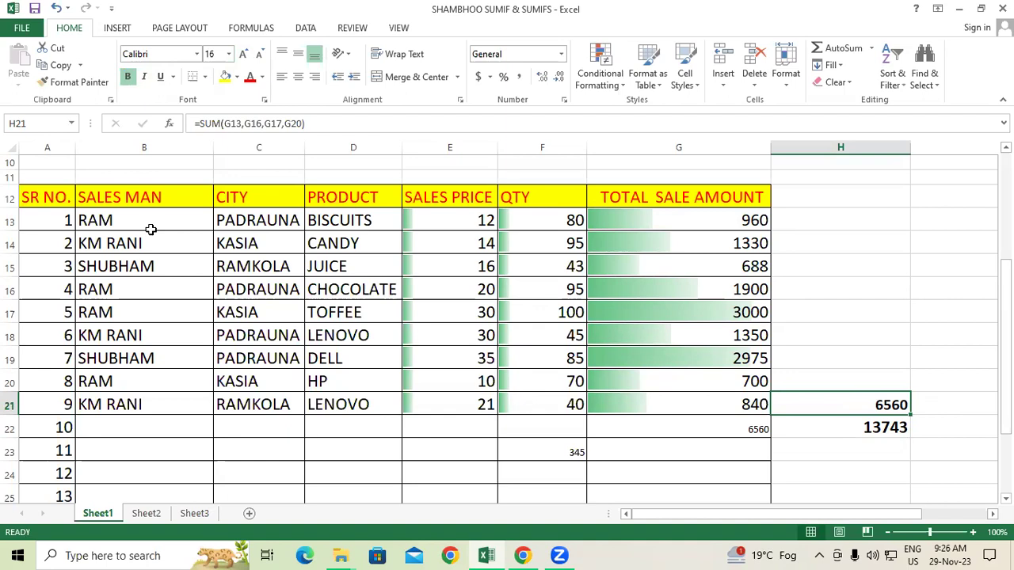
Add up the sale amounts of the salesman in rows 15 and 19 in cell H20 with the formula =G15+G19.
{"action": "left_click", "coordinate": [860, 372]}
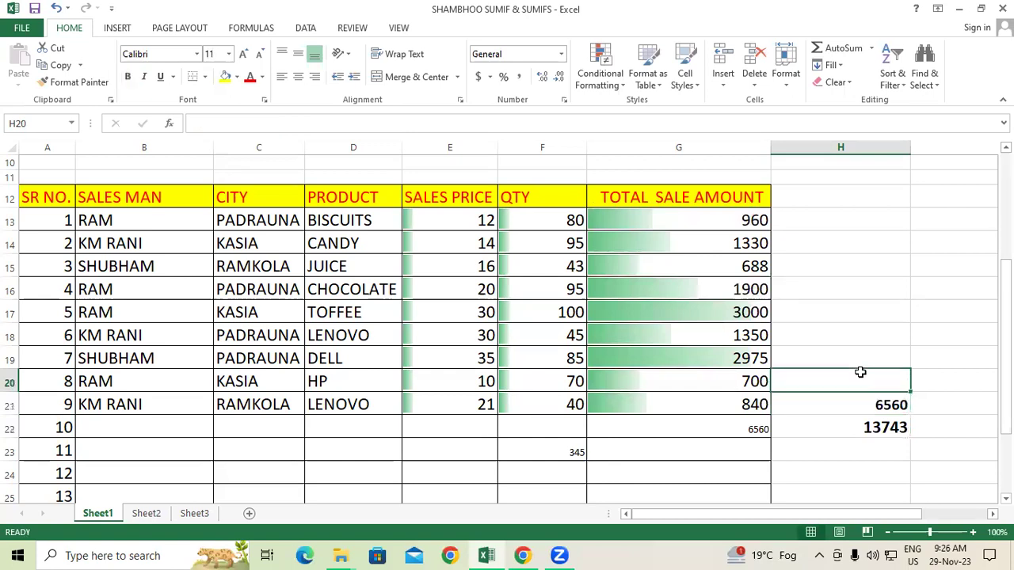
{"action": "type", "text": "="}
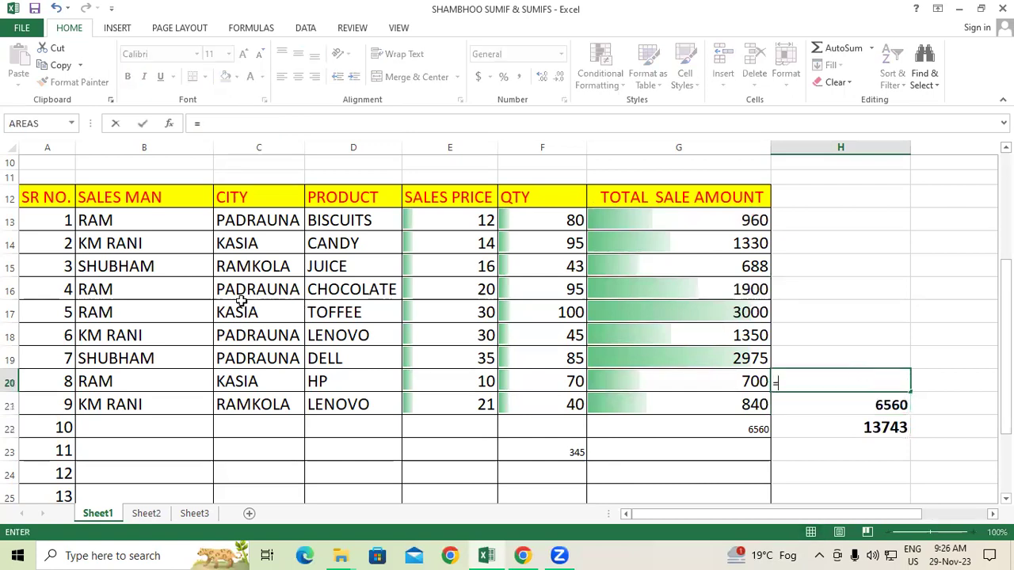
{"action": "left_click", "coordinate": [685, 268]}
{"action": "type", "text": "+"}
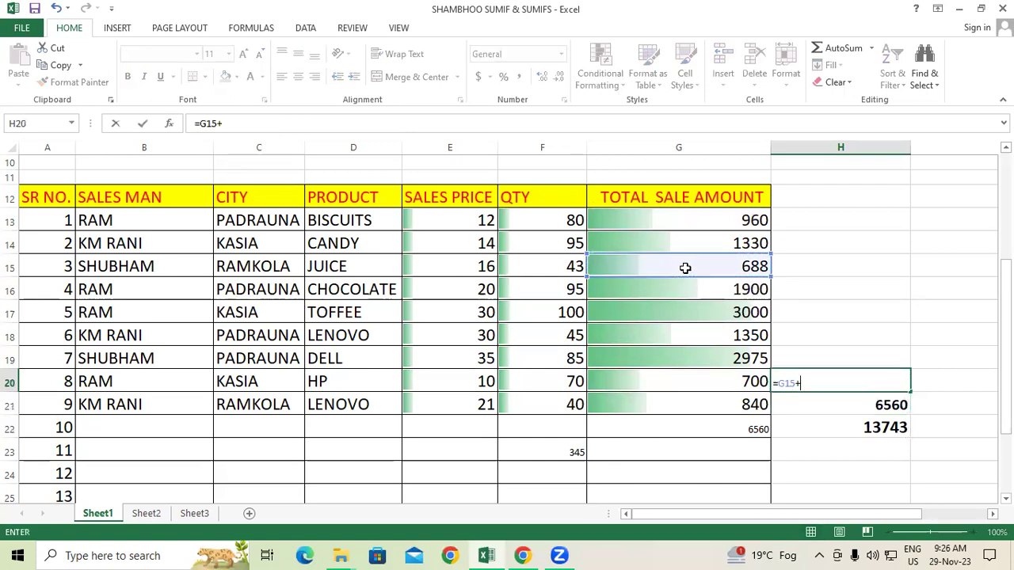
{"action": "left_click", "coordinate": [746, 358]}
{"action": "key", "text": "Return"}
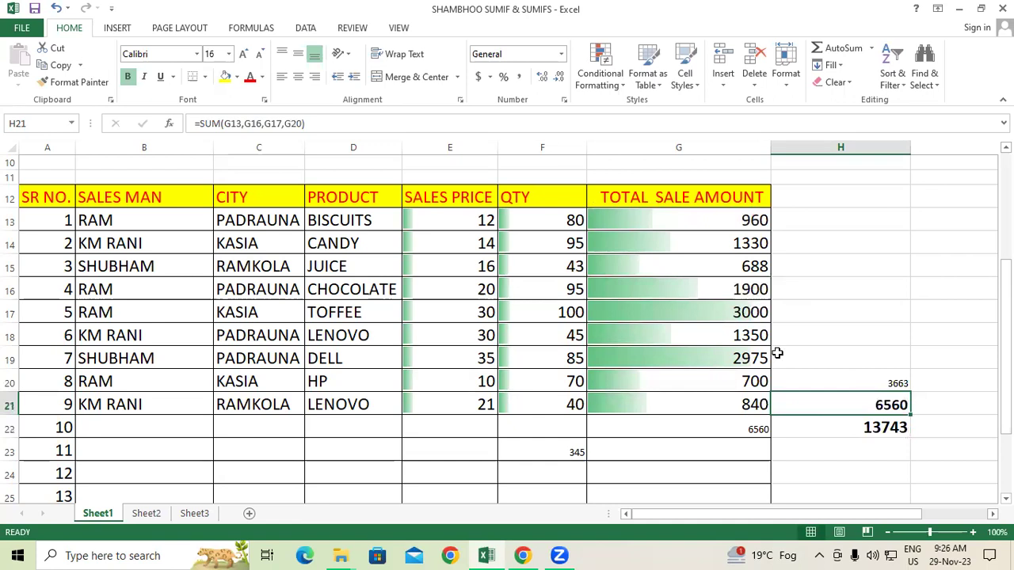
Format the total in cell H20 as bold with font size 20.
{"action": "left_click", "coordinate": [842, 374]}
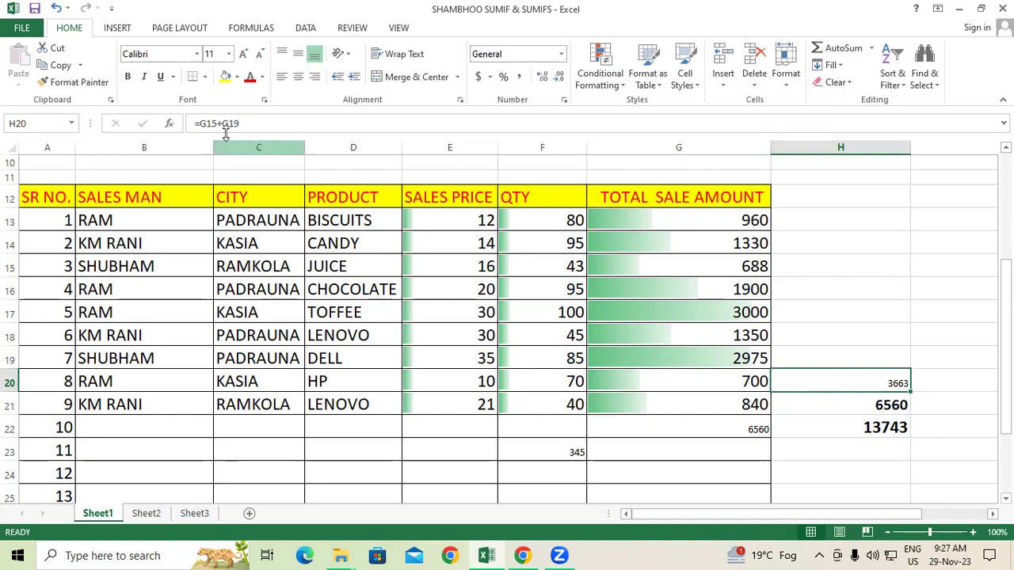
{"action": "left_click", "coordinate": [129, 79]}
{"action": "left_click", "coordinate": [244, 54]}
{"action": "left_click", "coordinate": [244, 54]}
{"action": "left_click", "coordinate": [244, 54]}
{"action": "left_click", "coordinate": [244, 54]}
{"action": "left_click", "coordinate": [244, 54]}
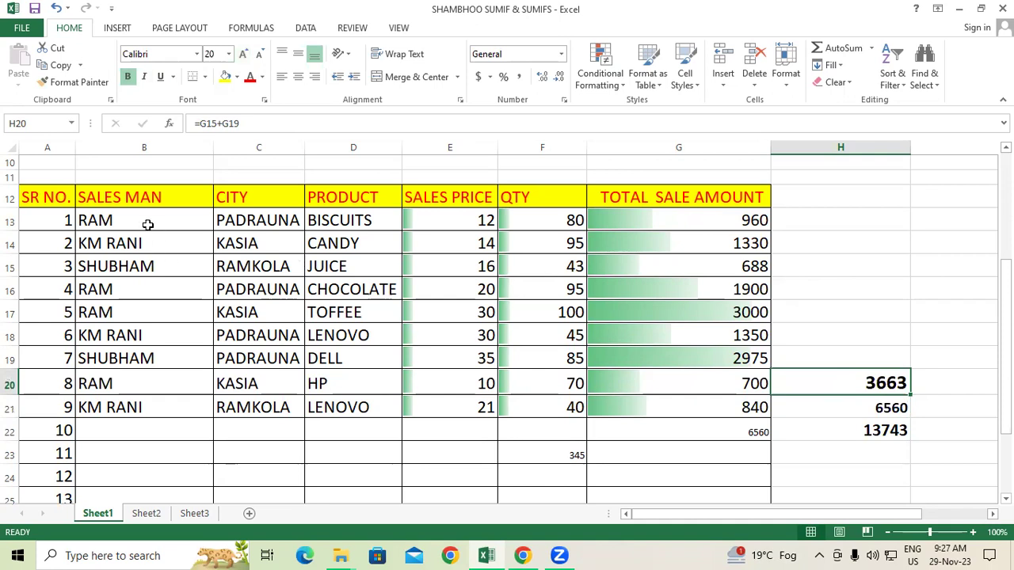
Clear the trial totals from cells F22:H24 and H19:H22.
{"action": "left_click_drag", "start_coordinate": [98, 220], "coordinate": [111, 404]}
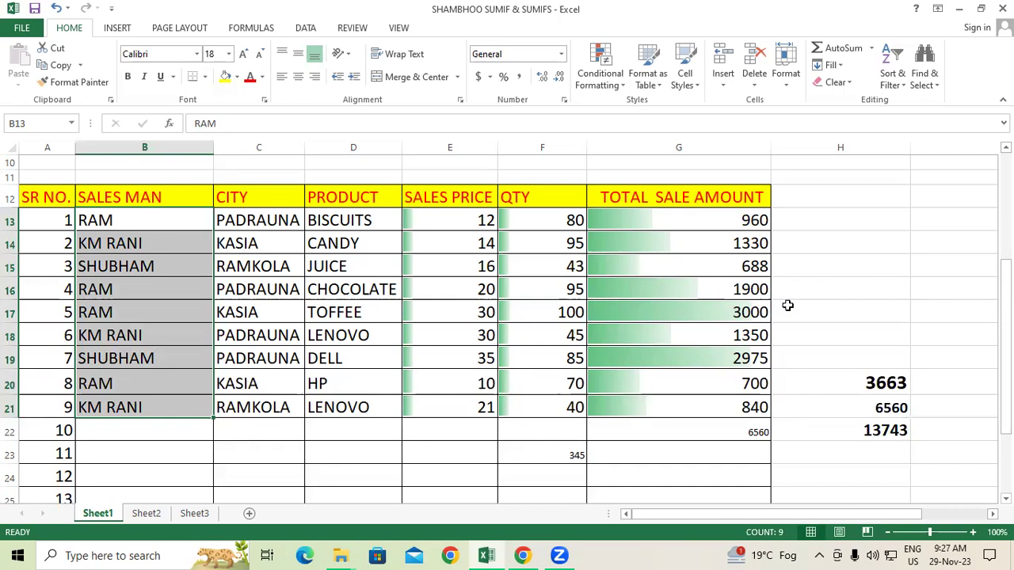
{"action": "left_click_drag", "start_coordinate": [526, 439], "coordinate": [897, 466]}
{"action": "key", "text": "Delete"}
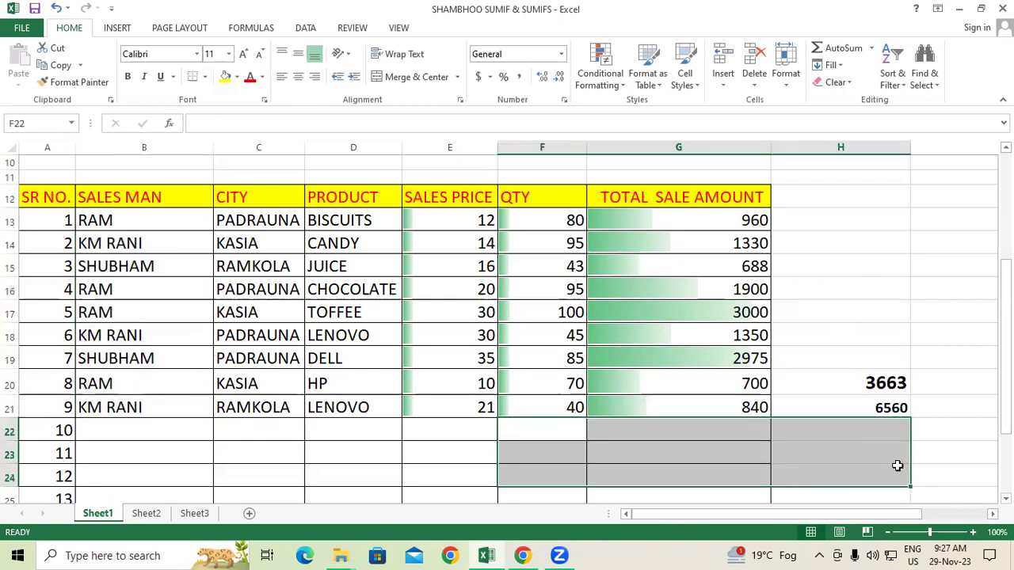
{"action": "left_click_drag", "start_coordinate": [842, 351], "coordinate": [860, 420]}
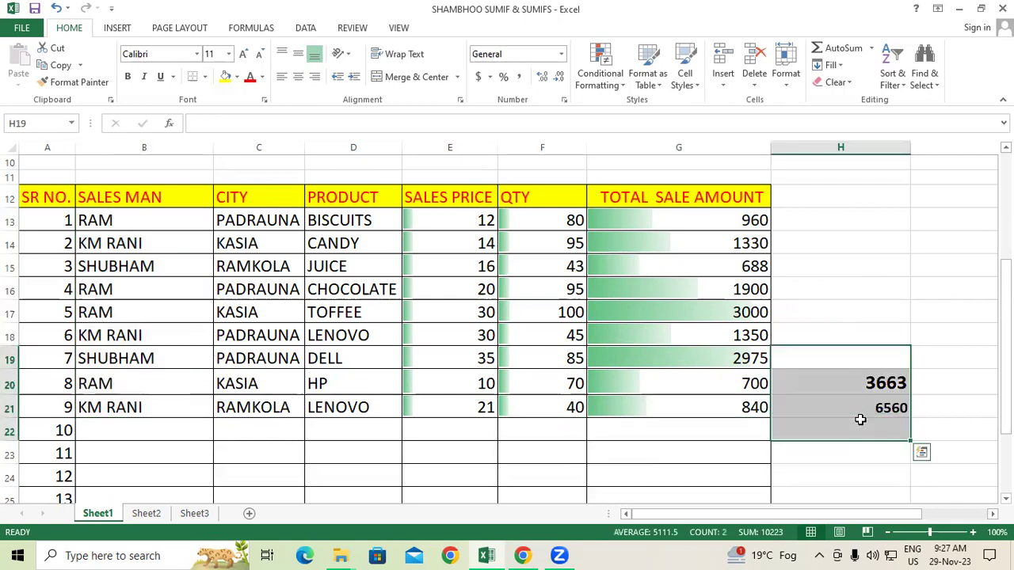
{"action": "key", "text": "Delete"}
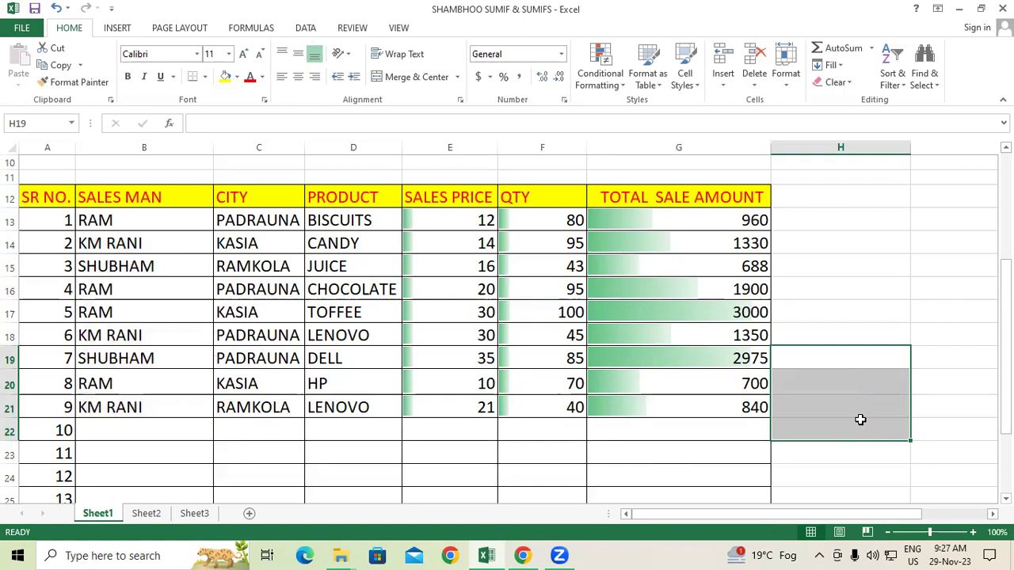
Copy the first-listed salesman's name from B13 into the SALES MAN criteria cell H7.
{"action": "left_click", "coordinate": [839, 318]}
{"action": "scroll", "coordinate": [840, 318], "scroll_direction": "up", "scroll_amount": 2}
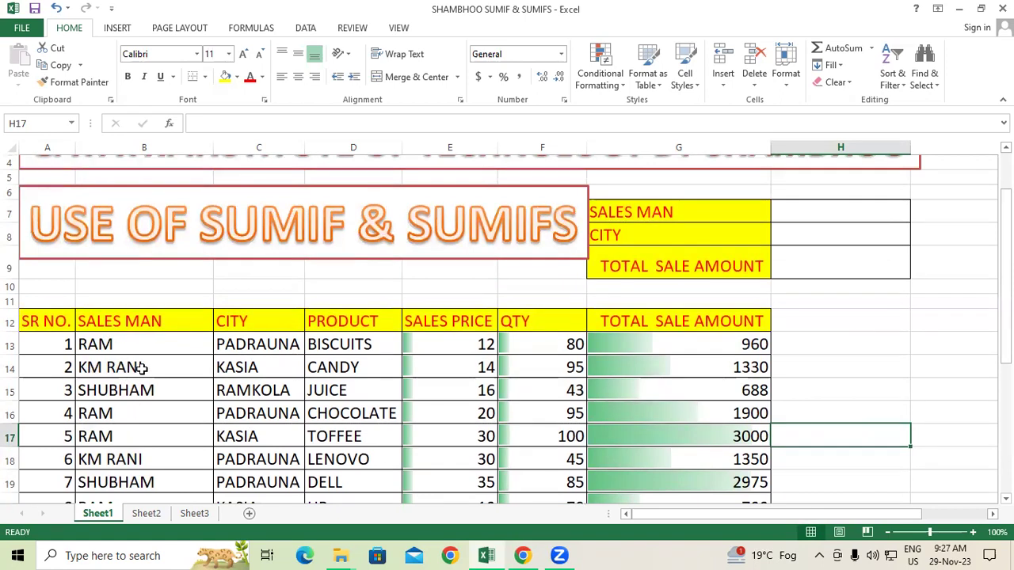
{"action": "left_click", "coordinate": [140, 344]}
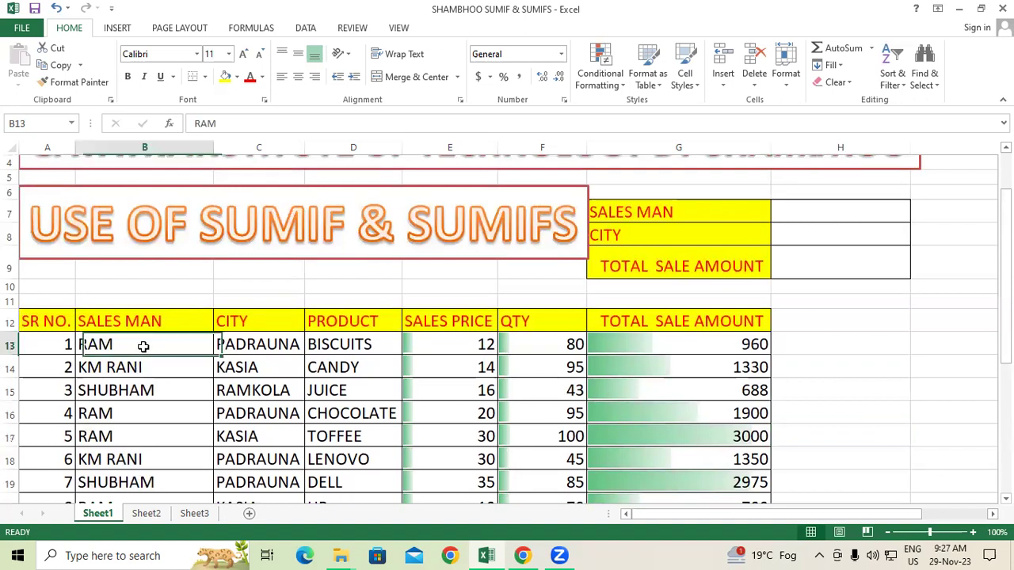
{"action": "right_click", "coordinate": [145, 353]}
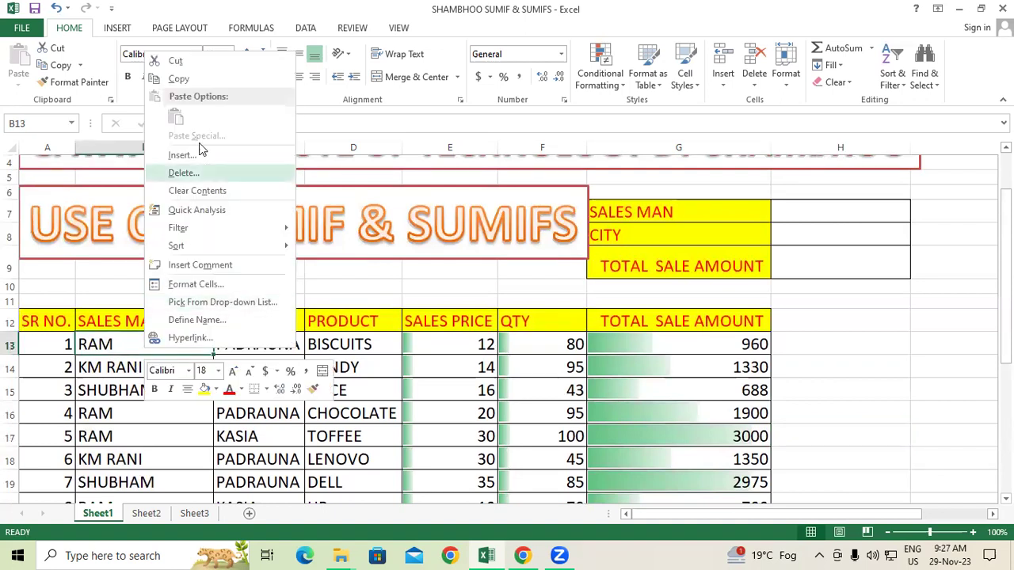
{"action": "left_click", "coordinate": [178, 78]}
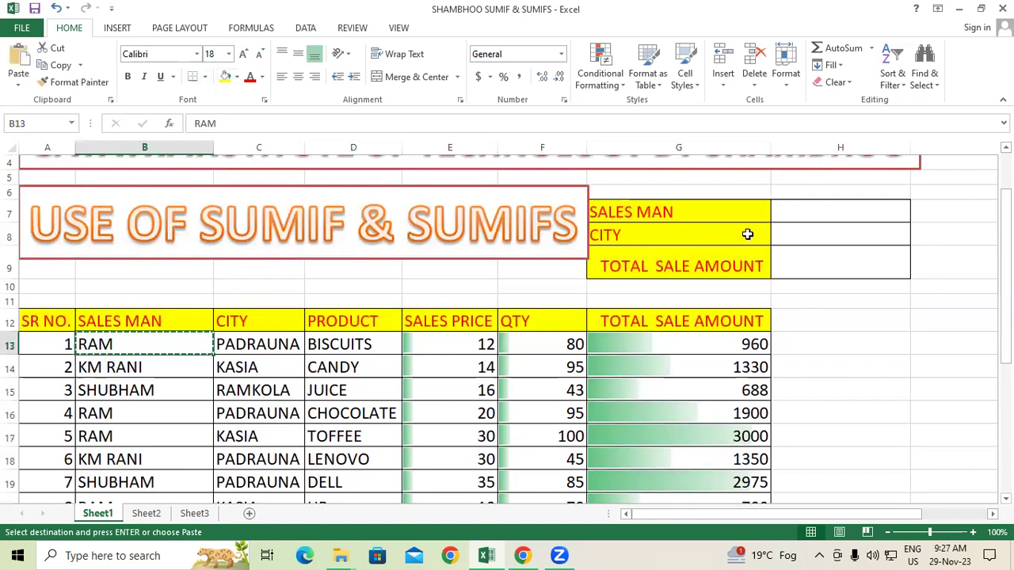
{"action": "left_click", "coordinate": [814, 210]}
{"action": "right_click", "coordinate": [815, 210]}
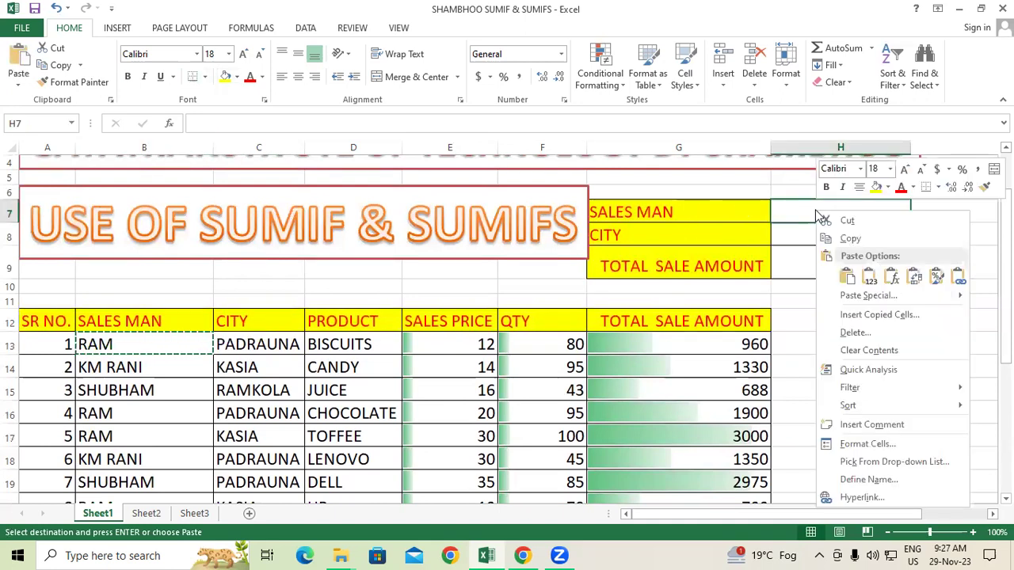
{"action": "left_click", "coordinate": [849, 275]}
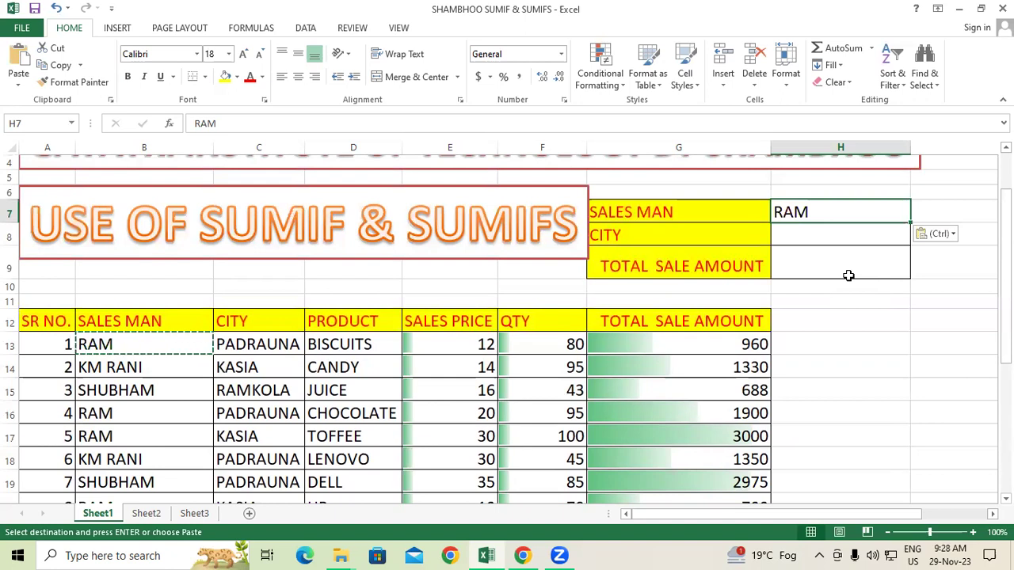
Begin a SUMIF formula in the TOTAL SALE AMOUNT cell H9 with B12:B21 as the range.
{"action": "left_click", "coordinate": [642, 228]}
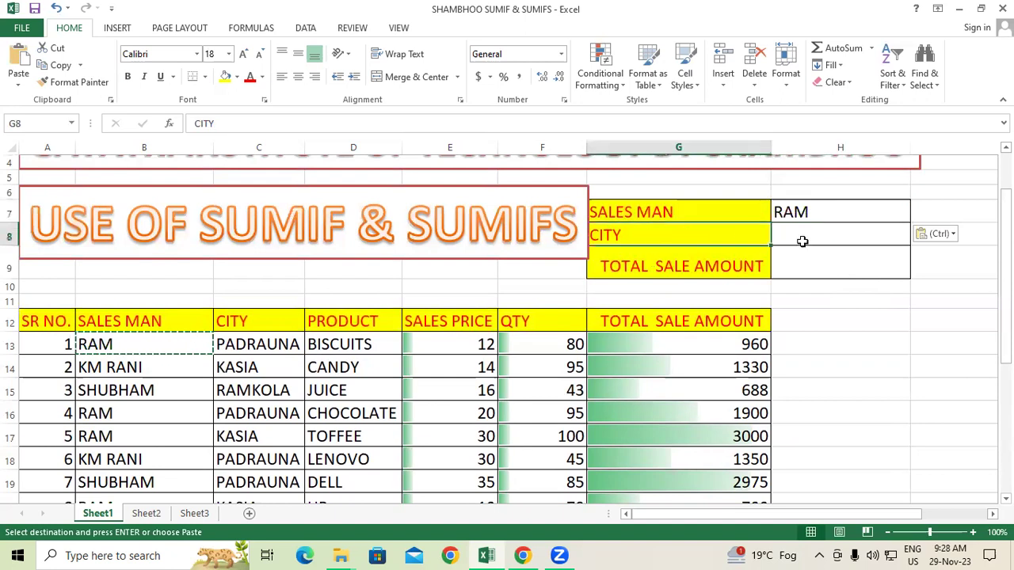
{"action": "left_click", "coordinate": [626, 266]}
{"action": "left_click", "coordinate": [830, 262]}
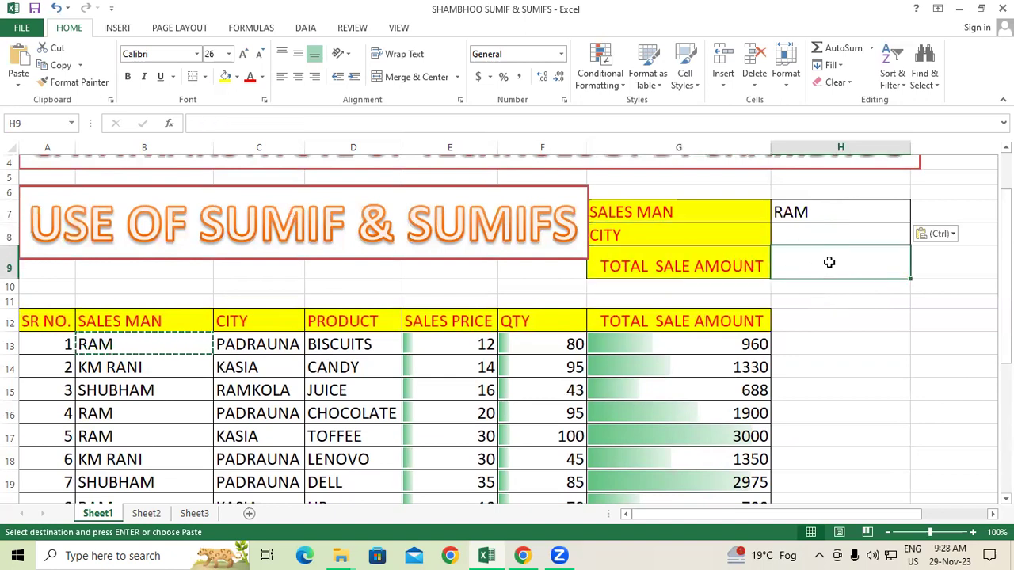
{"action": "type", "text": "="}
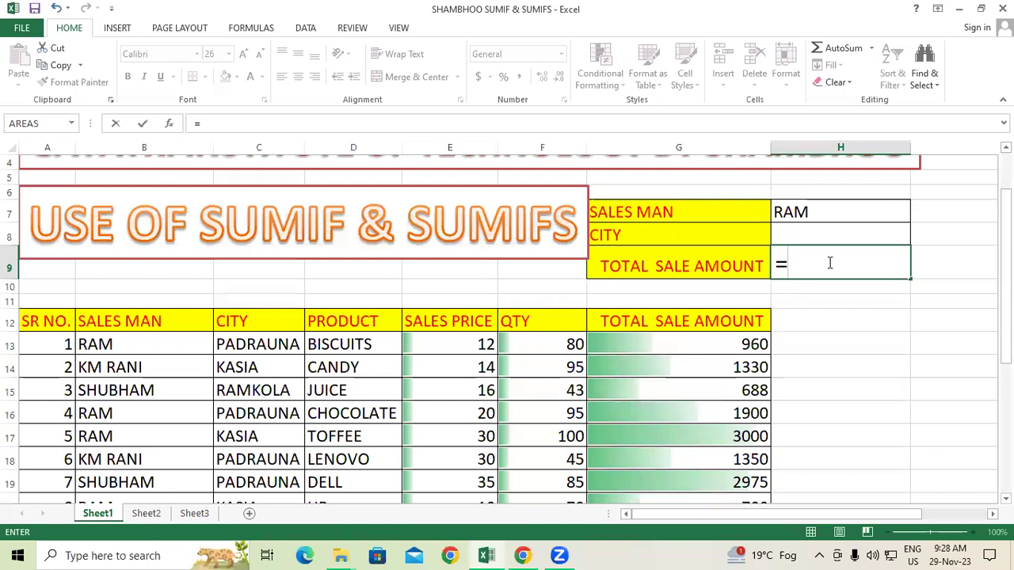
{"action": "type", "text": "SUM"}
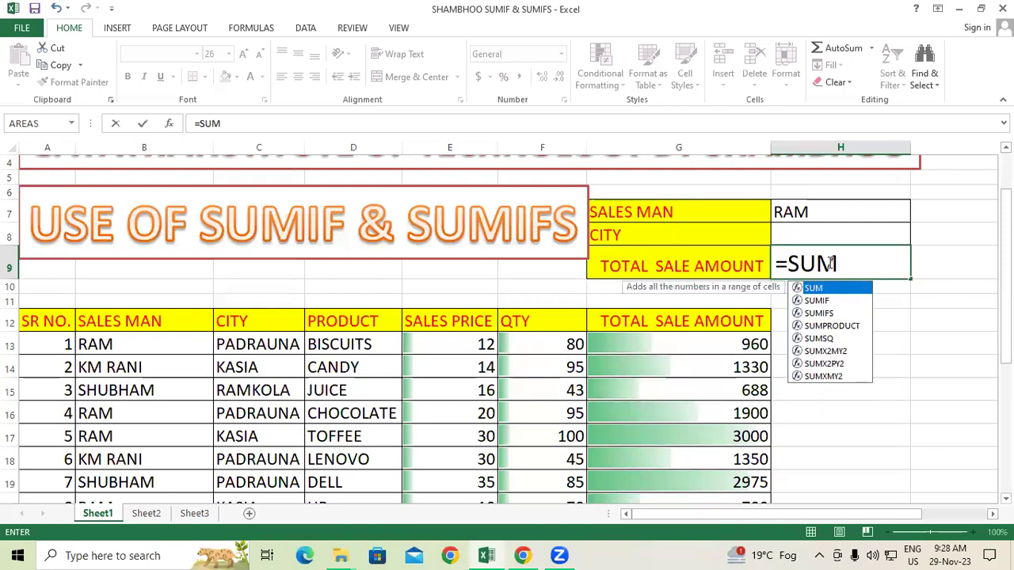
{"action": "type", "text": "IF"}
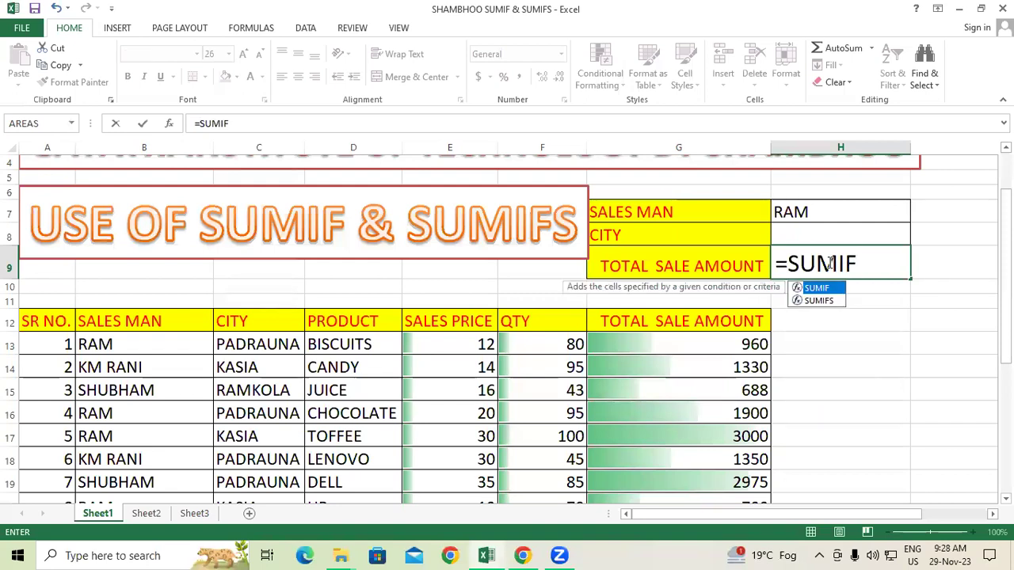
{"action": "type", "text": "("}
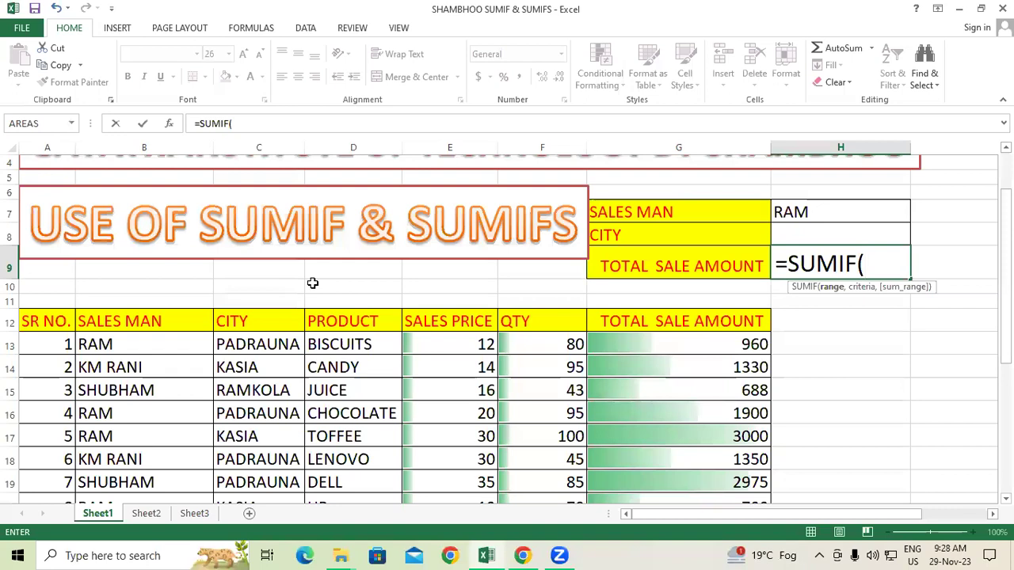
{"action": "left_click", "coordinate": [127, 323]}
{"action": "left_click_drag", "start_coordinate": [127, 323], "coordinate": [169, 378]}
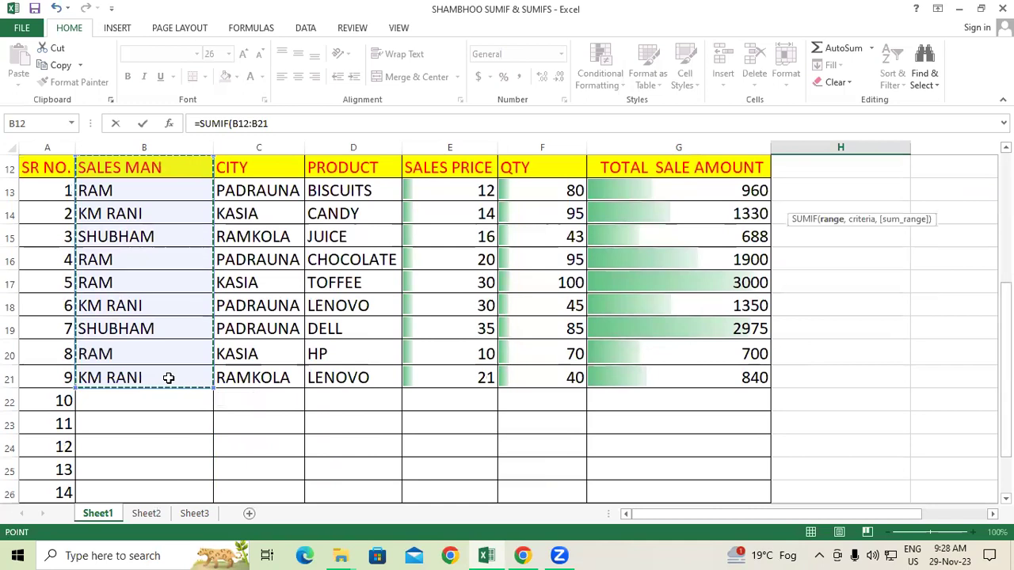
{"action": "left_click_drag", "start_coordinate": [1006, 428], "coordinate": [1006, 347]}
{"action": "type", "text": ","}
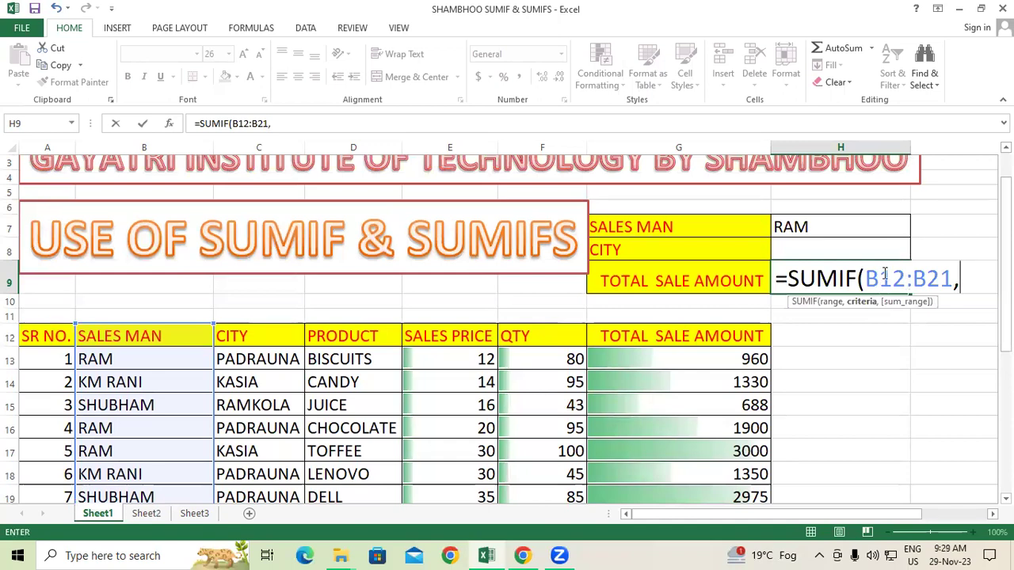
Complete the SUMIF formula in H9 with H7 as the criteria and G12:G21 as the sum range.
{"action": "left_click", "coordinate": [782, 223]}
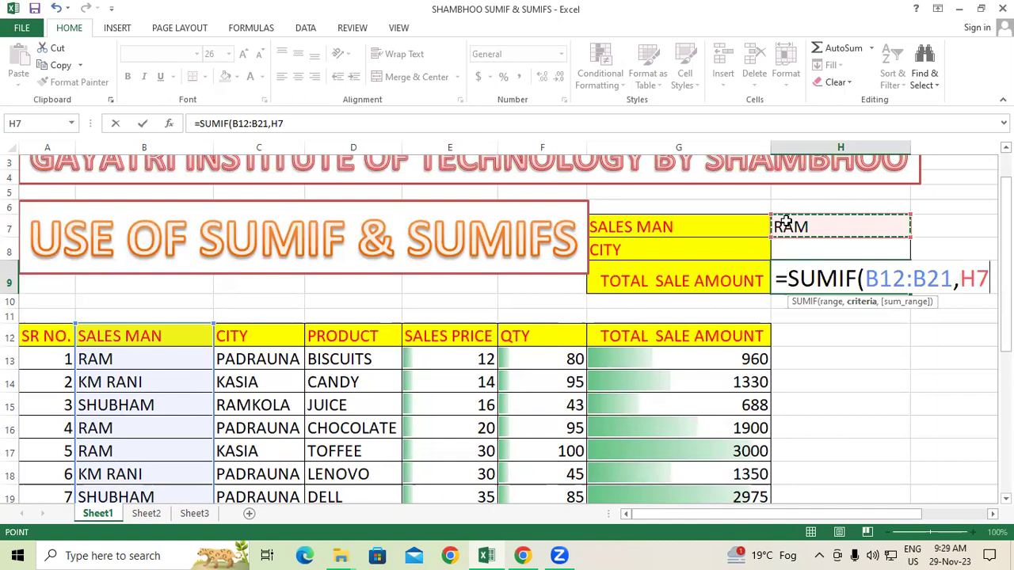
{"action": "type", "text": ","}
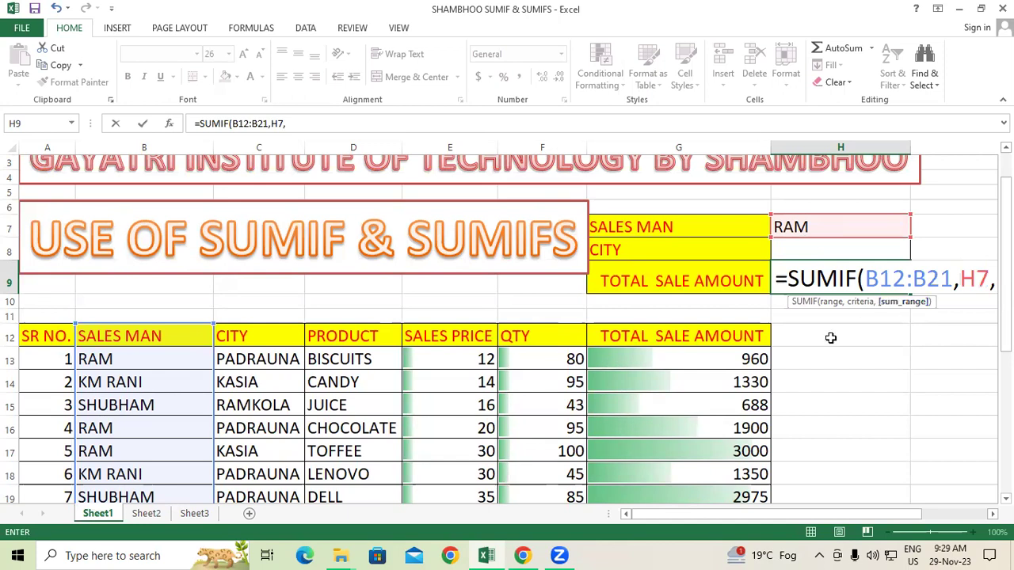
{"action": "left_click_drag", "start_coordinate": [713, 336], "coordinate": [751, 405]}
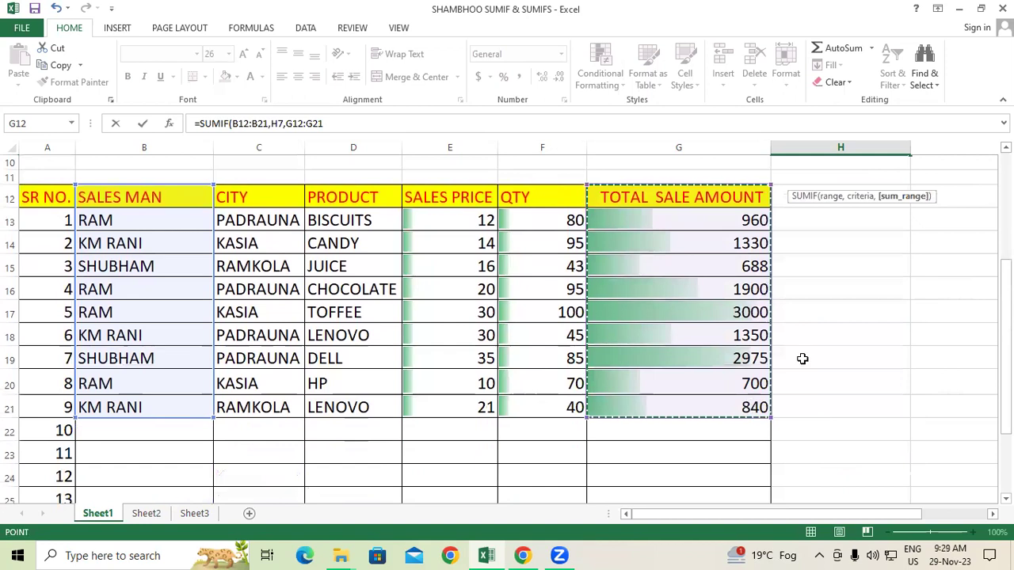
{"action": "scroll", "coordinate": [802, 358], "scroll_direction": "up", "scroll_amount": 3}
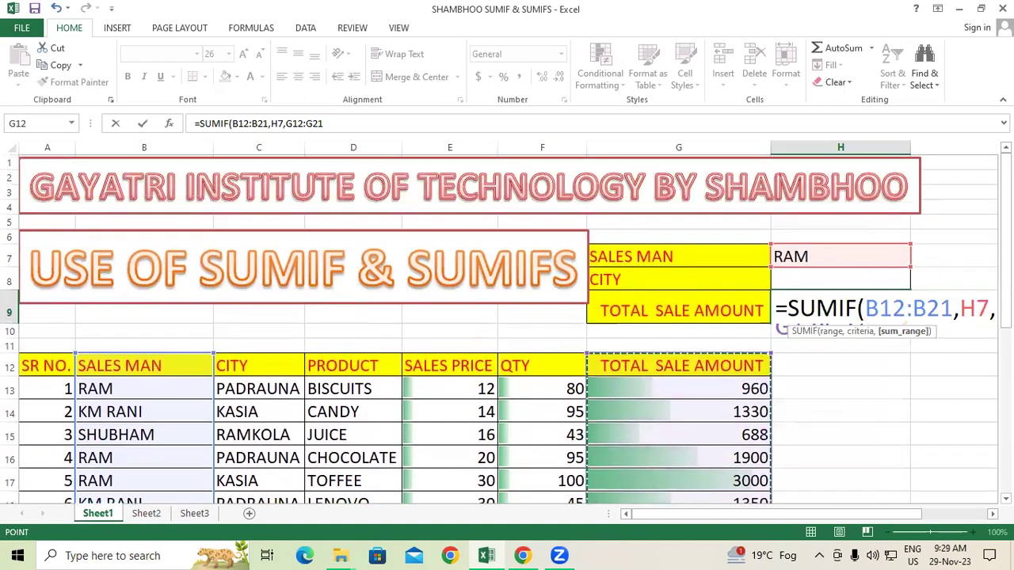
{"action": "type", "text": ")"}
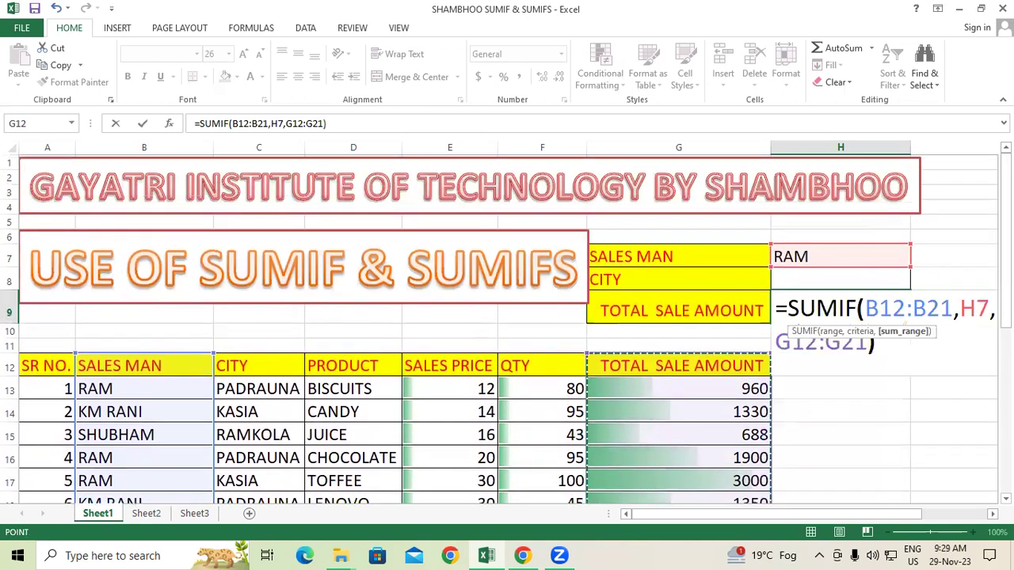
{"action": "key", "text": "Return"}
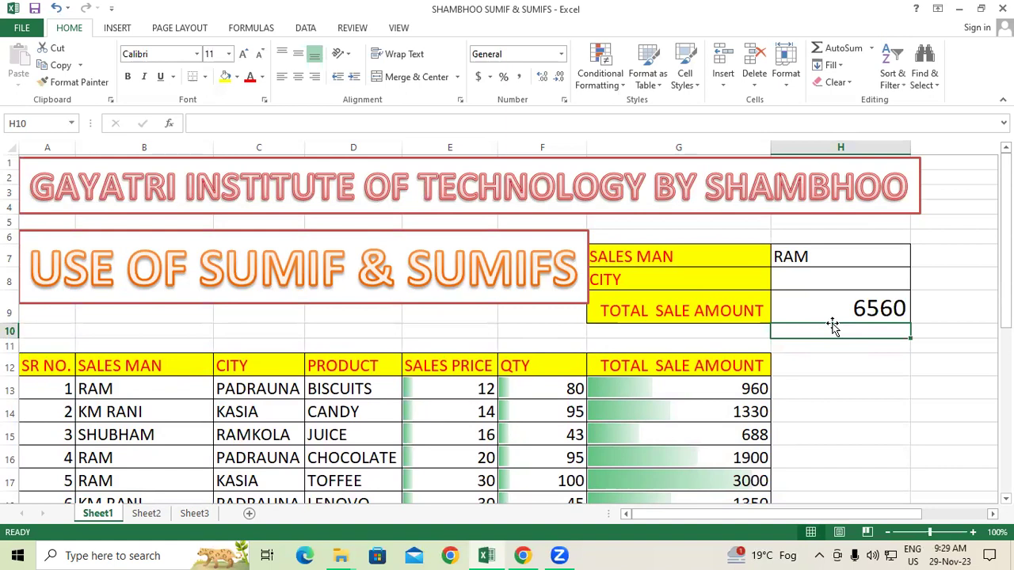
Replace the salesman in criteria cell H7 with the name of the salesman listed in row 15.
{"action": "left_click", "coordinate": [815, 254]}
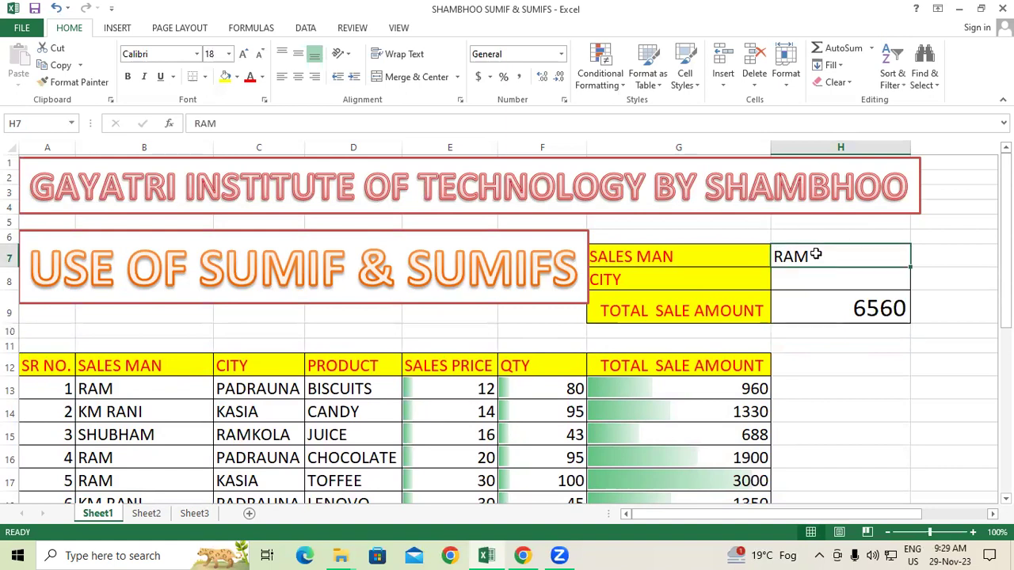
{"action": "type", "text": "sHU"}
{"action": "key", "text": "BackSpace"}
{"action": "key", "text": "BackSpace"}
{"action": "key", "text": "BackSpace"}
{"action": "type", "text": "Shubham"}
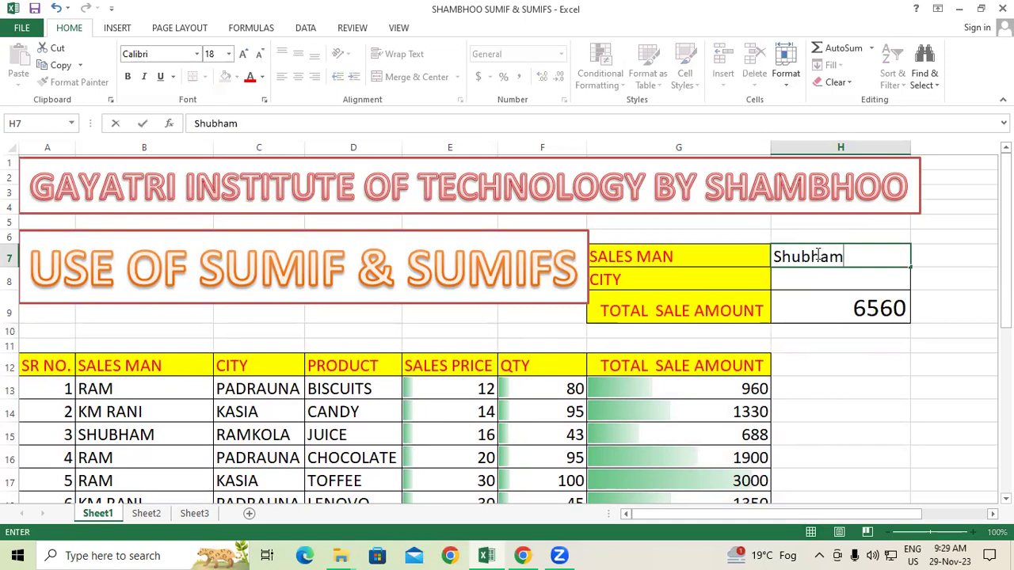
{"action": "key", "text": "Return"}
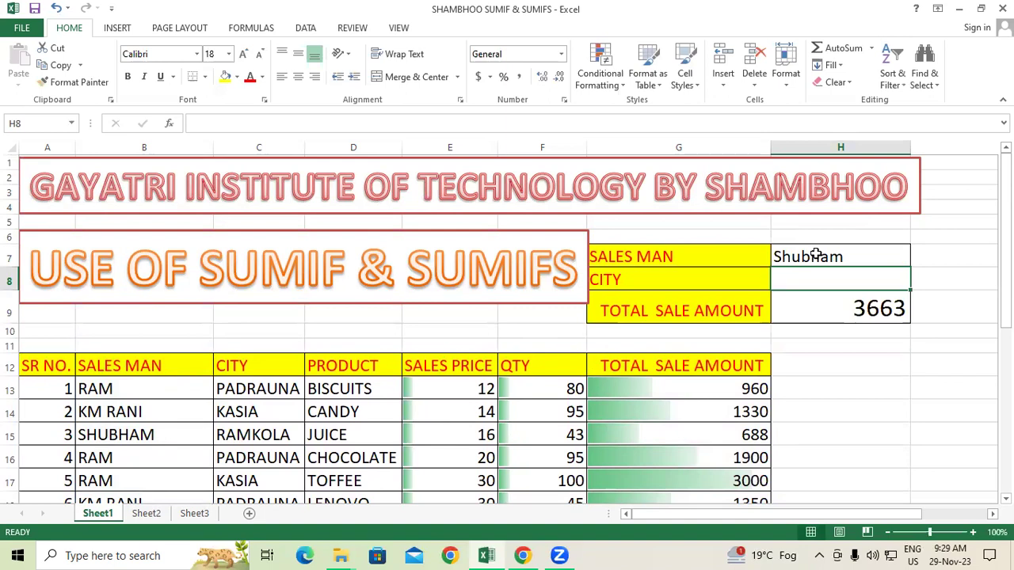
{"action": "left_click", "coordinate": [816, 254]}
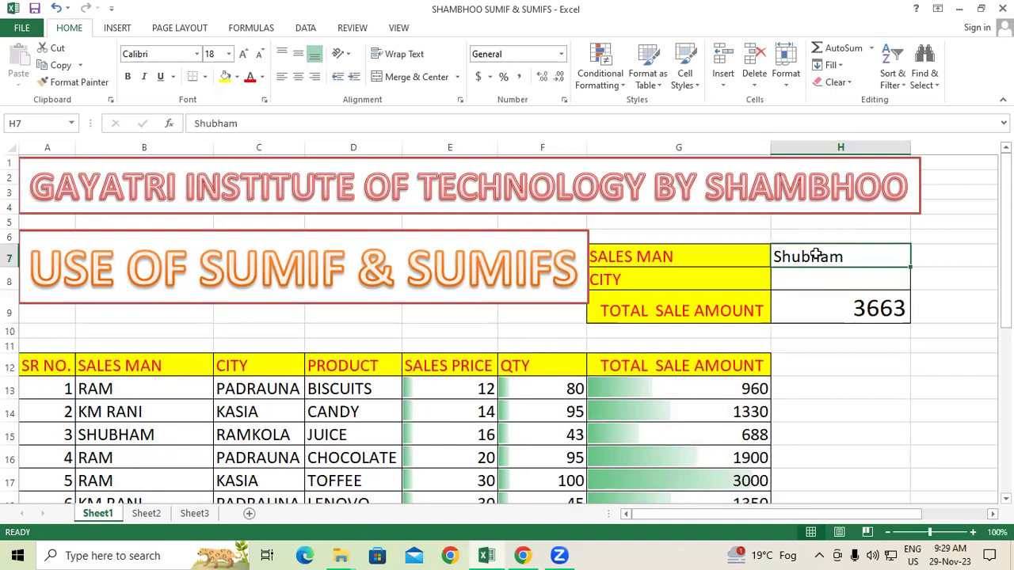
Try two other salesmen in criteria cell H7: the one listed in row 14, followed by the one listed in row 13.
{"action": "type", "text": "Km rani"}
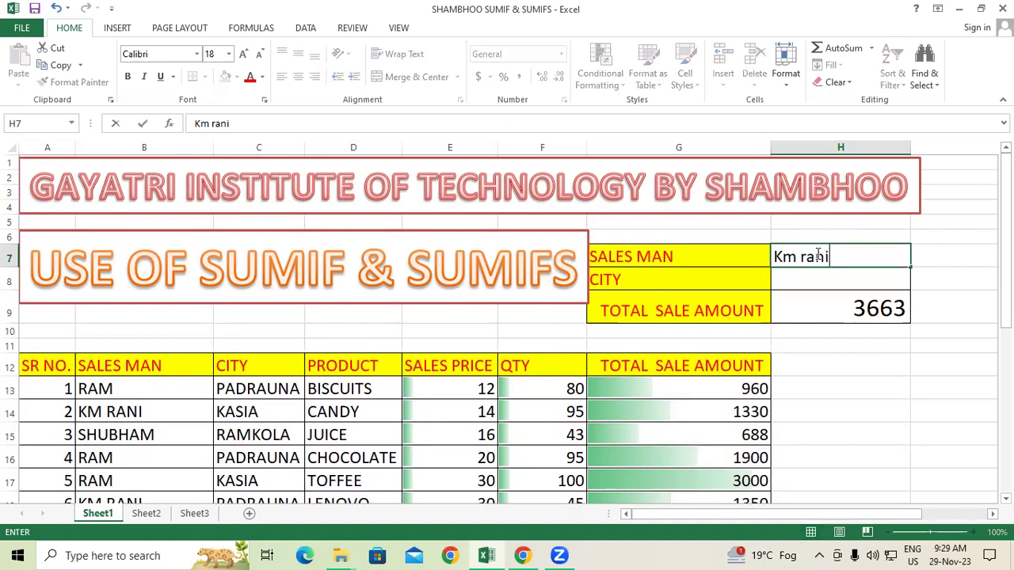
{"action": "key", "text": "Return"}
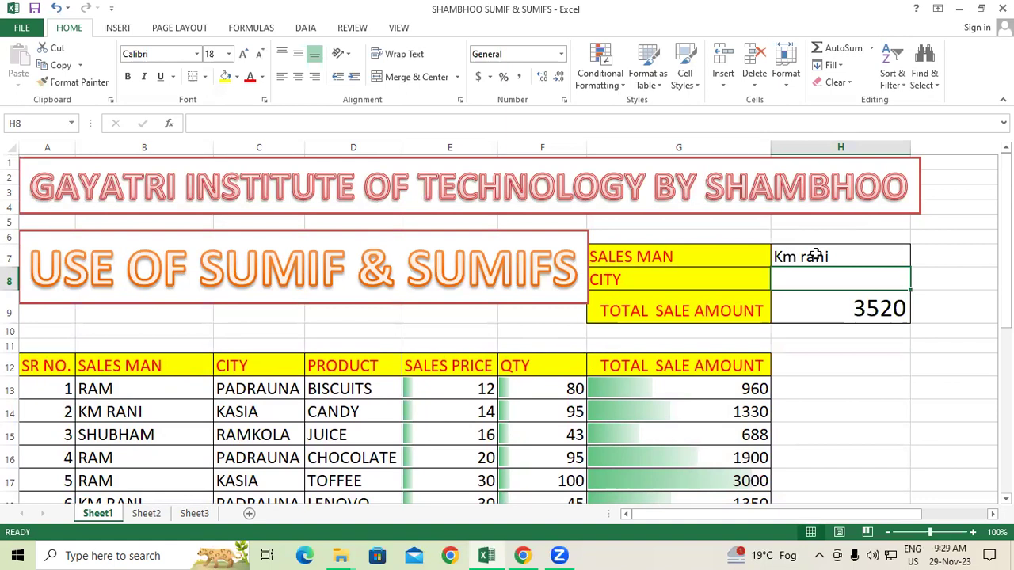
{"action": "left_click", "coordinate": [816, 255]}
{"action": "type", "text": "Ra"}
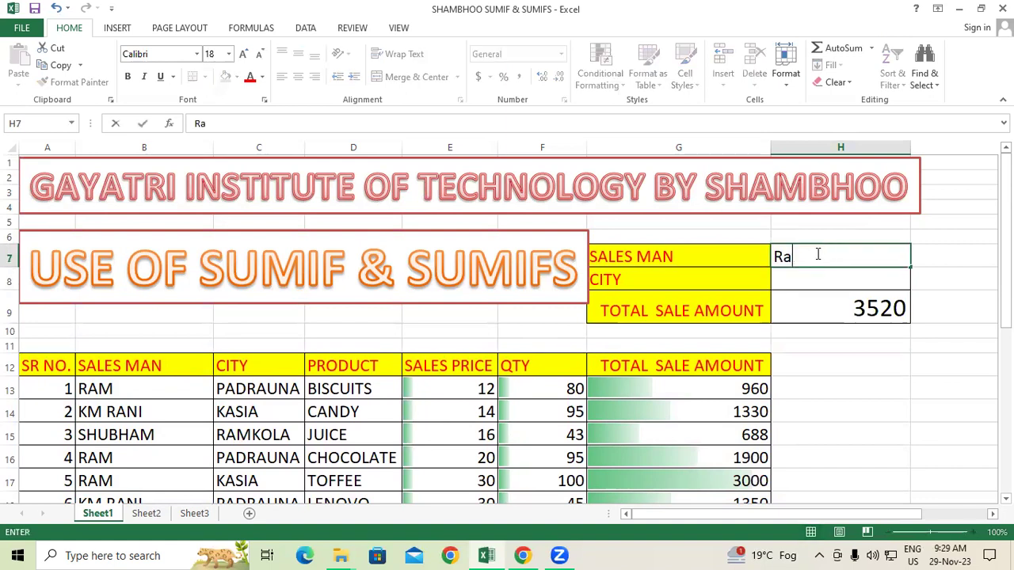
{"action": "type", "text": "m"}
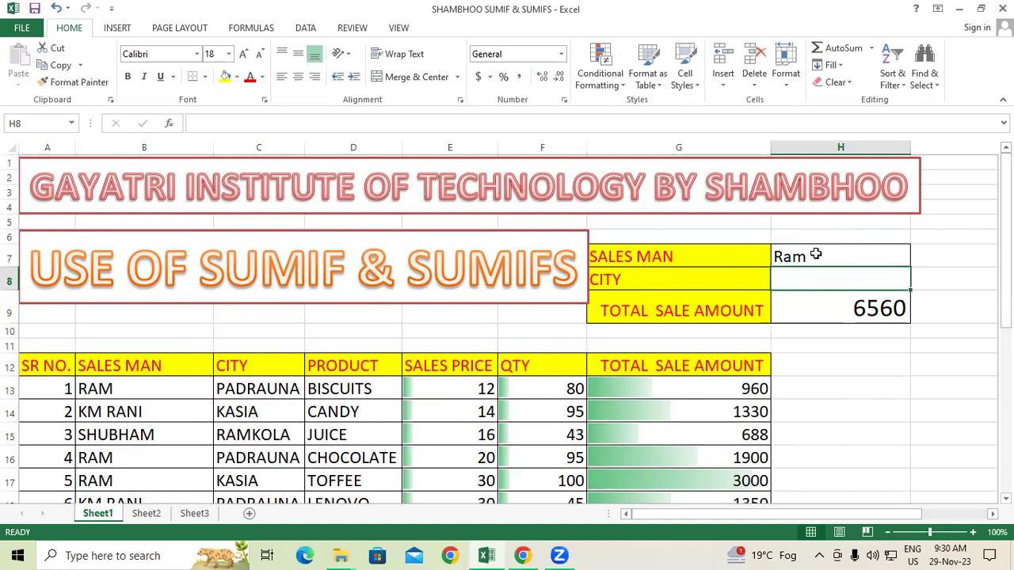
Replace the salesman in B13 with a new two-letter short name.
{"action": "left_click", "coordinate": [127, 392]}
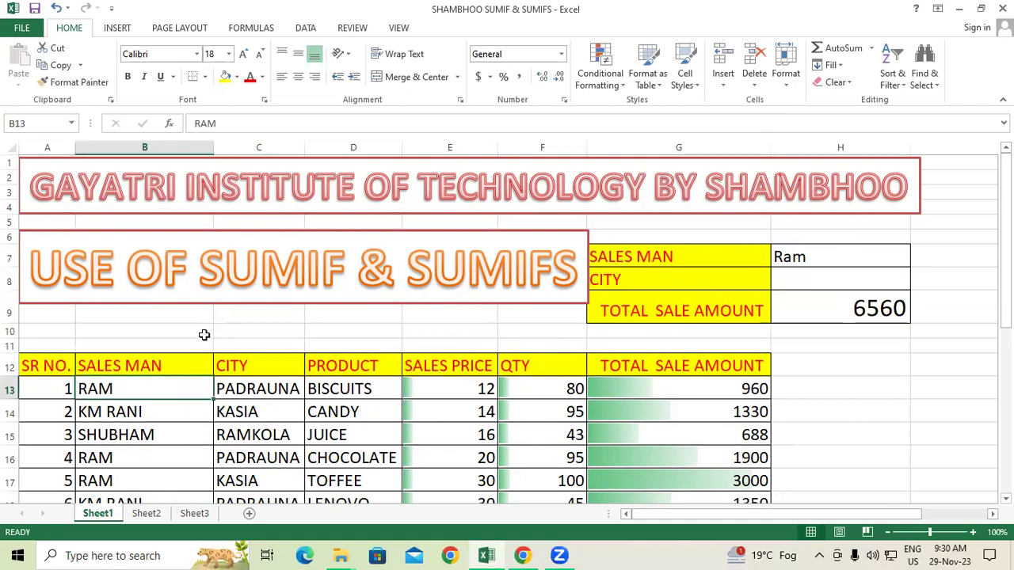
{"action": "type", "text": "Sk"}
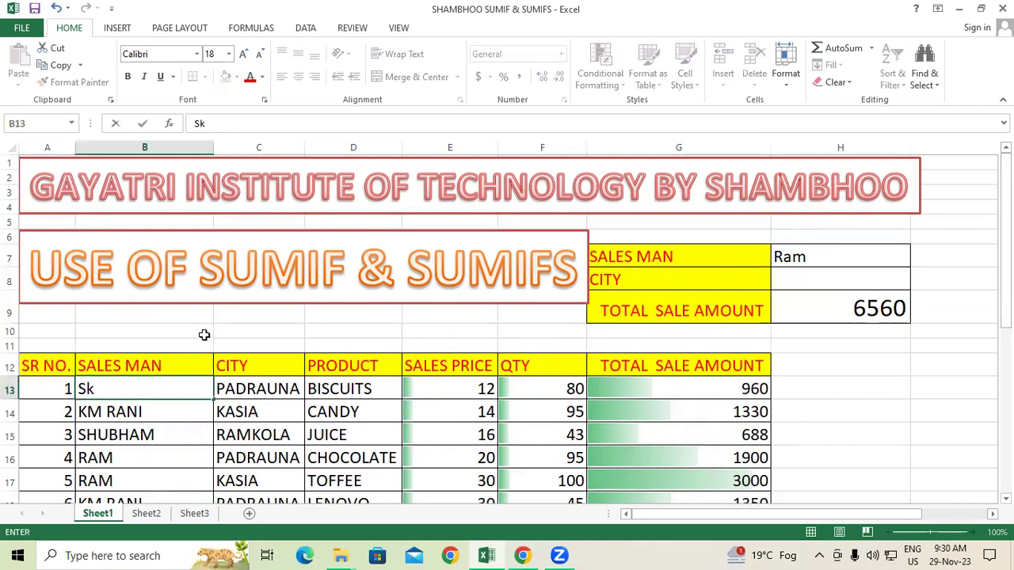
{"action": "key", "text": "Return"}
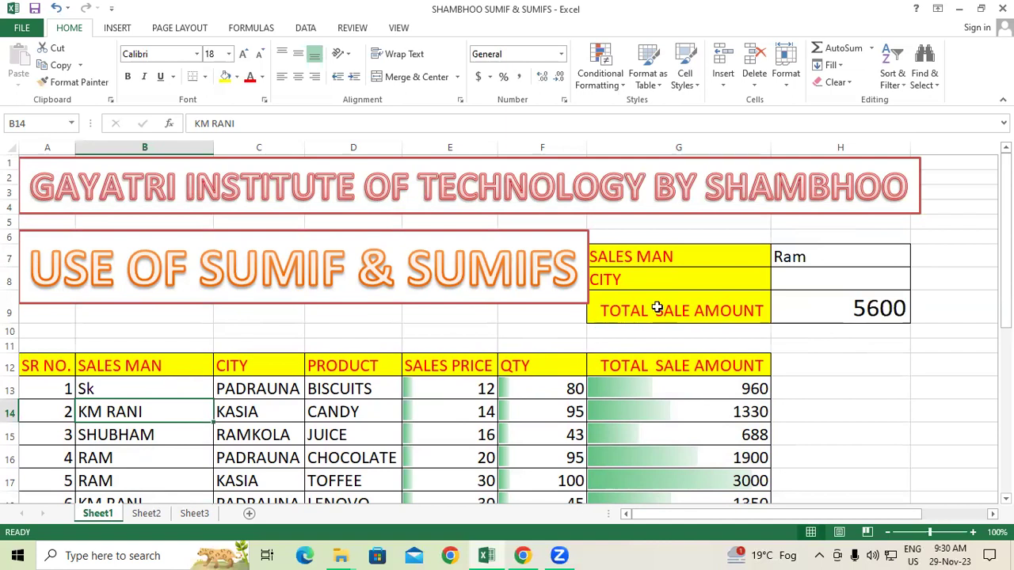
Set the SALES MAN criteria cell H7 to the same two-letter short name as in B13.
{"action": "left_click", "coordinate": [868, 259]}
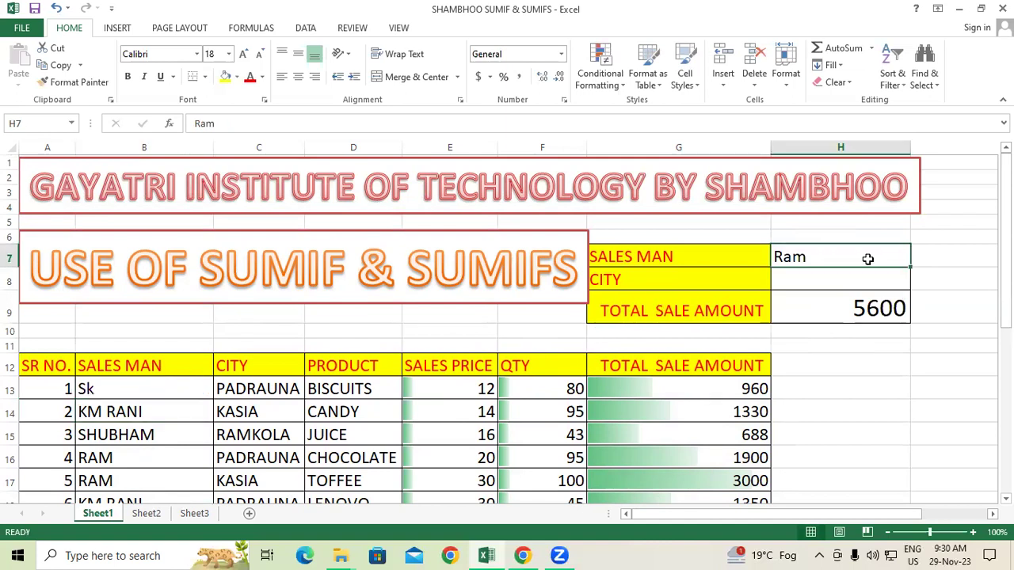
{"action": "type", "text": "sk"}
{"action": "key", "text": "Return"}
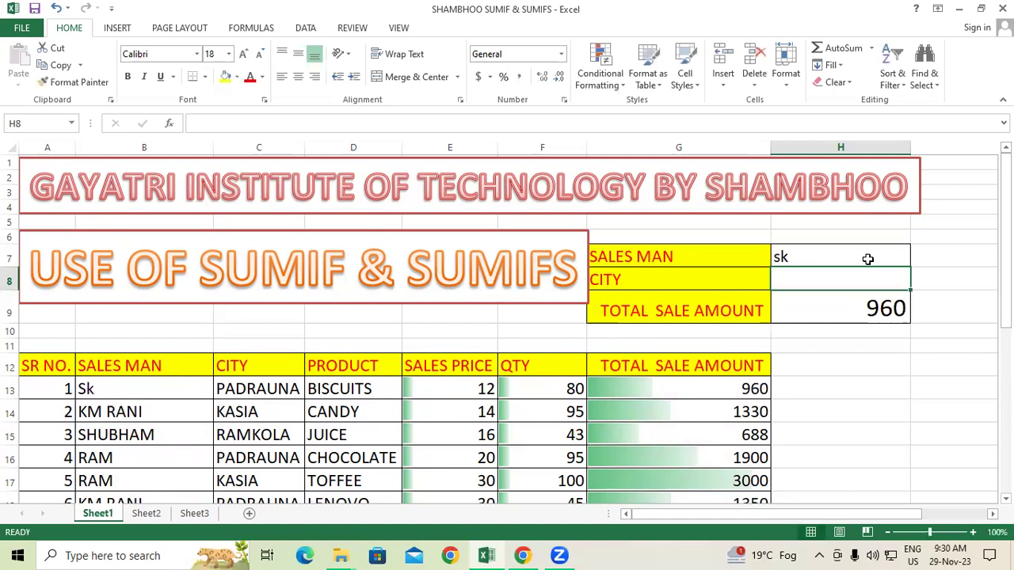
Copy the salesman in B13 over the salesman in B15.
{"action": "left_click", "coordinate": [167, 388]}
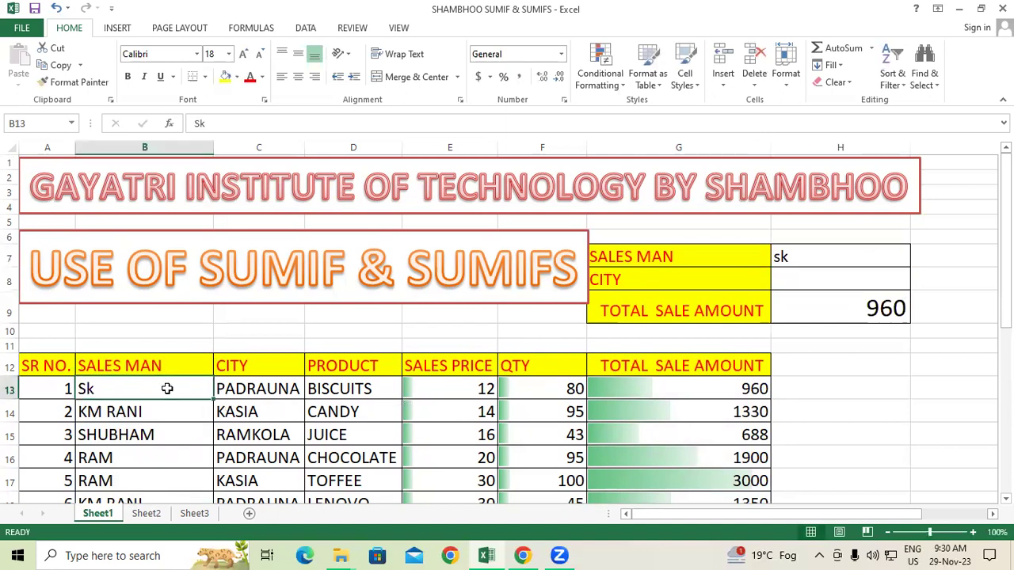
{"action": "key", "text": "ctrl+c"}
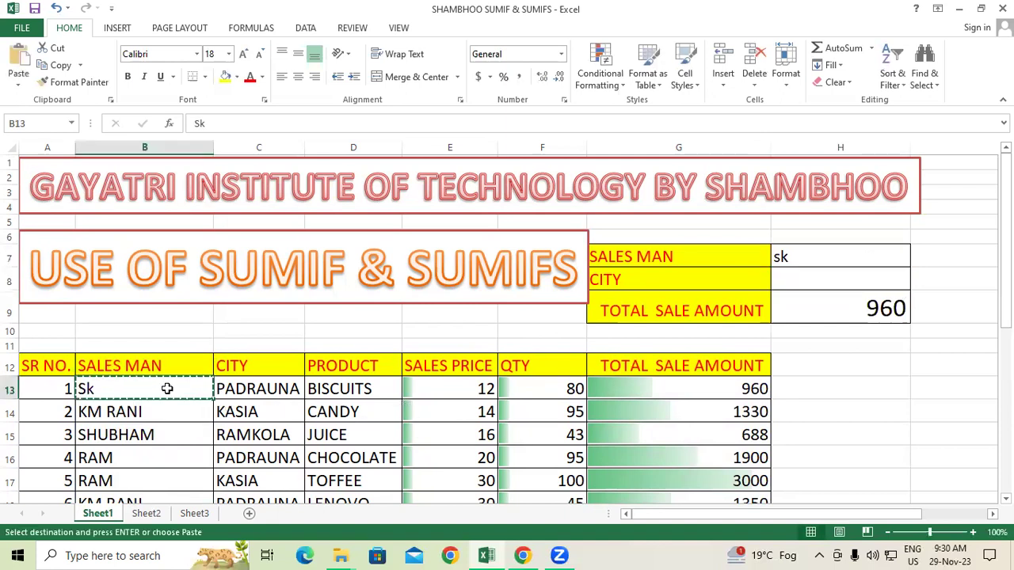
{"action": "left_click", "coordinate": [119, 440]}
{"action": "key", "text": "ctrl+v"}
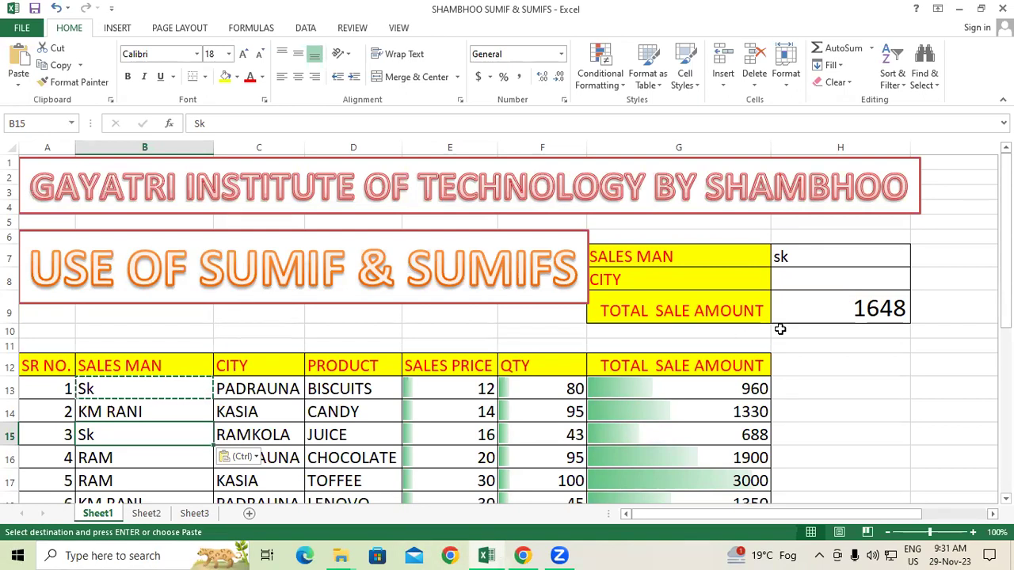
Launch Notepad with a blank document through the Windows Run dialog.
{"action": "key", "text": "super+r"}
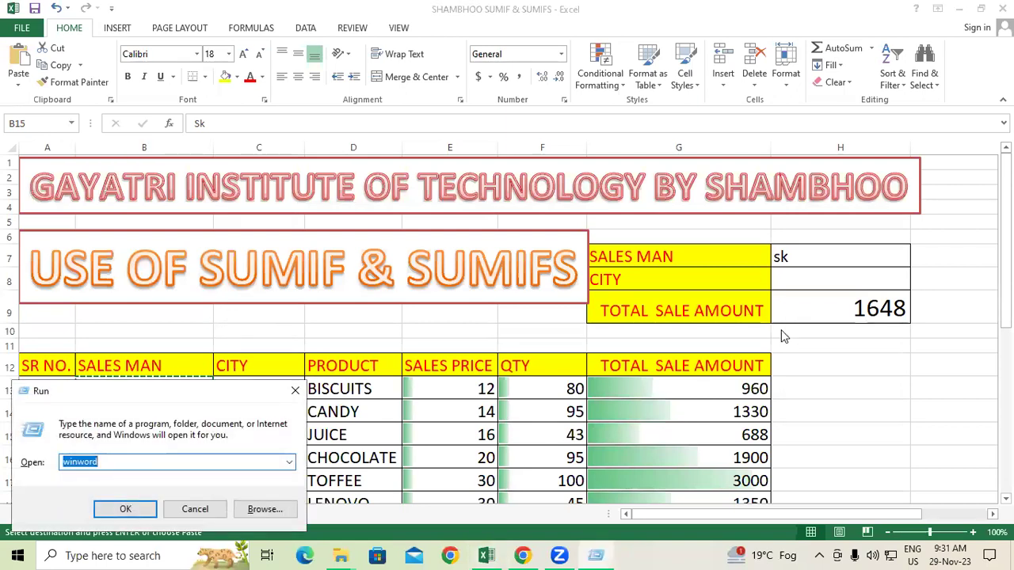
{"action": "type", "text": "no"}
{"action": "key", "text": "Down"}
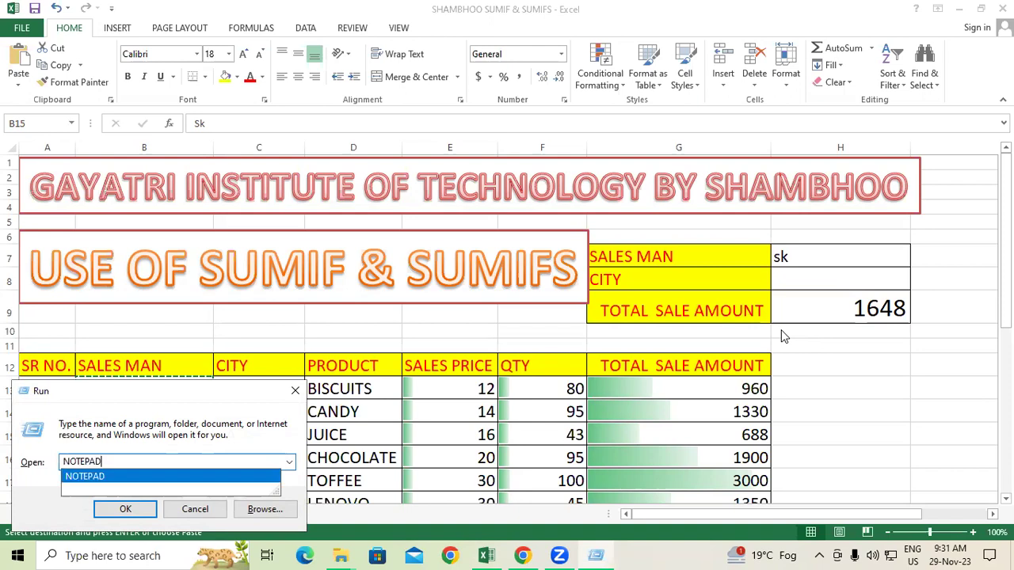
{"action": "key", "text": "Return"}
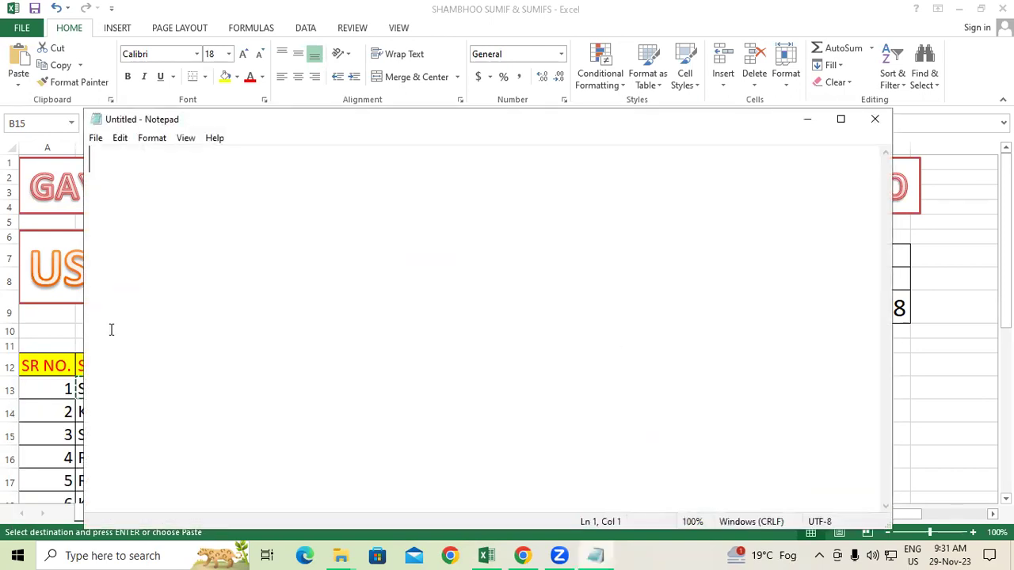
Write the SUMIF syntax on the first Notepad line as =sumif(range,criteria,sum range).
{"action": "type", "text": "="}
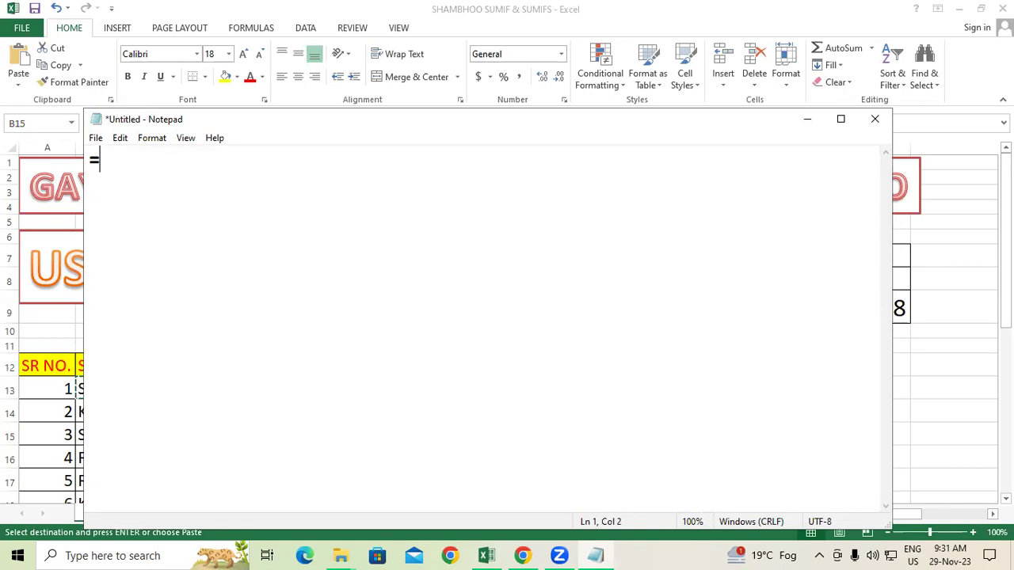
{"action": "type", "text": "sumif"}
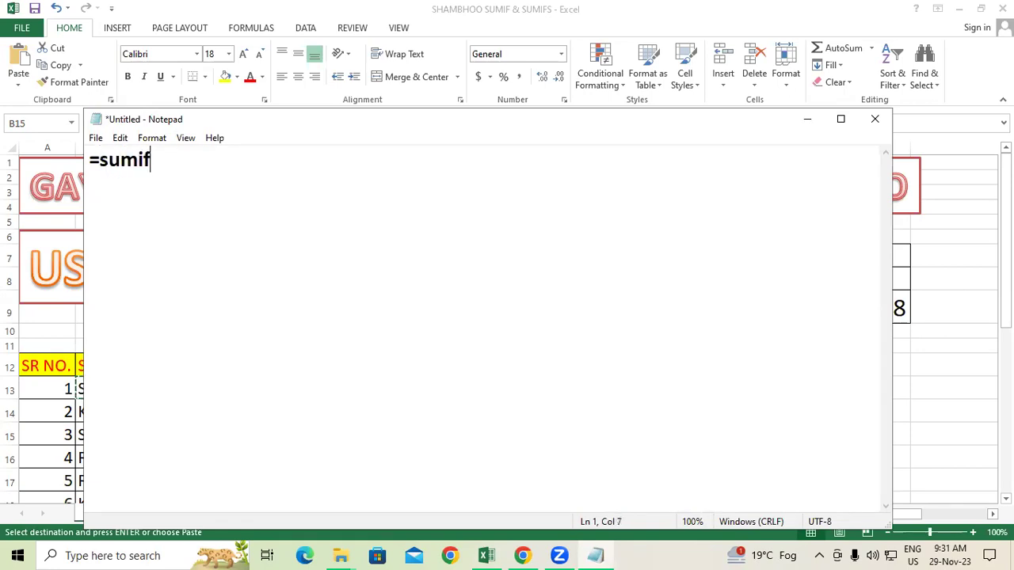
{"action": "type", "text": "(range"}
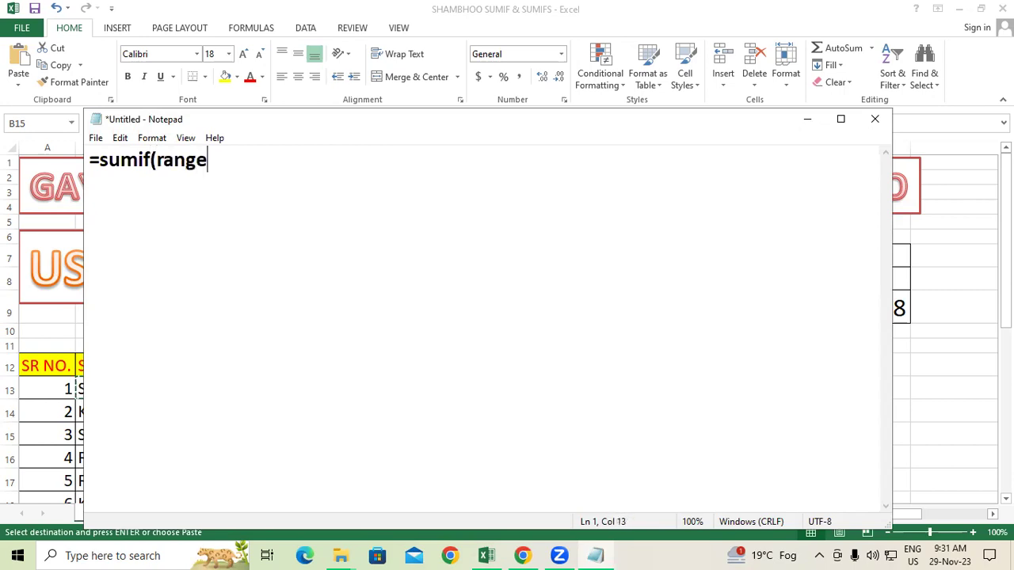
{"action": "type", "text": ",criteria"}
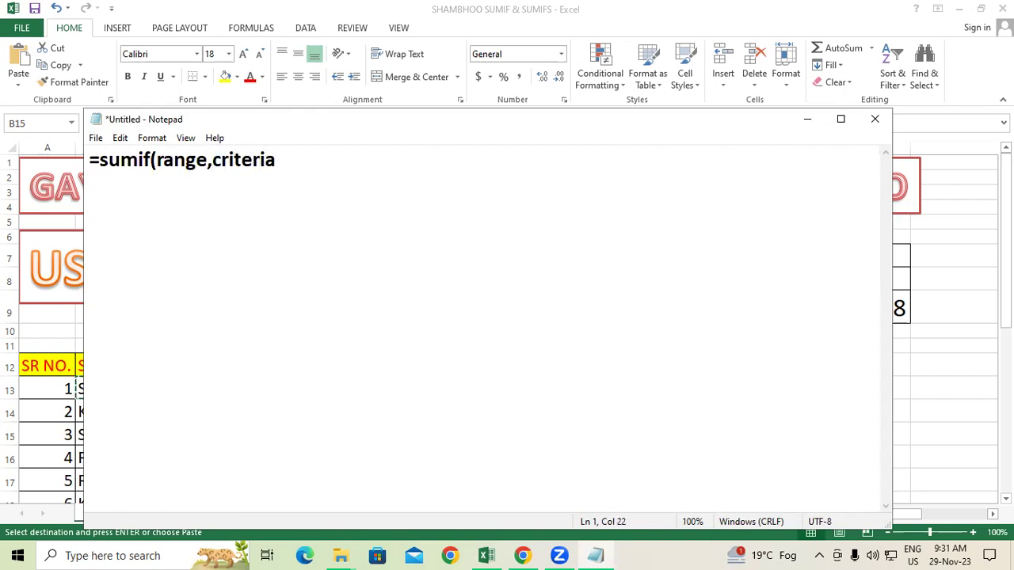
{"action": "type", "text": ","}
{"action": "type", "text": "sum range)"}
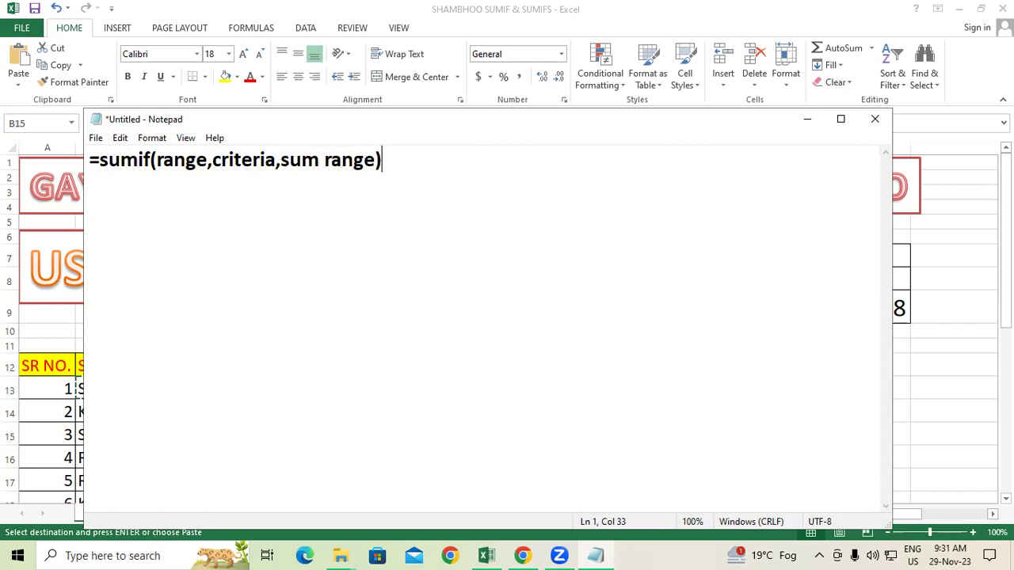
Begin a second Notepad line explaining the arguments: =sumif(select all sales man,select one sales man,.
{"action": "key", "text": "Return"}
{"action": "type", "text": "=sum"}
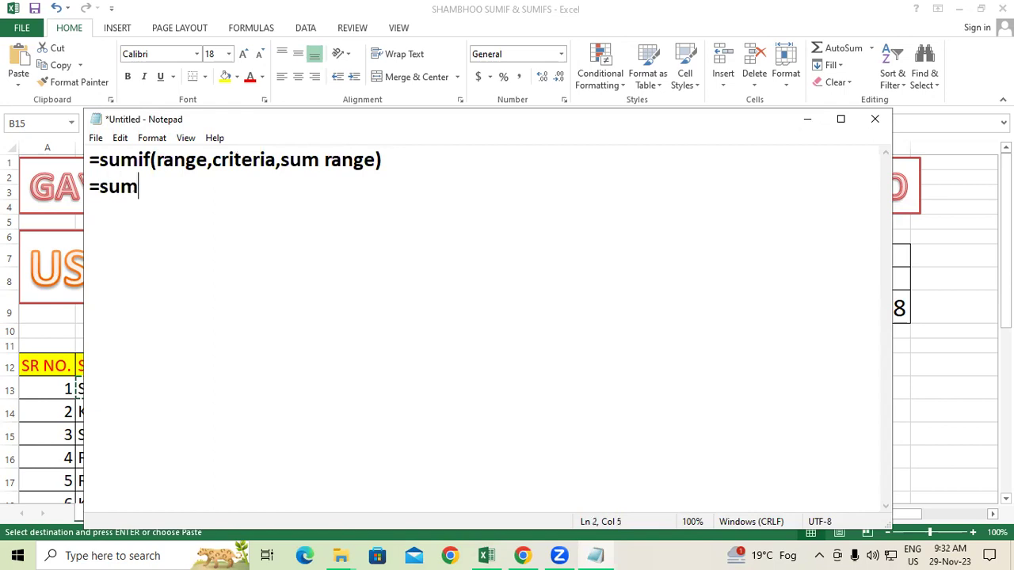
{"action": "type", "text": "if(sele"}
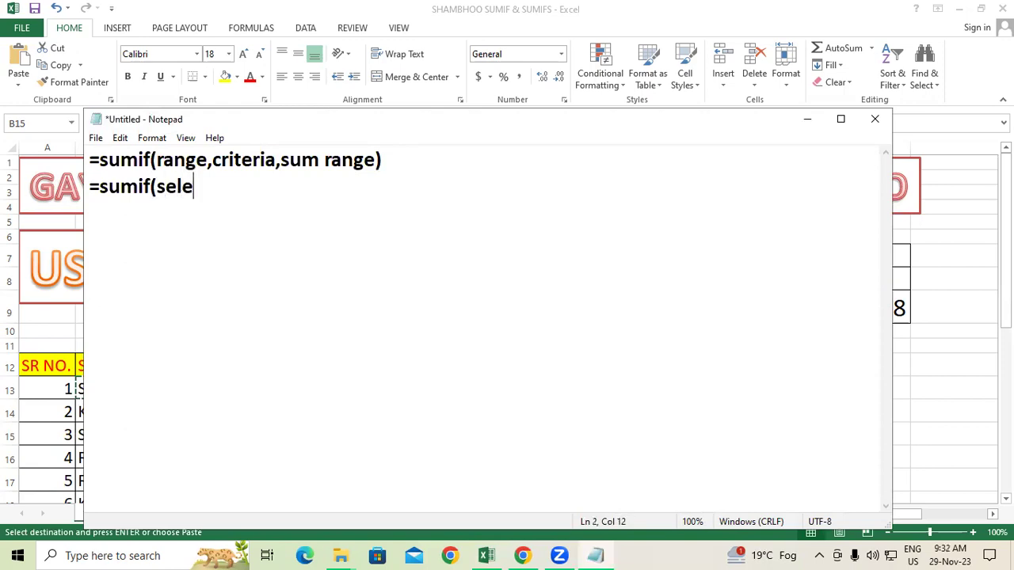
{"action": "type", "text": "ct all sales man"}
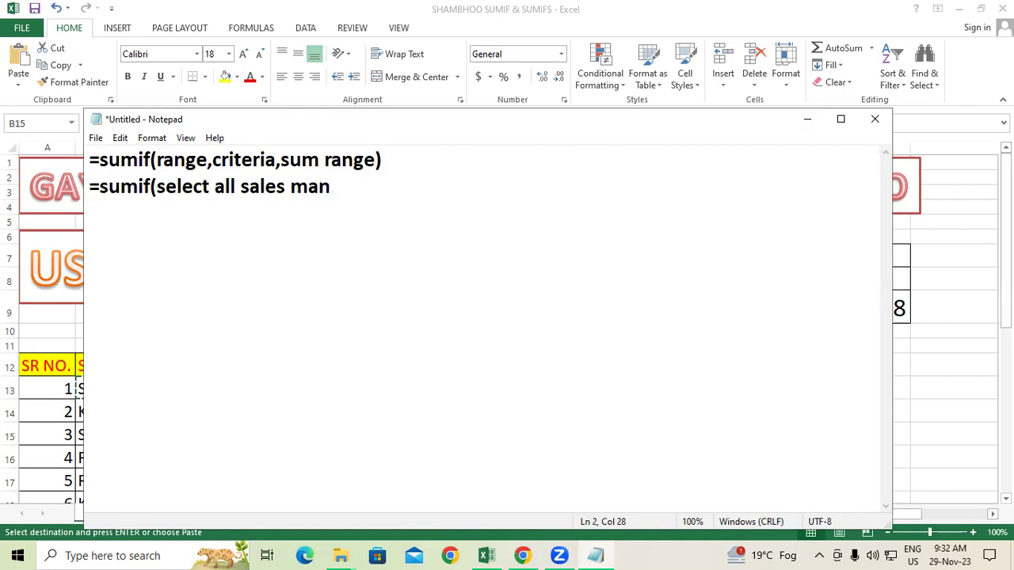
{"action": "type", "text": ",selec"}
{"action": "key", "text": "BackSpace"}
{"action": "type", "text": "t"}
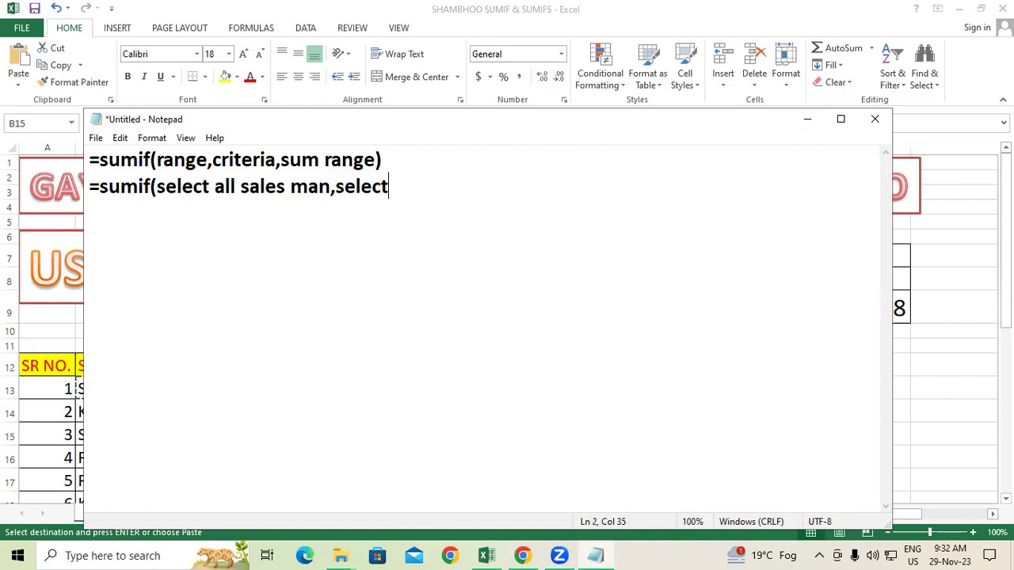
{"action": "type", "text": " one sale"}
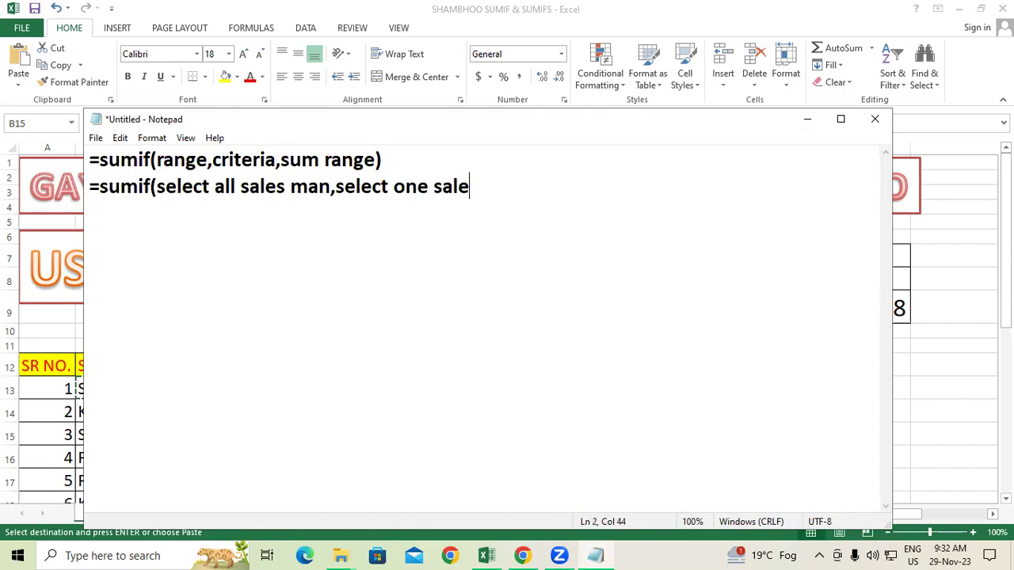
{"action": "type", "text": "s manm"}
{"action": "key", "text": "BackSpace"}
{"action": "type", "text": ","}
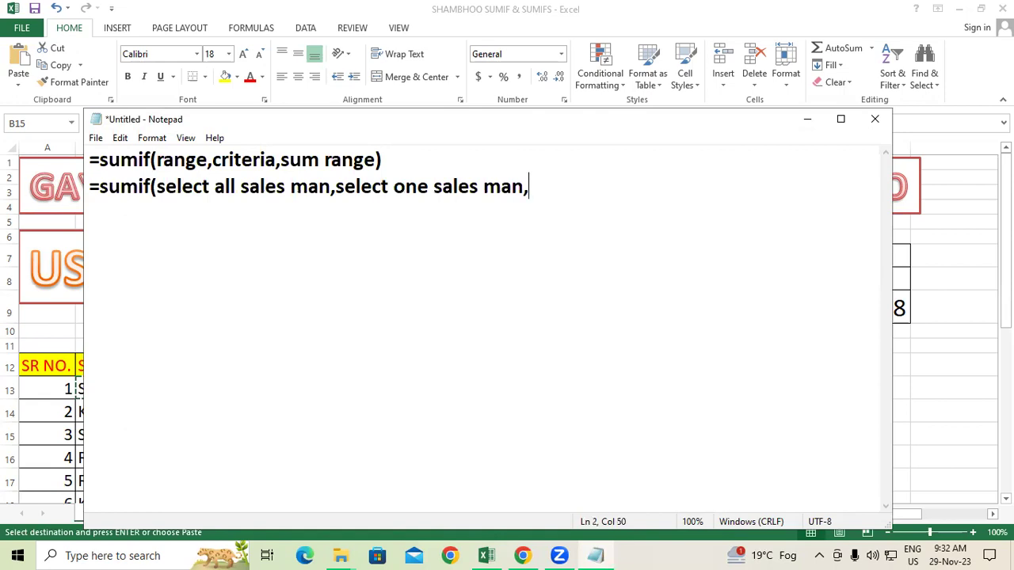
Complete the second Notepad line with the last argument, Select all Sales amount, and a closing parenthesis.
{"action": "type", "text": "Select all"}
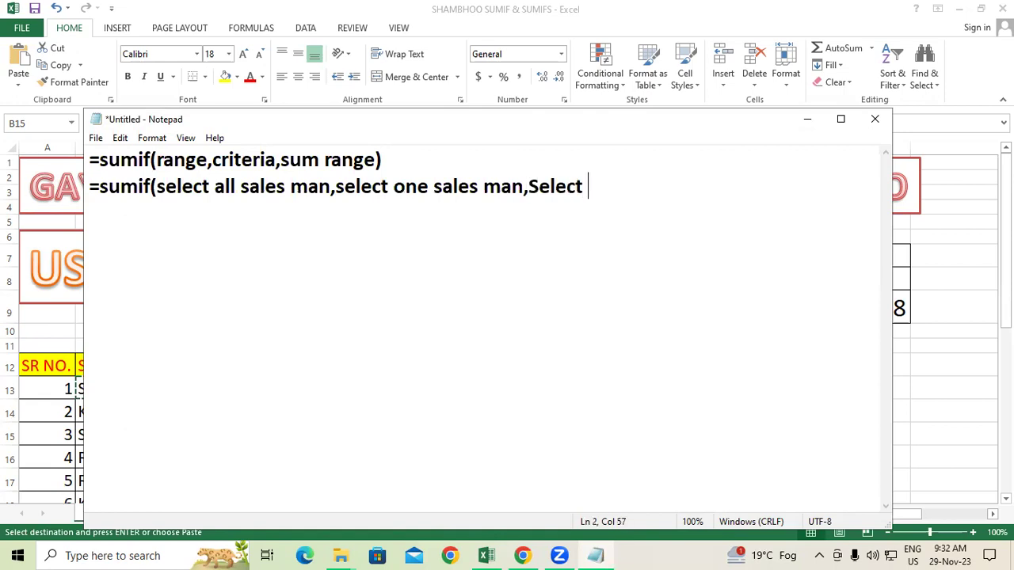
{"action": "type", "text": " Sales amon"}
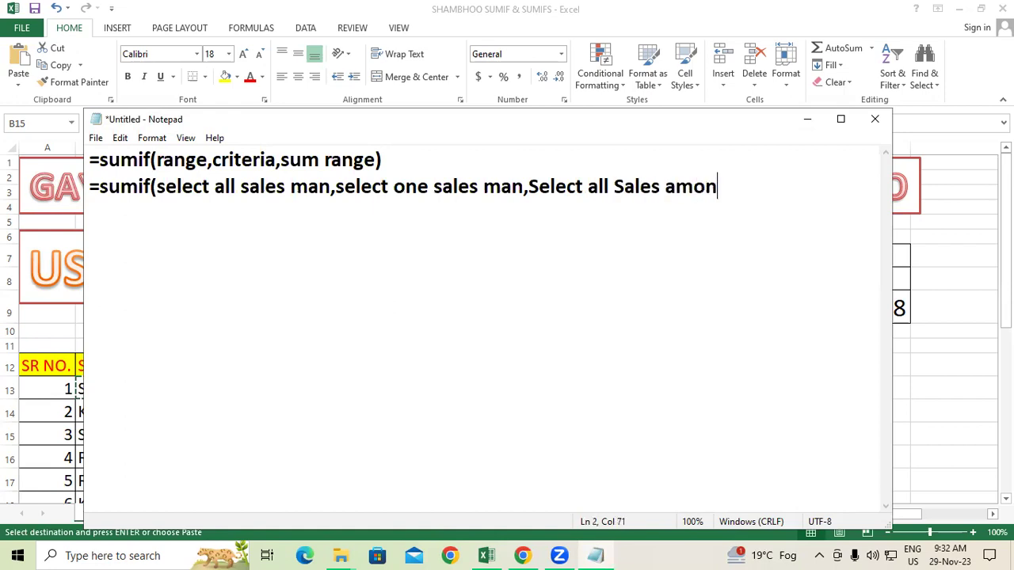
{"action": "key", "text": "BackSpace"}
{"action": "type", "text": "unt)"}
Switch back to the Excel workbook and copy the city PADRAUNA from C13 into the CITY criteria cell H8.
{"action": "left_click", "coordinate": [933, 555]}
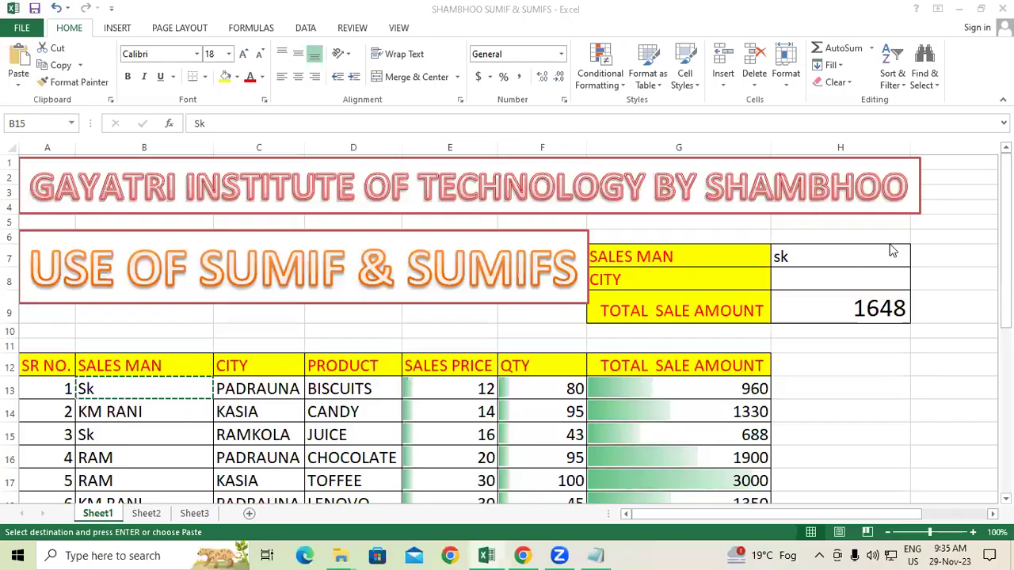
{"action": "key", "text": "ctrl+v"}
{"action": "left_click", "coordinate": [933, 258]}
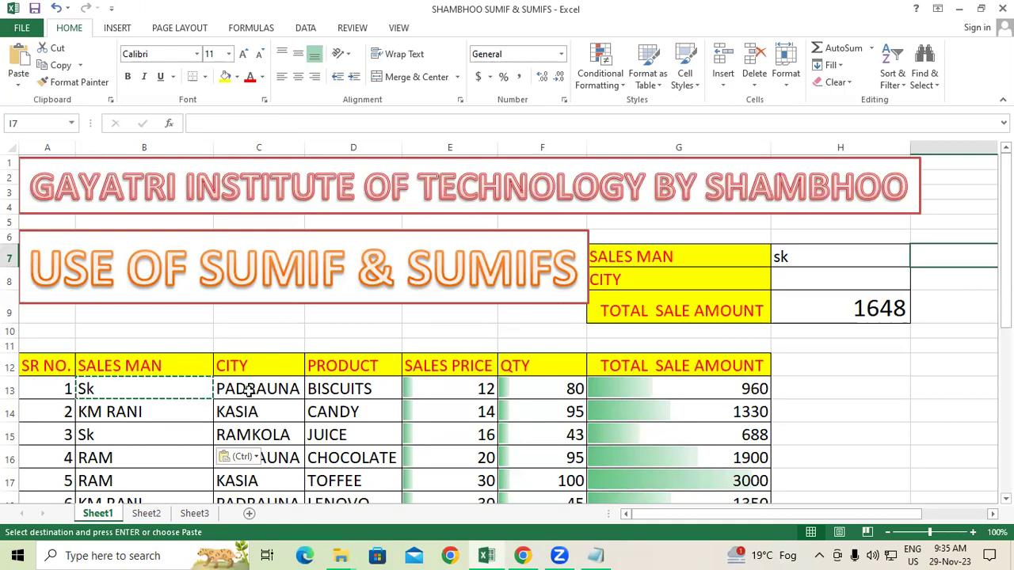
{"action": "left_click", "coordinate": [248, 390]}
{"action": "right_click", "coordinate": [249, 390]}
{"action": "left_click", "coordinate": [299, 124]}
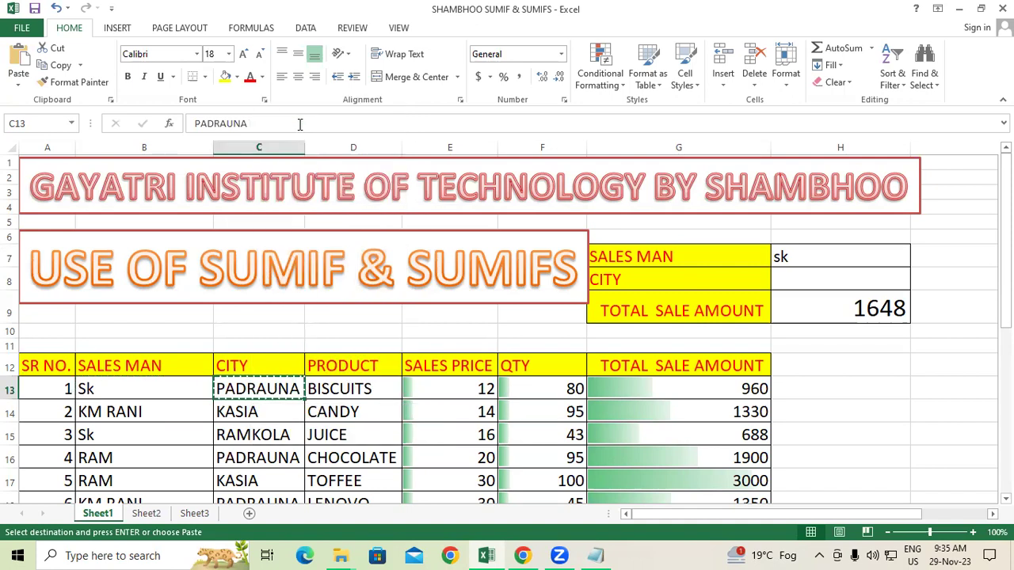
{"action": "left_click", "coordinate": [816, 274]}
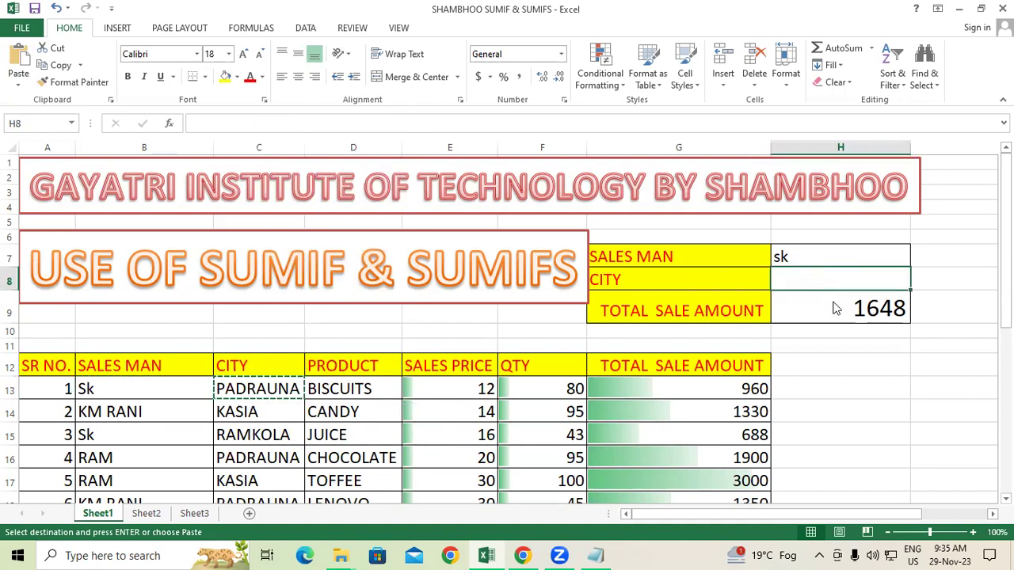
{"action": "right_click", "coordinate": [816, 275]}
{"action": "left_click", "coordinate": [847, 309]}
{"action": "left_click", "coordinate": [841, 383]}
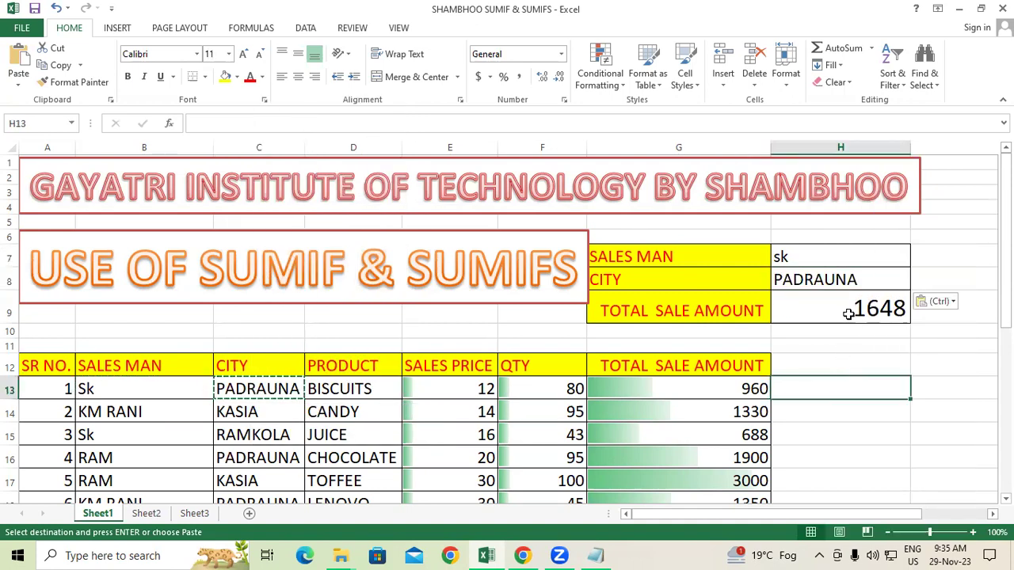
Start a SUMIFS formula in the TOTAL SALE AMOUNT cell H9 with G12:G21 as the sum range.
{"action": "left_click", "coordinate": [848, 313]}
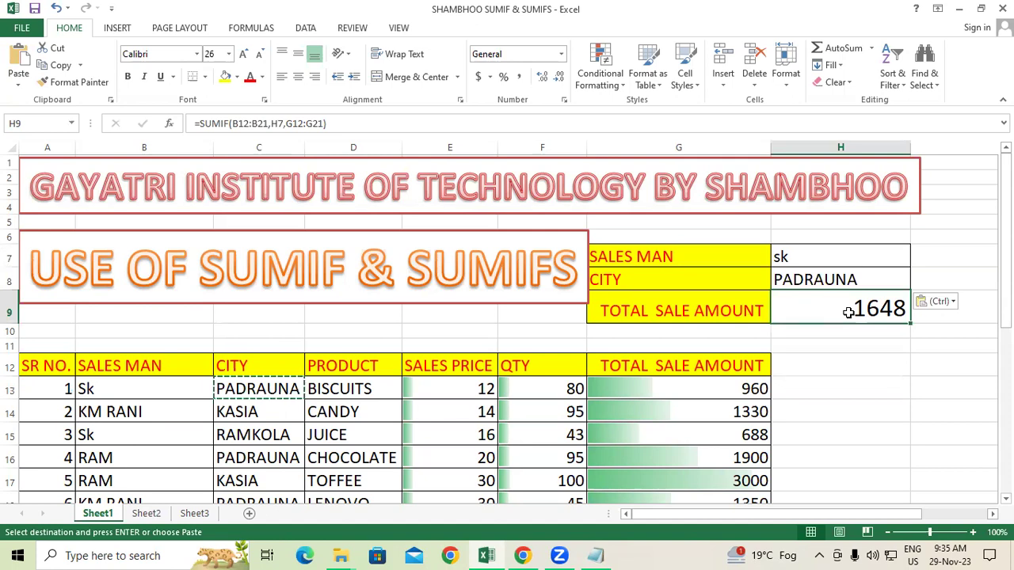
{"action": "type", "text": "=sumifs("}
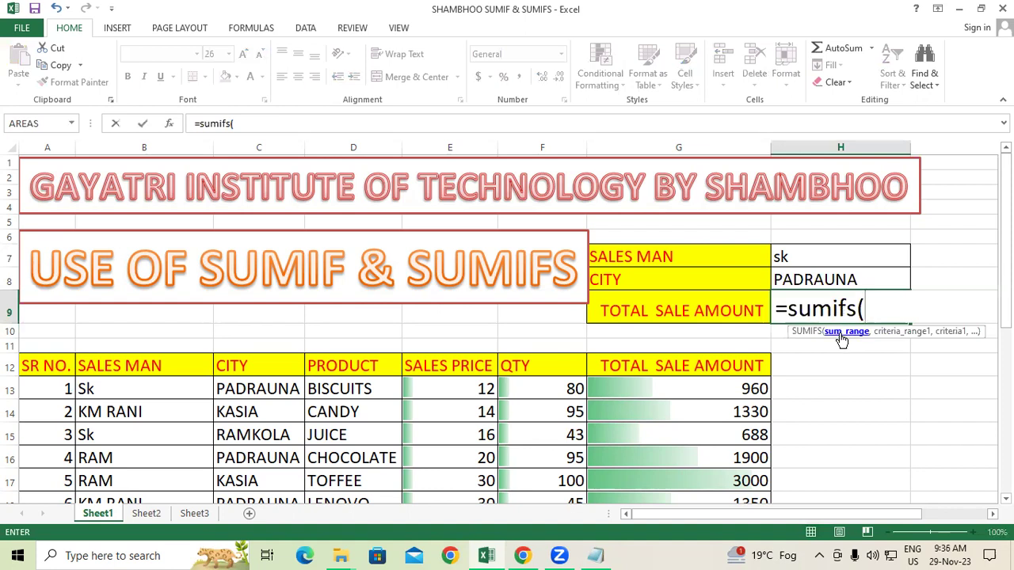
{"action": "scroll", "coordinate": [719, 367], "scroll_direction": "down", "scroll_amount": 2}
{"action": "left_click_drag", "start_coordinate": [692, 282], "coordinate": [729, 375]}
{"action": "scroll", "coordinate": [830, 315], "scroll_direction": "up", "scroll_amount": 3}
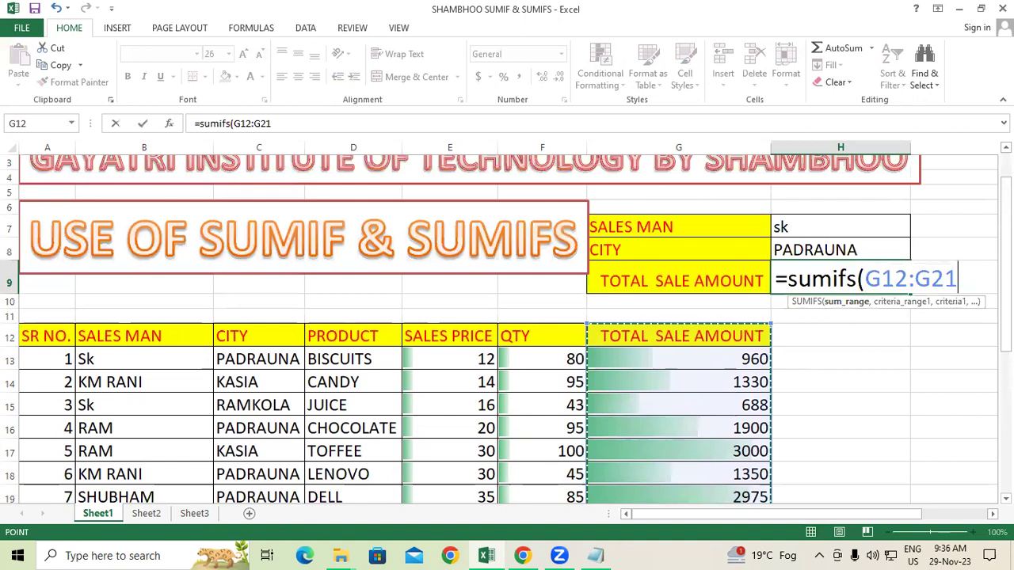
{"action": "type", "text": ","}
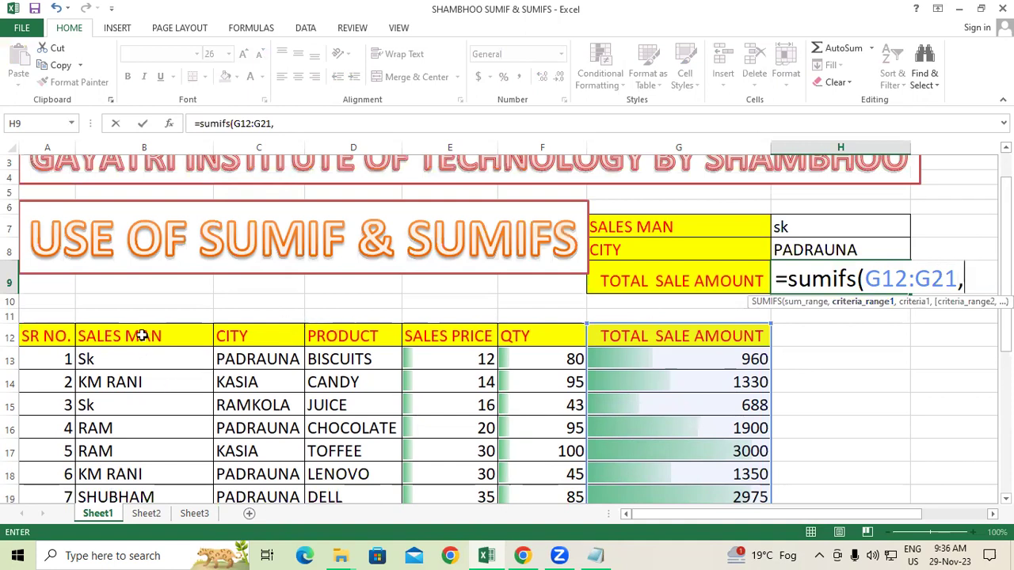
Add the salesman column B12:B21 as the first criteria range and H7 as its criterion.
{"action": "scroll", "coordinate": [142, 336], "scroll_direction": "down", "scroll_amount": 1}
{"action": "left_click_drag", "start_coordinate": [145, 290], "coordinate": [150, 453]}
{"action": "scroll", "coordinate": [709, 228], "scroll_direction": "up", "scroll_amount": 3}
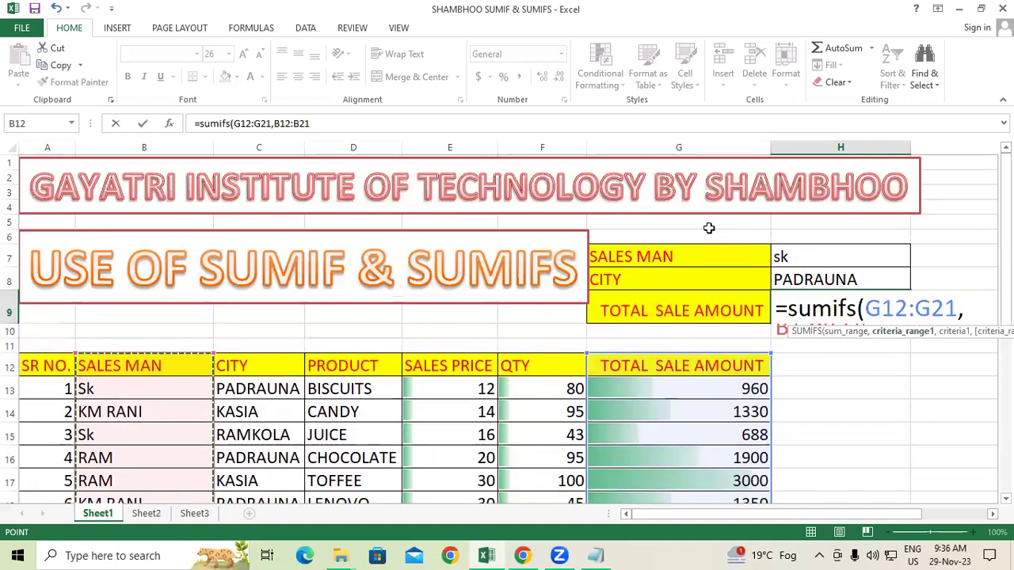
{"action": "type", "text": ","}
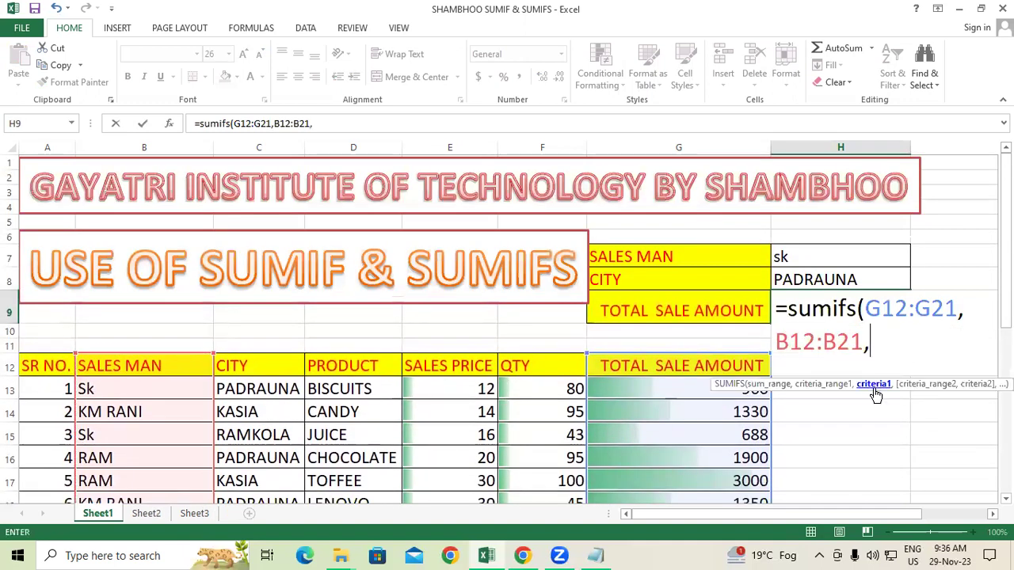
{"action": "left_click", "coordinate": [829, 254]}
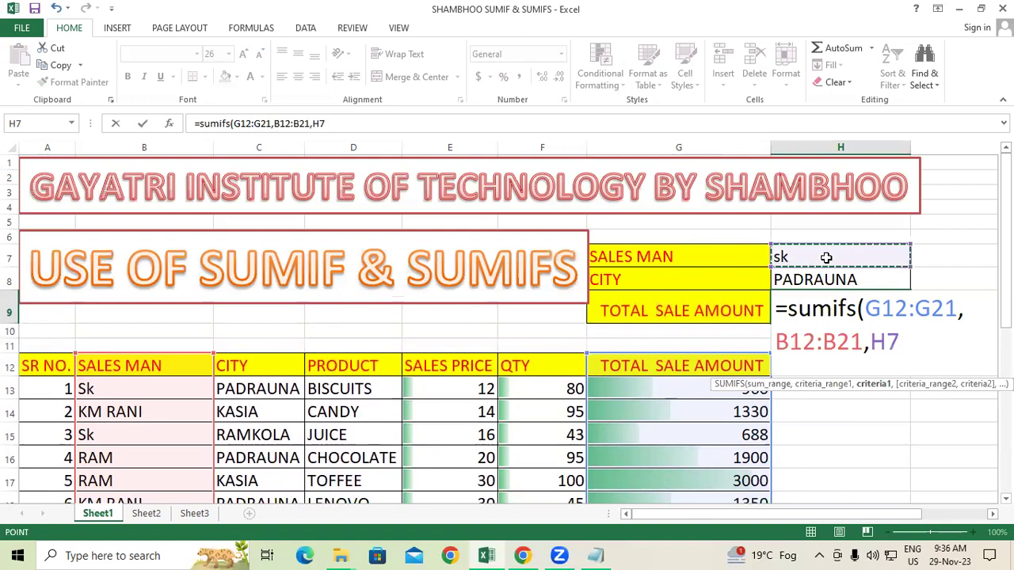
{"action": "type", "text": ","}
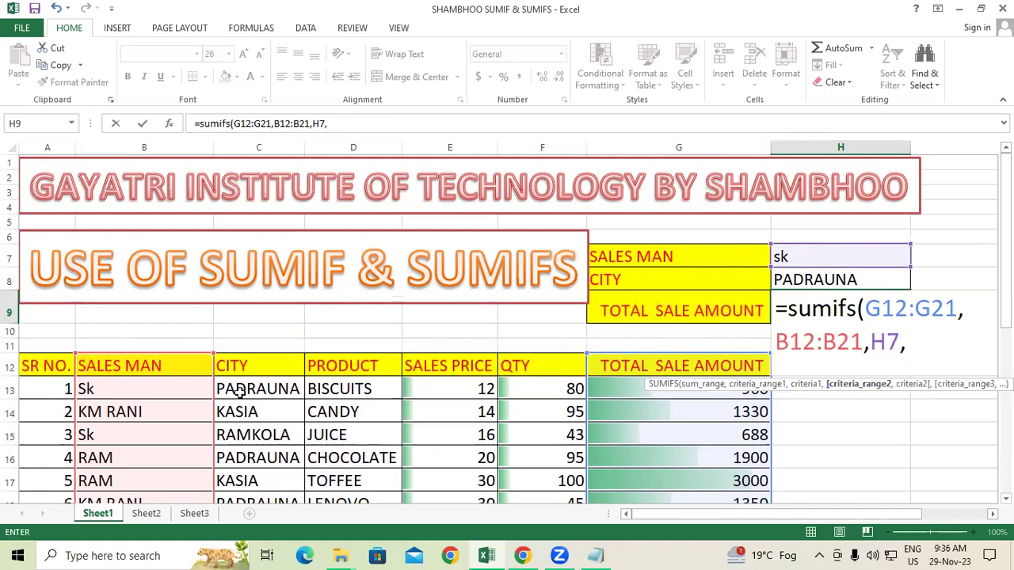
Add the city range C12:C21 with criterion H8 and complete the SUMIFS formula in H9.
{"action": "mouse_move", "coordinate": [260, 366]}
{"action": "left_mouse_down"}
{"action": "mouse_move", "coordinate": [253, 482]}
{"action": "mouse_move", "coordinate": [265, 515]}
{"action": "mouse_move", "coordinate": [265, 376]}
{"action": "left_mouse_up"}
{"action": "scroll", "coordinate": [702, 306], "scroll_direction": "up", "scroll_amount": 3}
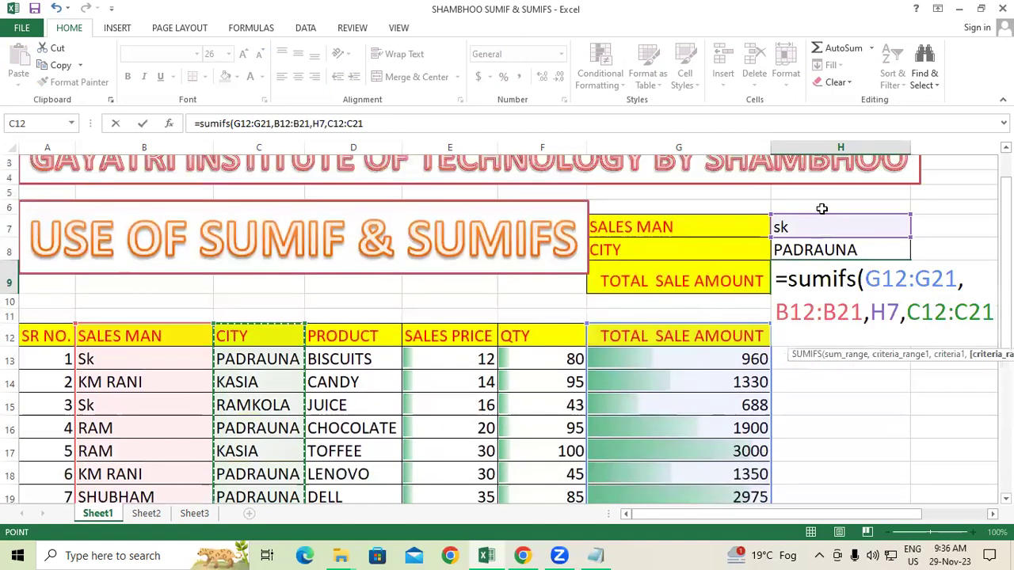
{"action": "type", "text": ","}
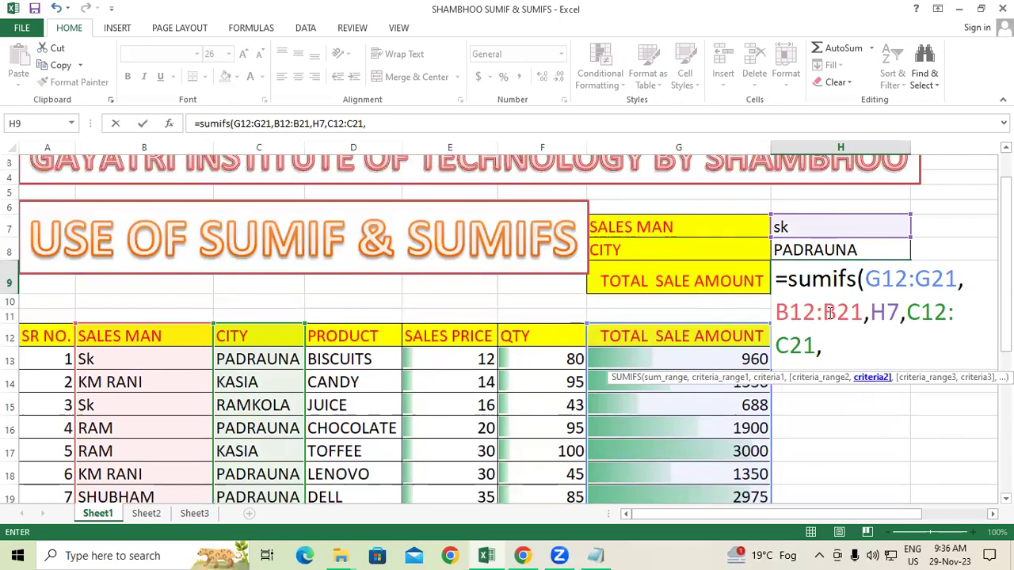
{"action": "left_click", "coordinate": [820, 248]}
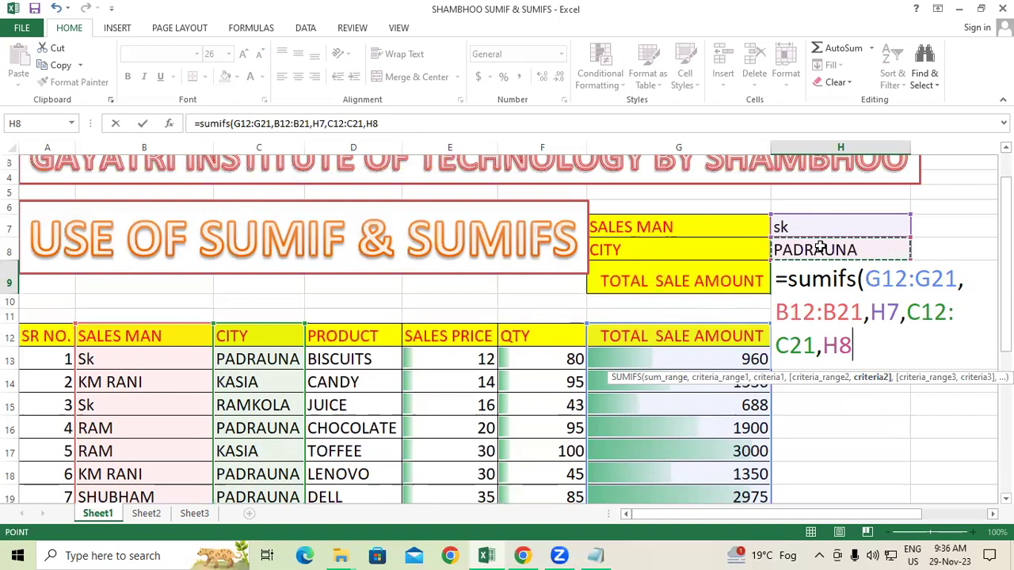
{"action": "type", "text": ")"}
{"action": "key", "text": "Return"}
Test the formula by setting the CITY criterion in H8 to Ramkola.
{"action": "left_click", "coordinate": [800, 227]}
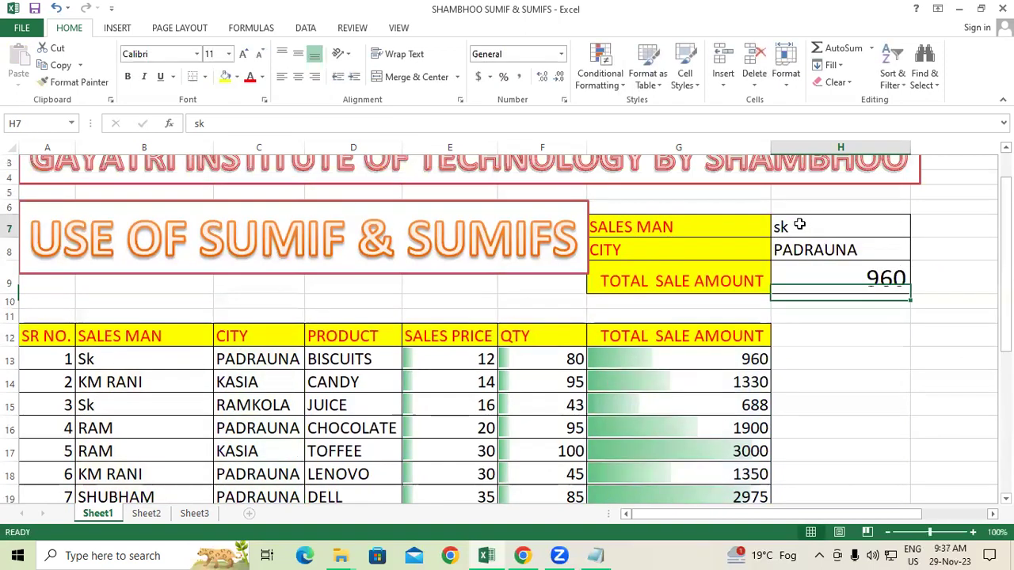
{"action": "left_click", "coordinate": [814, 243]}
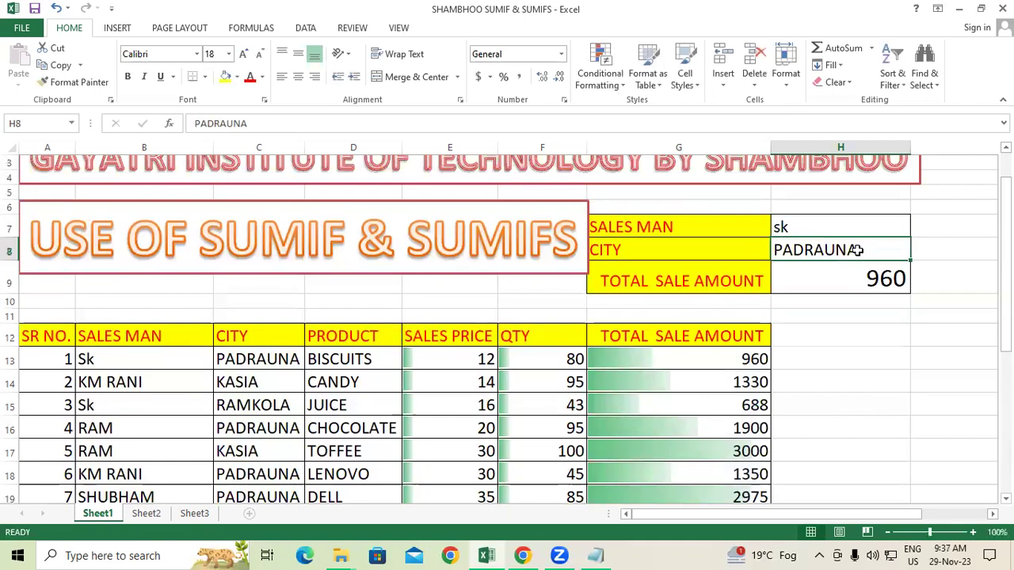
{"action": "left_click", "coordinate": [867, 283]}
{"action": "left_click", "coordinate": [824, 250]}
{"action": "type", "text": "Ramkola"}
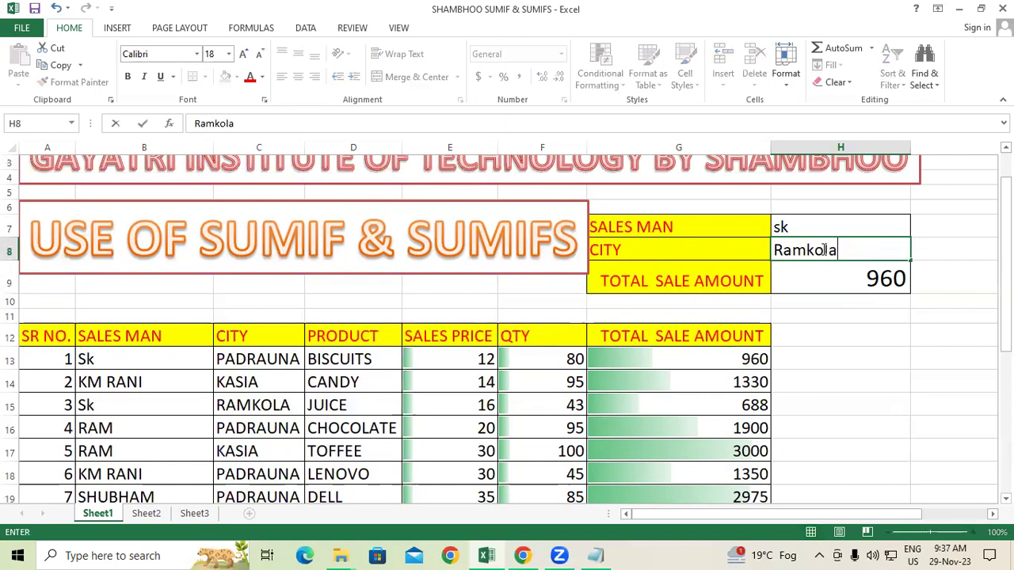
{"action": "key", "text": "Return"}
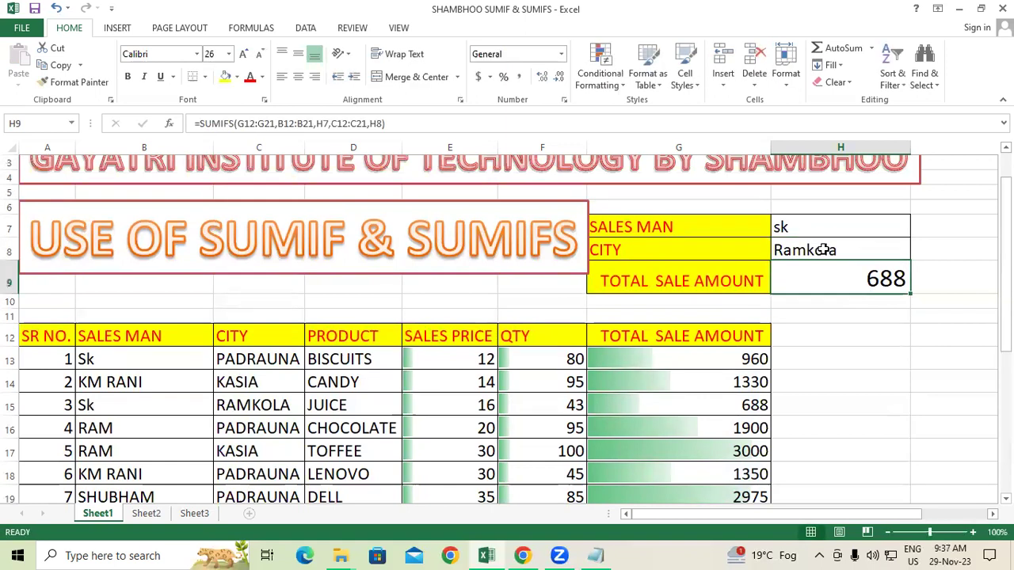
Set the CITY criterion to Kasia and the SALES MAN criterion in H7 to the salesman listed in B16.
{"action": "left_click", "coordinate": [823, 250]}
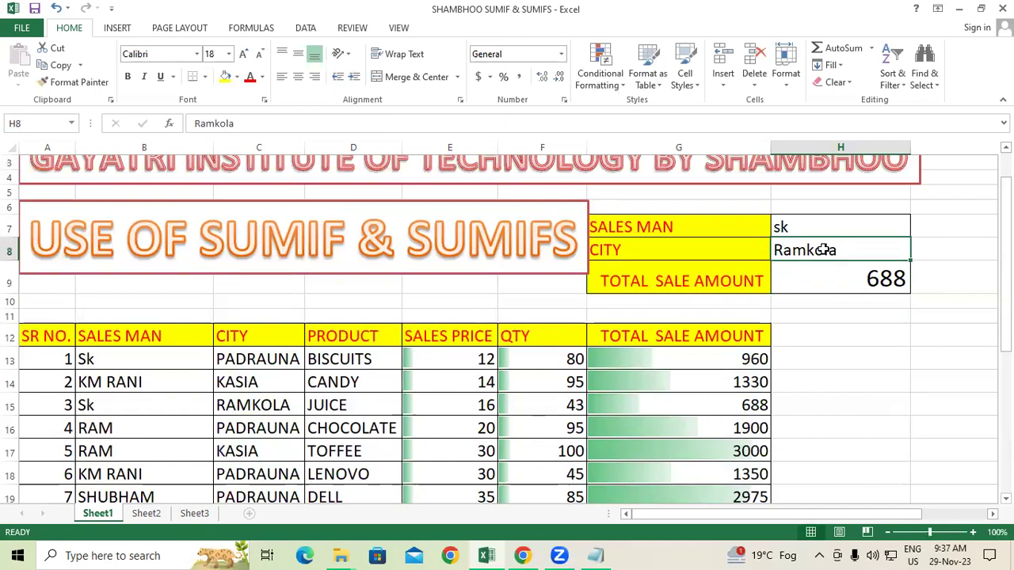
{"action": "type", "text": "Kasia"}
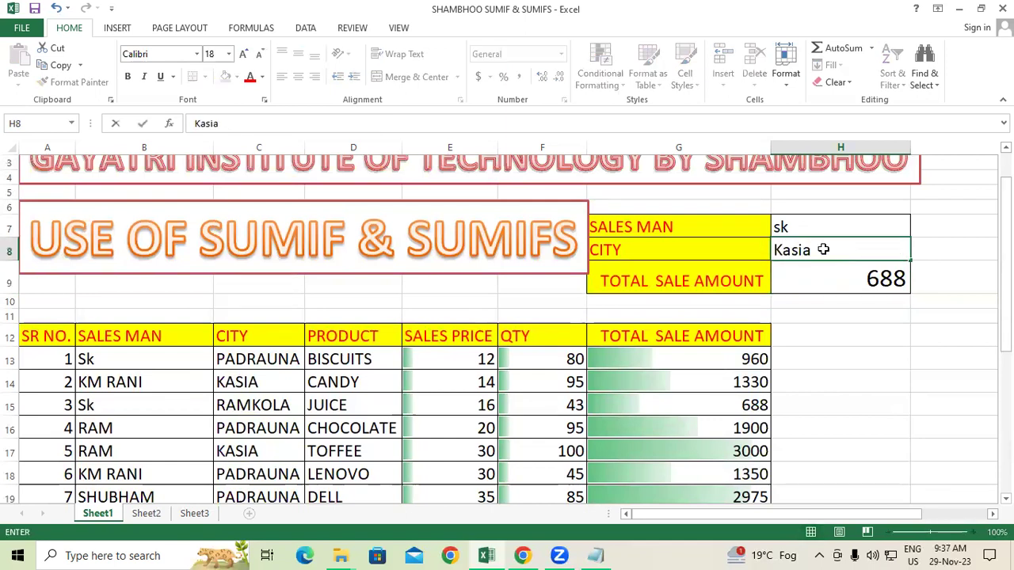
{"action": "key", "text": "Return"}
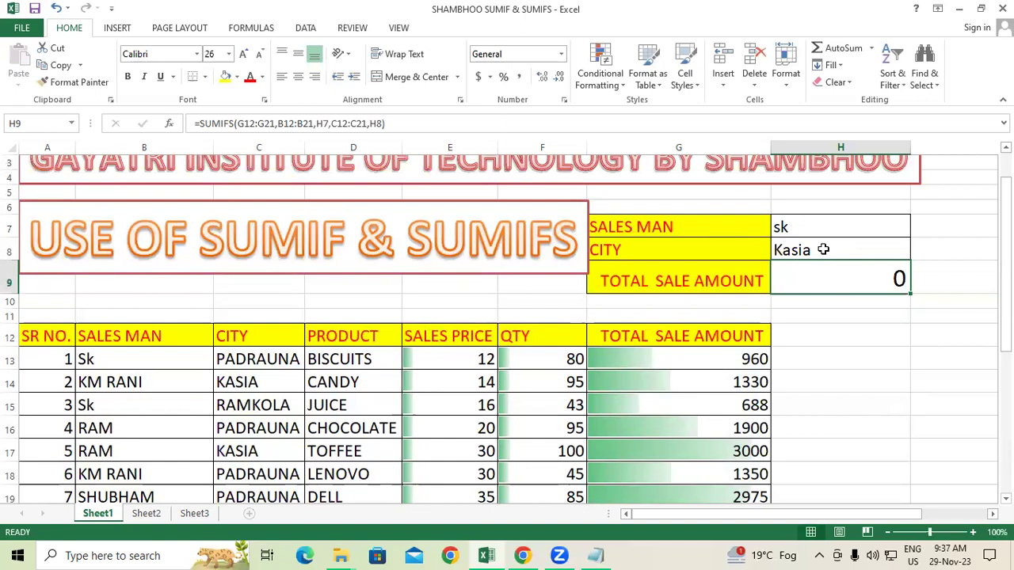
{"action": "left_click", "coordinate": [818, 227]}
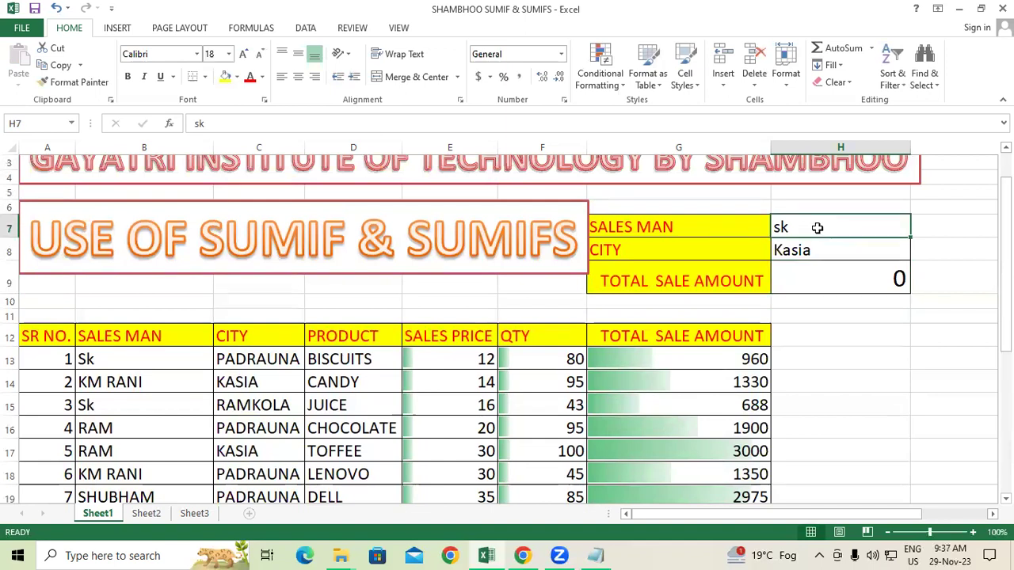
{"action": "type", "text": "Ram"}
{"action": "key", "text": "Return"}
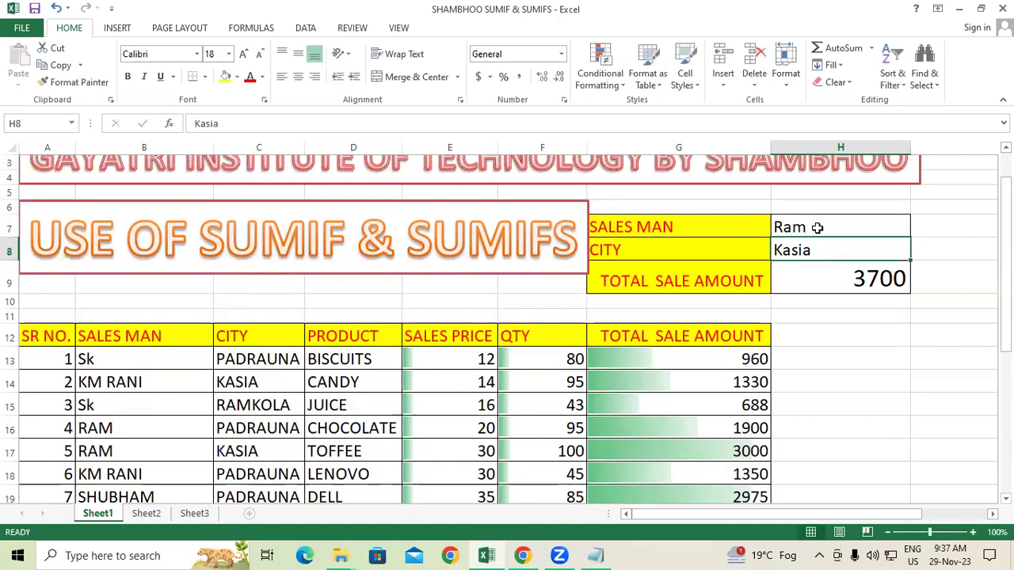
Try the cities Padrauna and Ramkola in turn in H8 for the same salesman.
{"action": "type", "text": "Padrauna"}
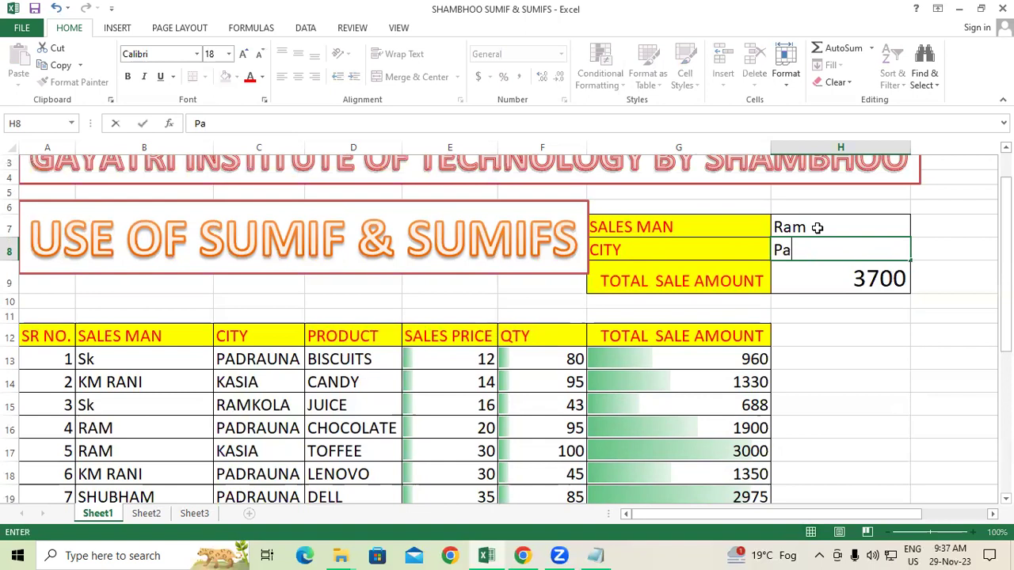
{"action": "key", "text": "Return"}
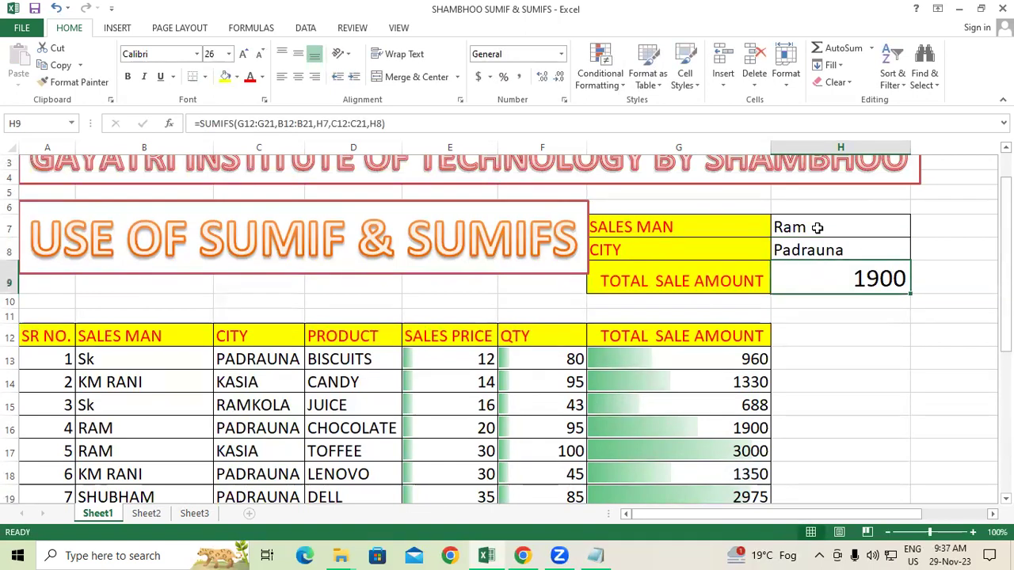
{"action": "key", "text": "Up"}
{"action": "type", "text": "Ramkola"}
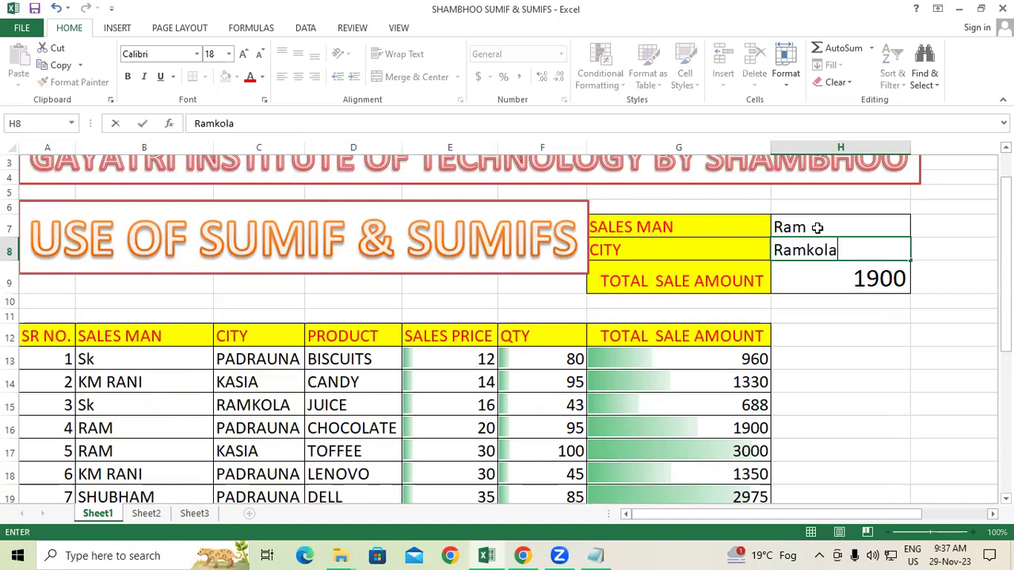
{"action": "key", "text": "Return"}
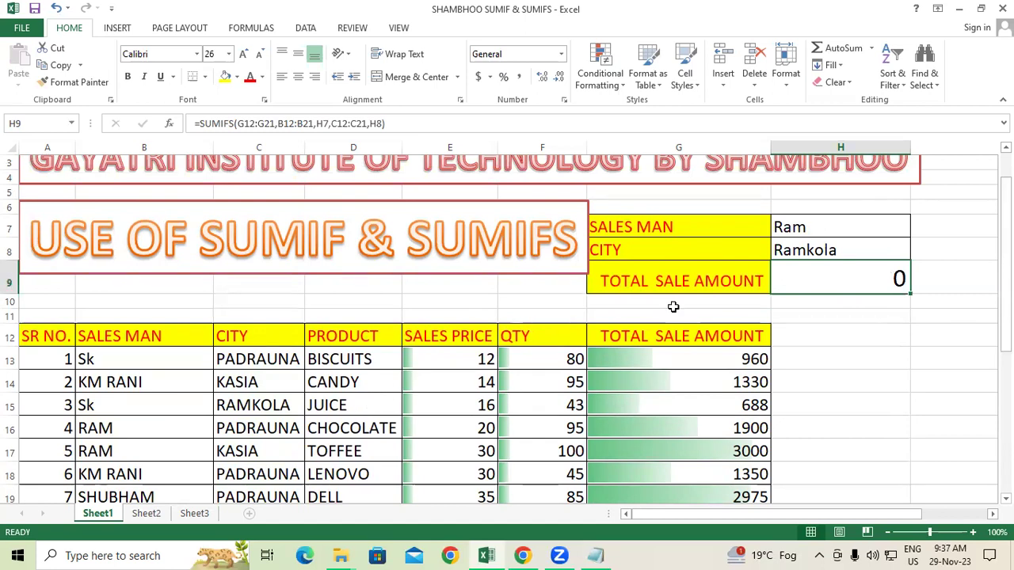
Set the SALES MAN criterion in H7 to the salesman listed in B19 and the CITY criterion in H8 to Padrauna.
{"action": "left_click", "coordinate": [803, 226]}
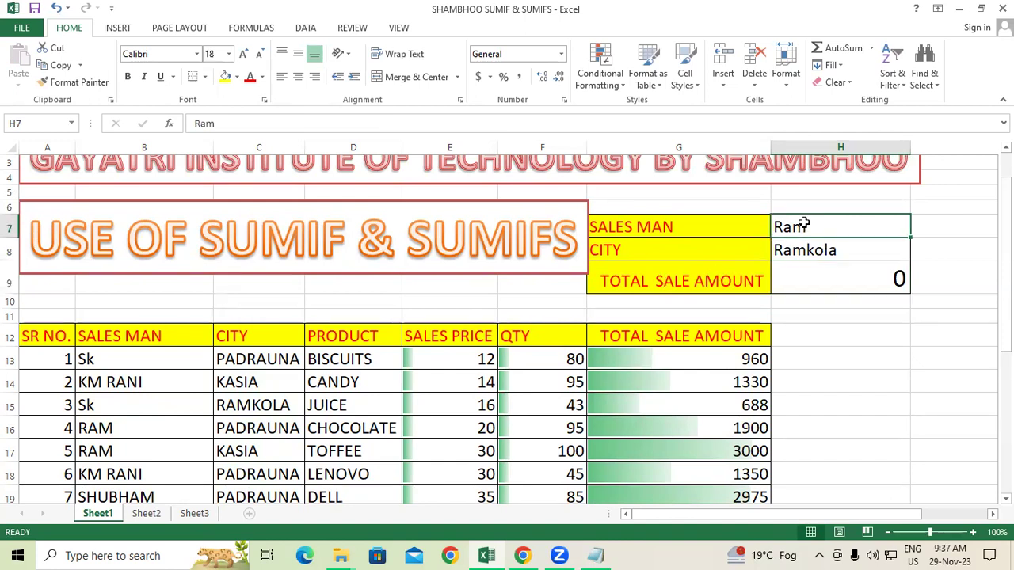
{"action": "type", "text": "Shubj"}
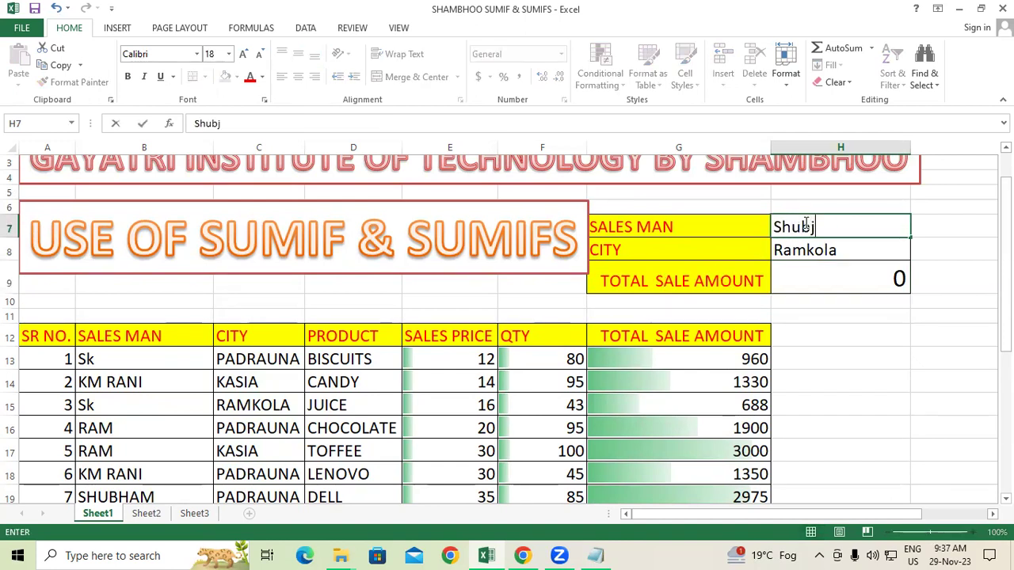
{"action": "key", "text": "BackSpace"}
{"action": "type", "text": "ham"}
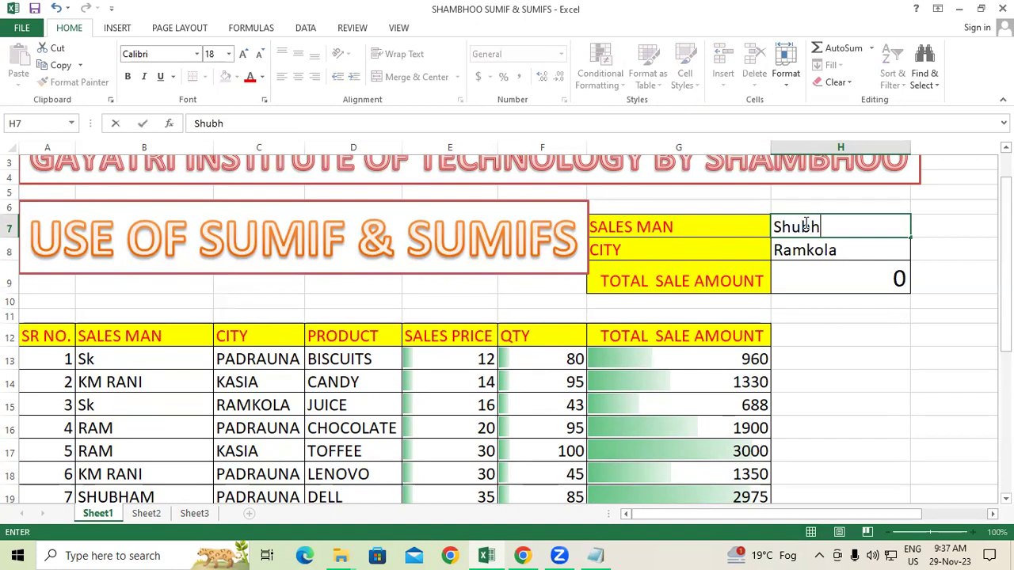
{"action": "key", "text": "Return"}
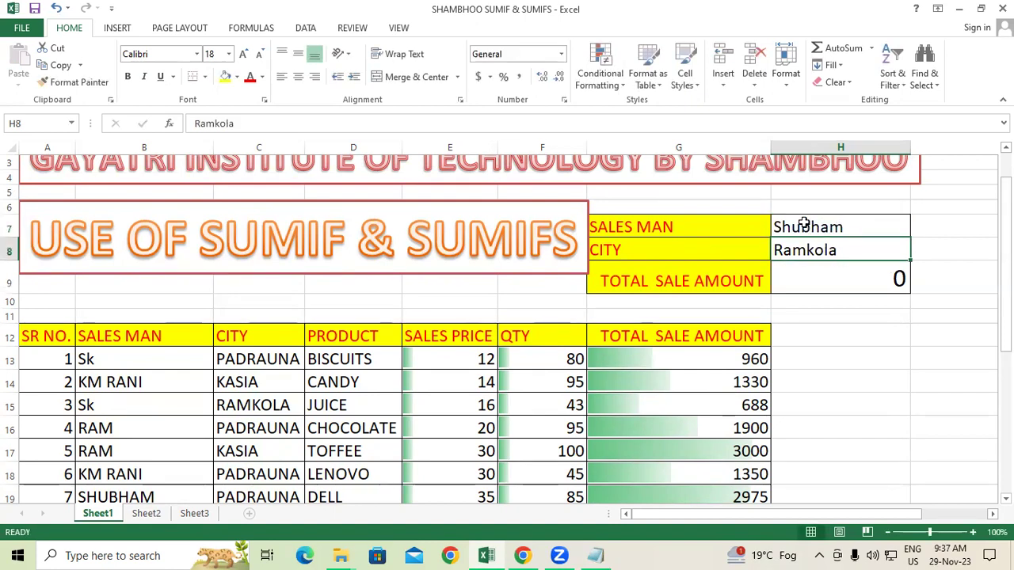
{"action": "type", "text": "Padrauna"}
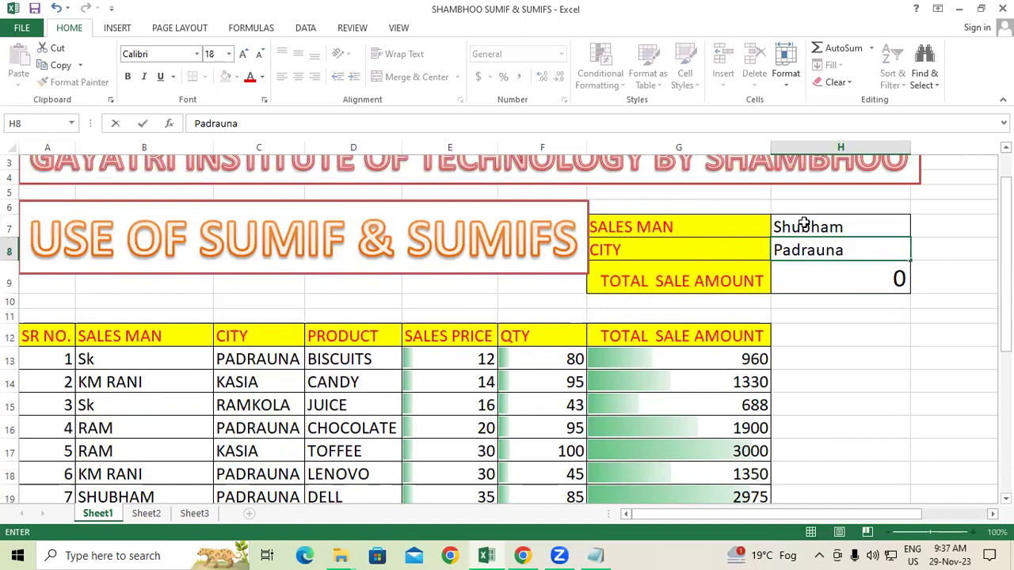
{"action": "key", "text": "Return"}
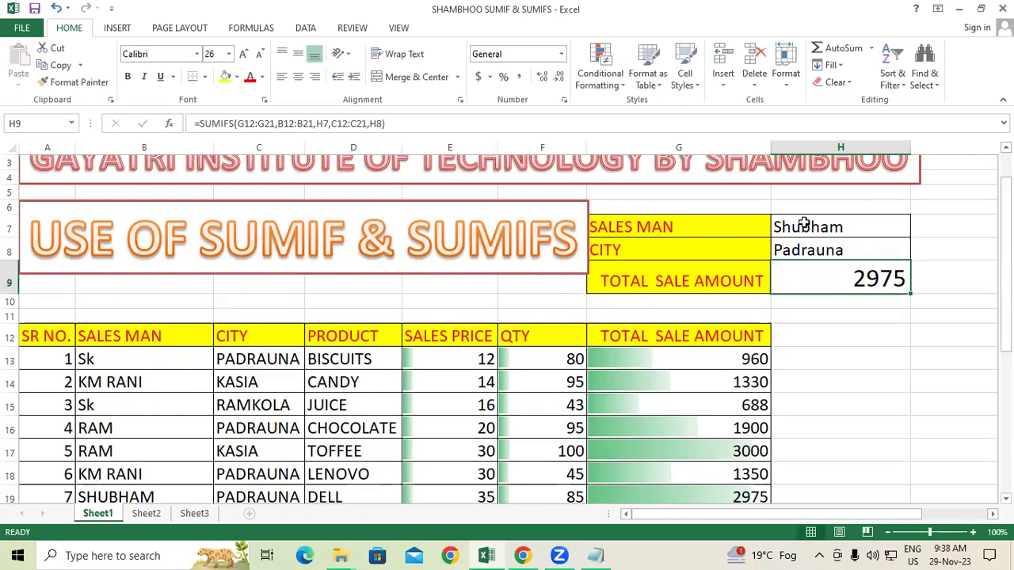
{"action": "type", "text": "Kasia"}
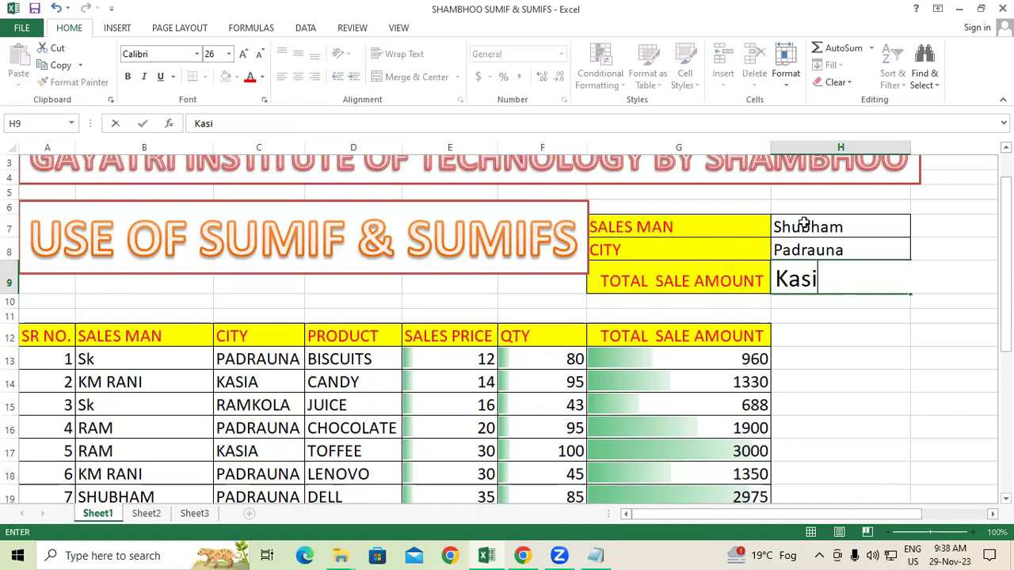
{"action": "key", "text": "Return"}
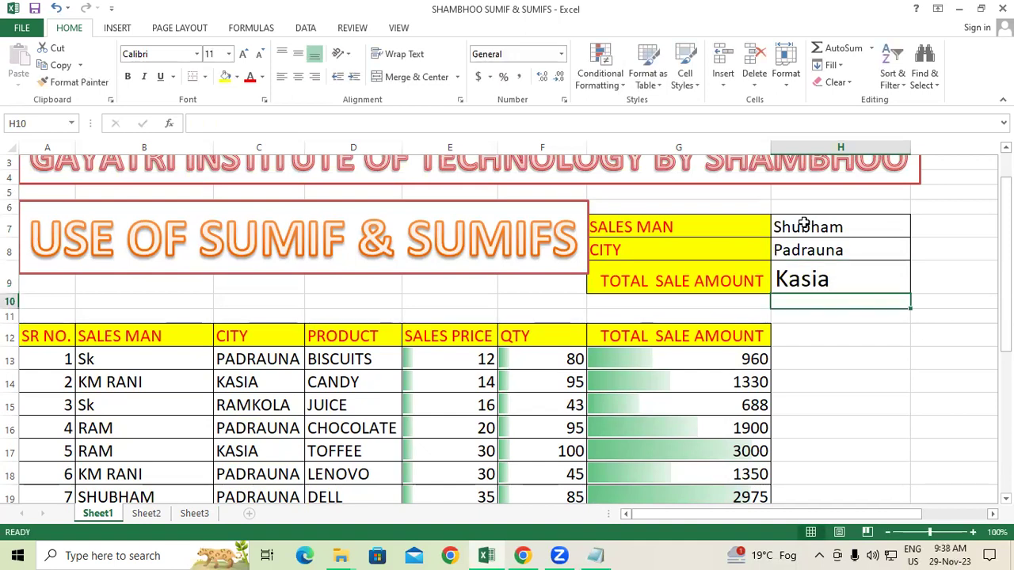
{"action": "left_click", "coordinate": [828, 279]}
{"action": "key", "text": "ctrl+z"}
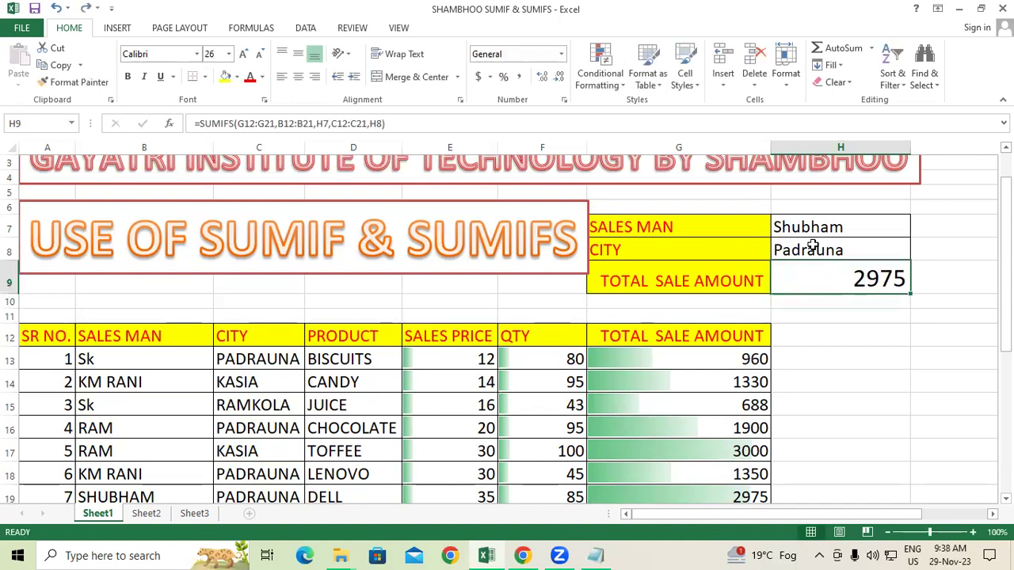
Set the CITY criterion in H8 to Kasia.
{"action": "left_click", "coordinate": [813, 246]}
{"action": "type", "text": "Kasia"}
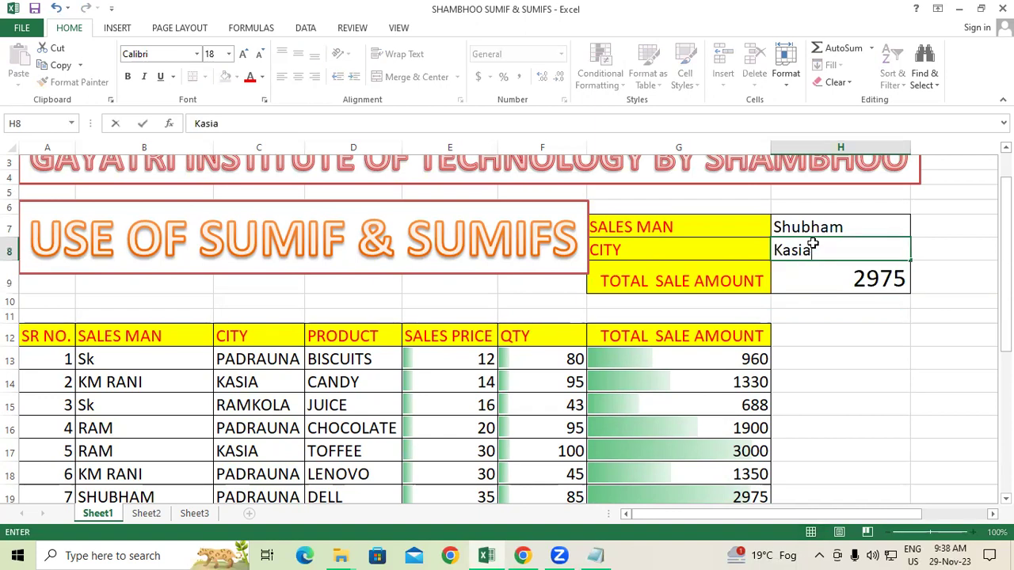
{"action": "key", "text": "Return"}
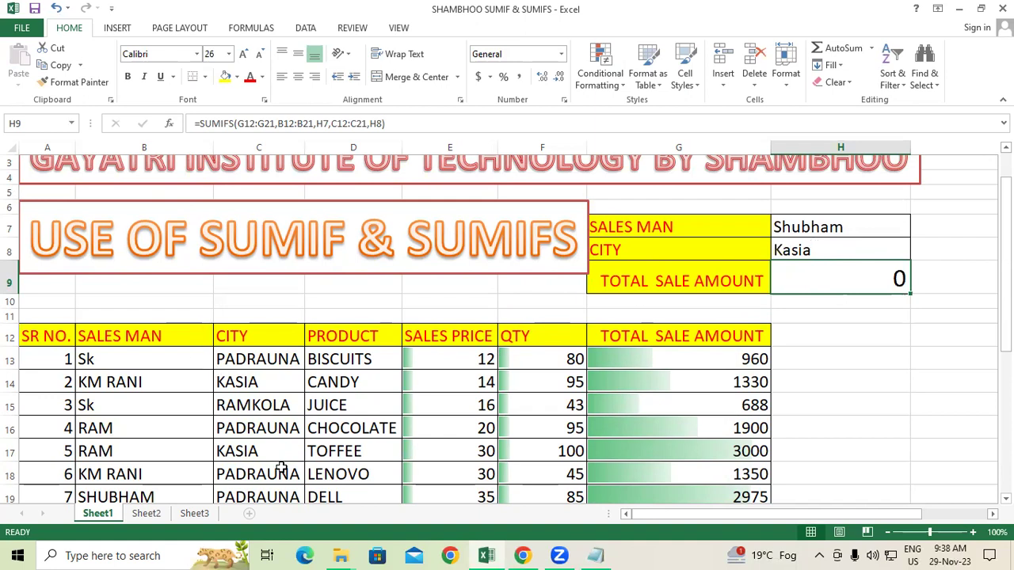
Insert a row above the TOTAL SALE AMOUNT result at row 9 and copy the PRODUCT heading from D13 into G9.
{"action": "scroll", "coordinate": [402, 256], "scroll_direction": "down", "scroll_amount": 1}
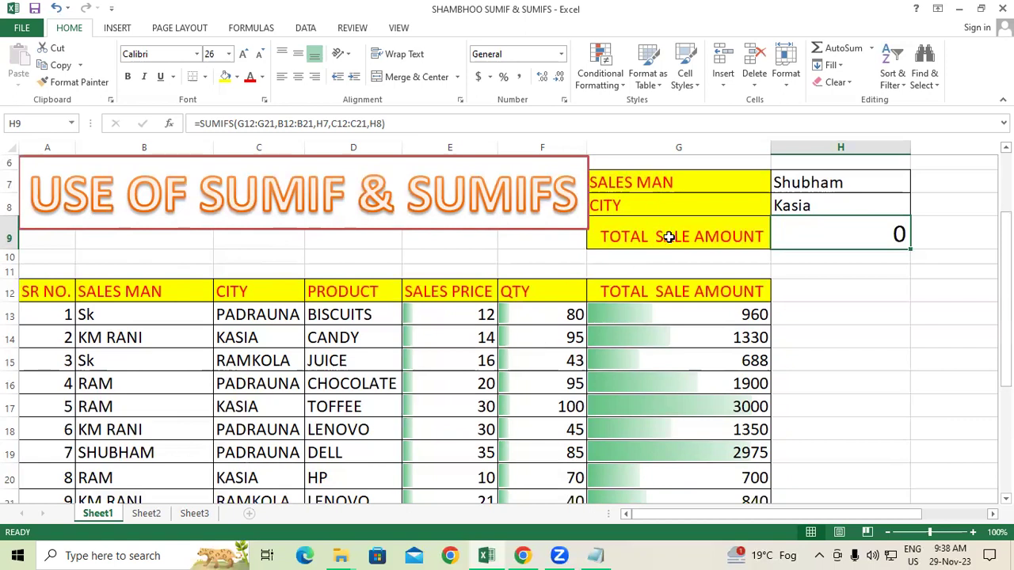
{"action": "left_click", "coordinate": [8, 238]}
{"action": "left_click", "coordinate": [724, 59]}
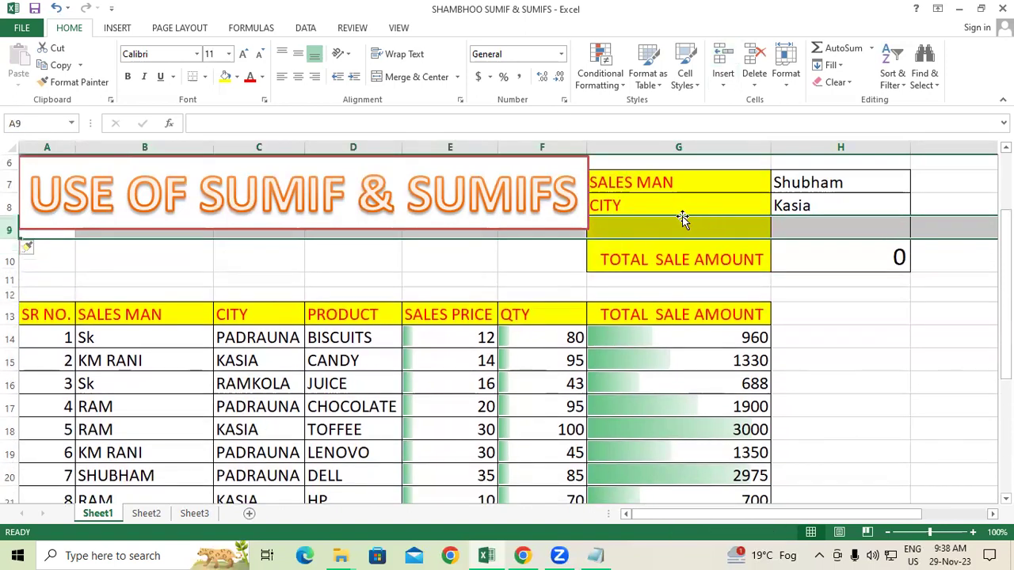
{"action": "left_click", "coordinate": [681, 222]}
{"action": "left_click", "coordinate": [322, 318]}
{"action": "key", "text": "ctrl+c"}
{"action": "left_click", "coordinate": [658, 232]}
{"action": "key", "text": "ctrl+v"}
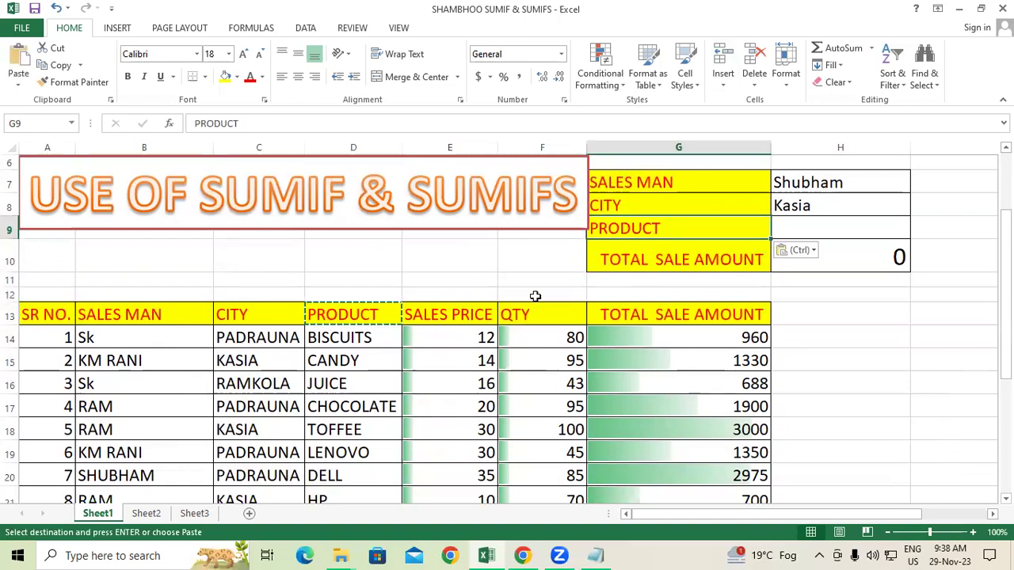
Copy the product BISCUITS from D14 into H9 as the PRODUCT criterion.
{"action": "left_click", "coordinate": [341, 342]}
{"action": "right_click", "coordinate": [339, 345]}
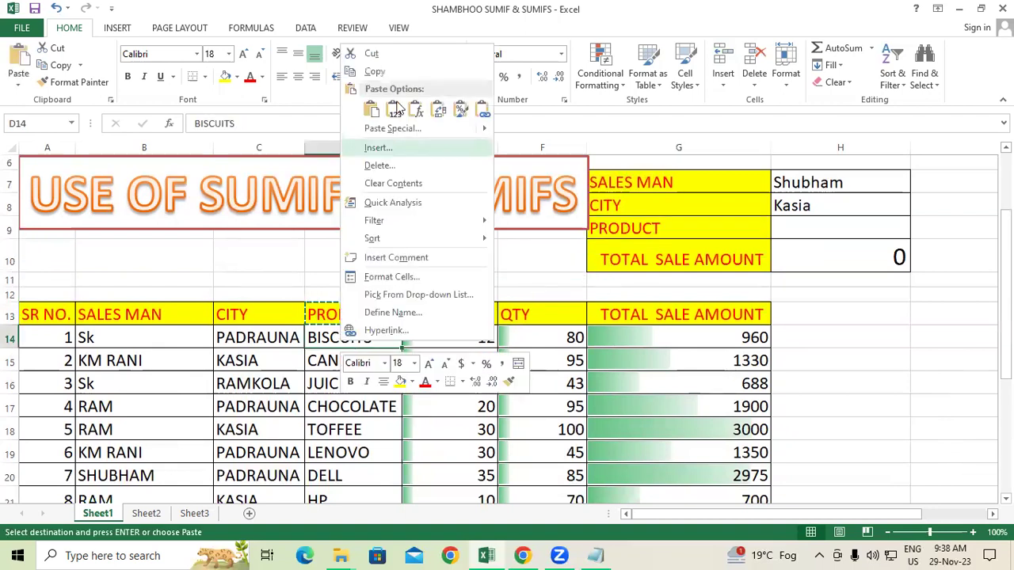
{"action": "left_click", "coordinate": [377, 74]}
{"action": "left_click", "coordinate": [806, 228]}
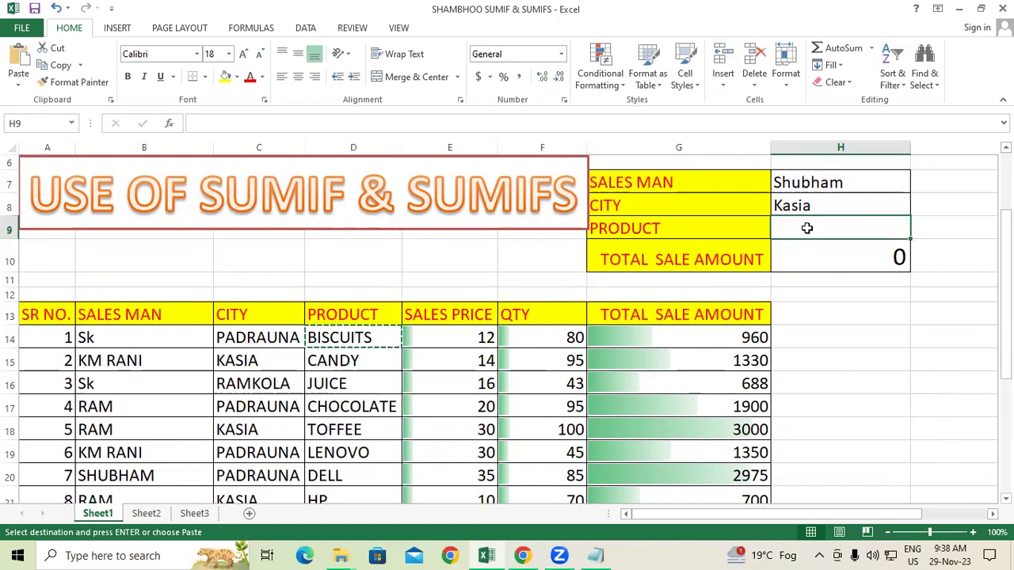
{"action": "key", "text": "ctrl+v"}
Extend the SUMIFS formula in H10 with the third criteria range D13:D22 and its criterion H9.
{"action": "left_click", "coordinate": [871, 264]}
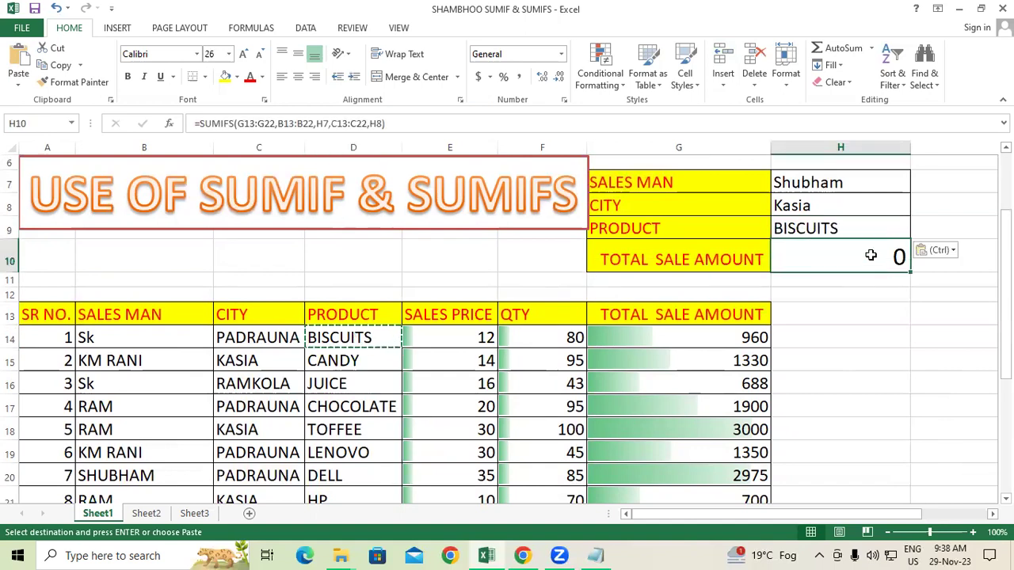
{"action": "double_click", "coordinate": [873, 264]}
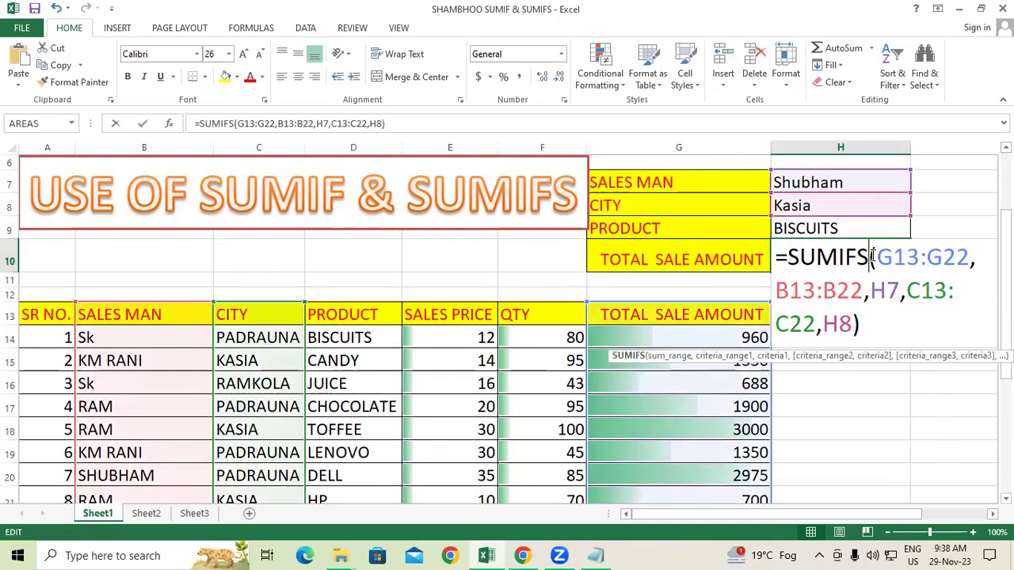
{"action": "left_click", "coordinate": [860, 323]}
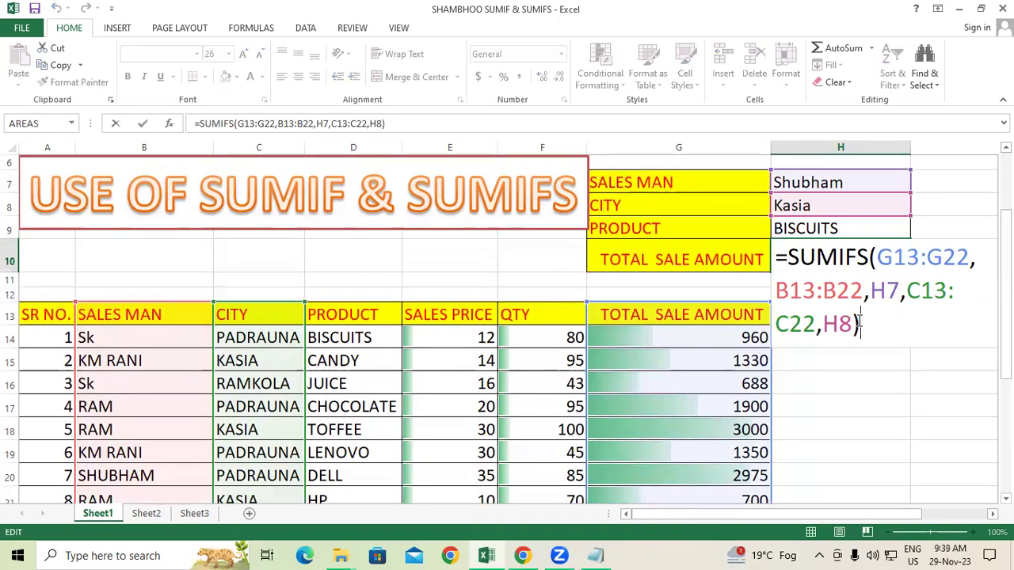
{"action": "key", "text": "BackSpace"}
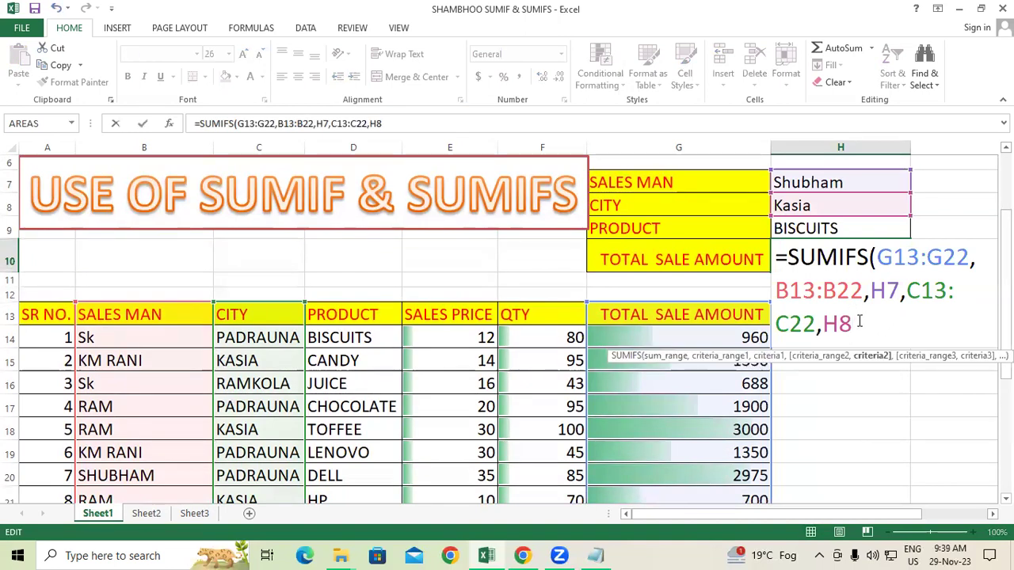
{"action": "type", "text": ","}
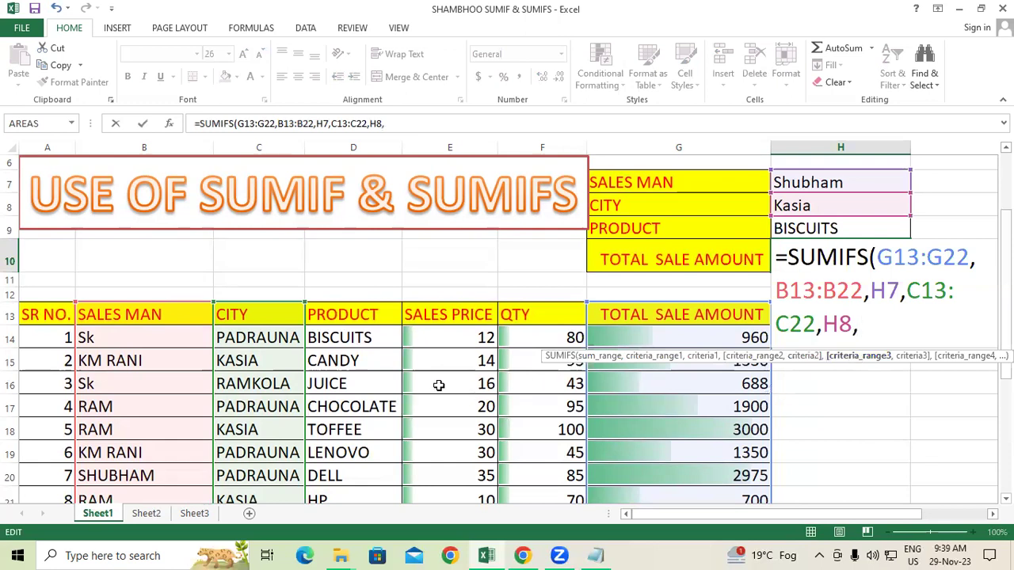
{"action": "scroll", "coordinate": [438, 386], "scroll_direction": "down", "scroll_amount": 1}
{"action": "left_click_drag", "start_coordinate": [362, 254], "coordinate": [366, 474]}
{"action": "type", "text": ","}
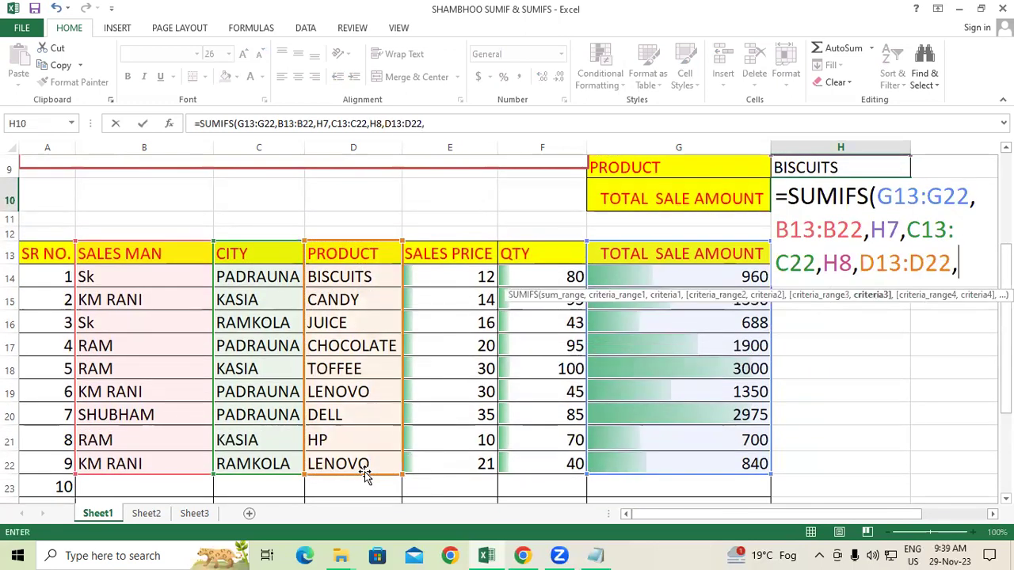
{"action": "left_click", "coordinate": [824, 164]}
{"action": "type", "text": ")"}
{"action": "key", "text": "Return"}
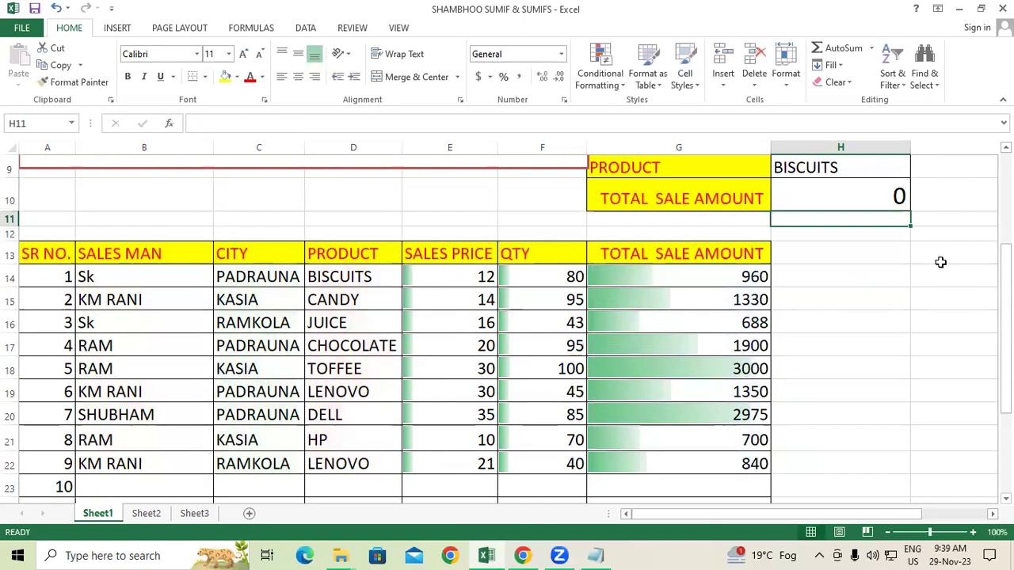
Try Ramkola as the CITY criterion in H8.
{"action": "scroll", "coordinate": [939, 262], "scroll_direction": "up", "scroll_amount": 1}
{"action": "left_click", "coordinate": [805, 179]}
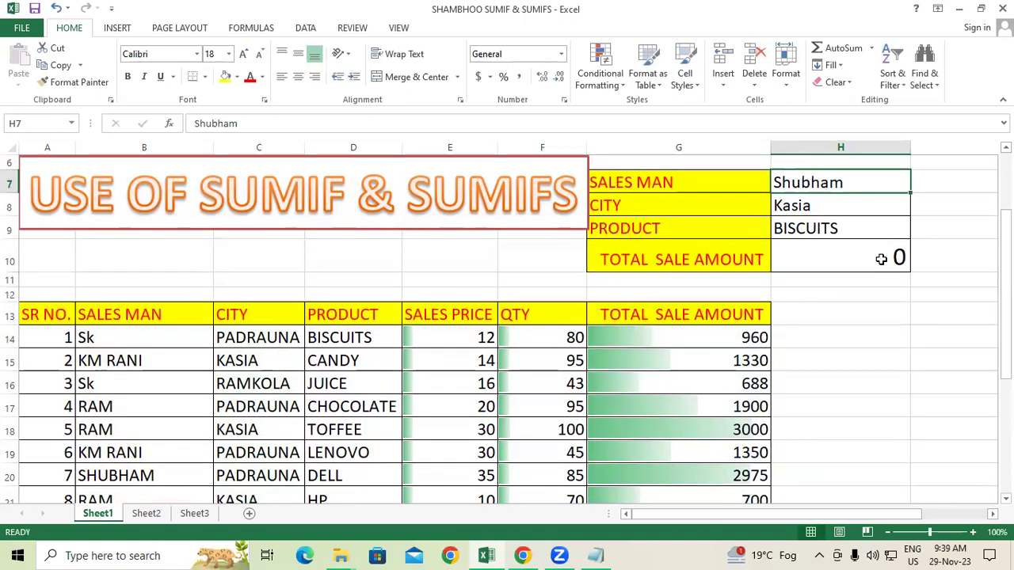
{"action": "left_click", "coordinate": [819, 203]}
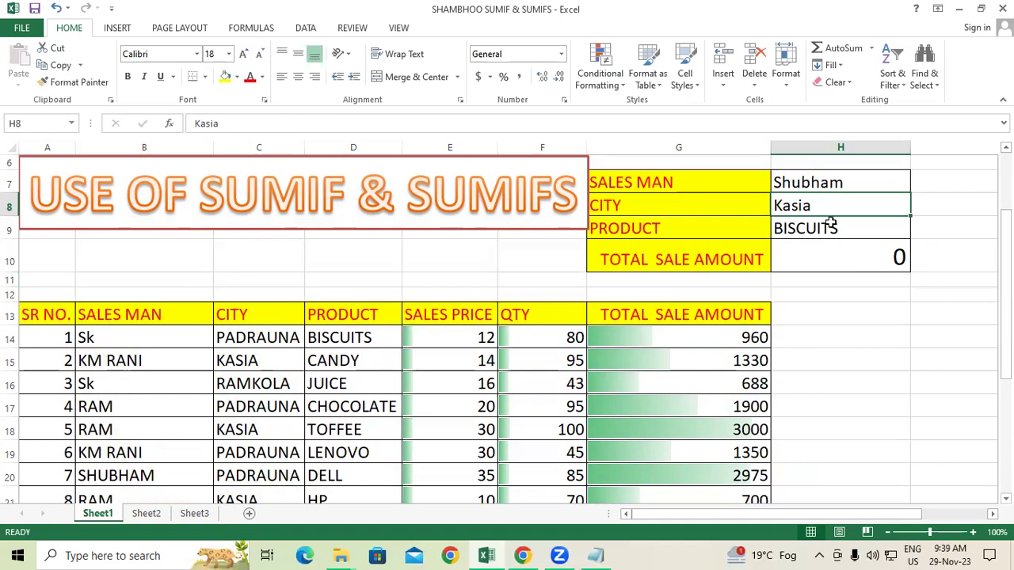
{"action": "type", "text": "Ram"}
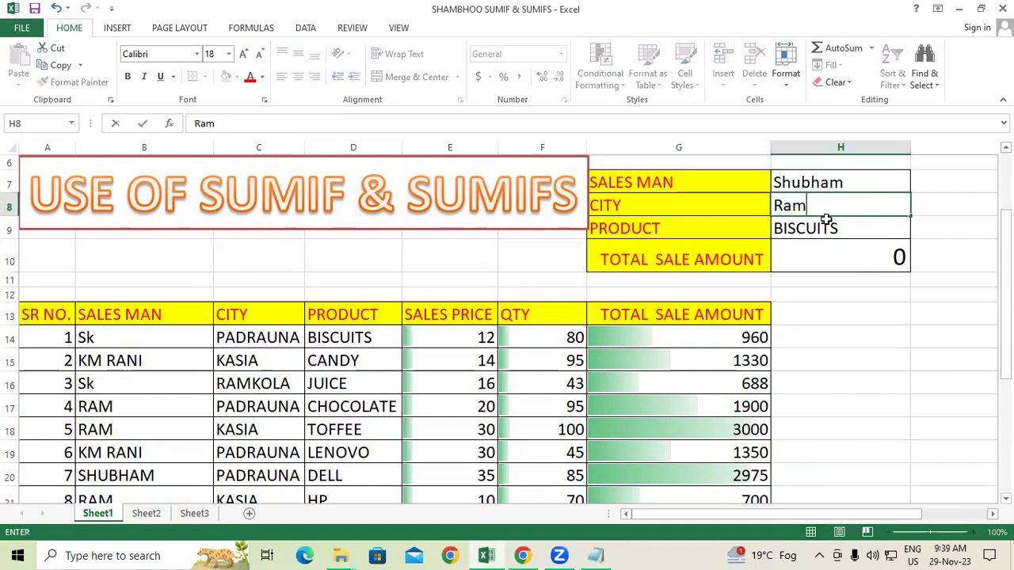
{"action": "type", "text": "kola"}
{"action": "key", "text": "Return"}
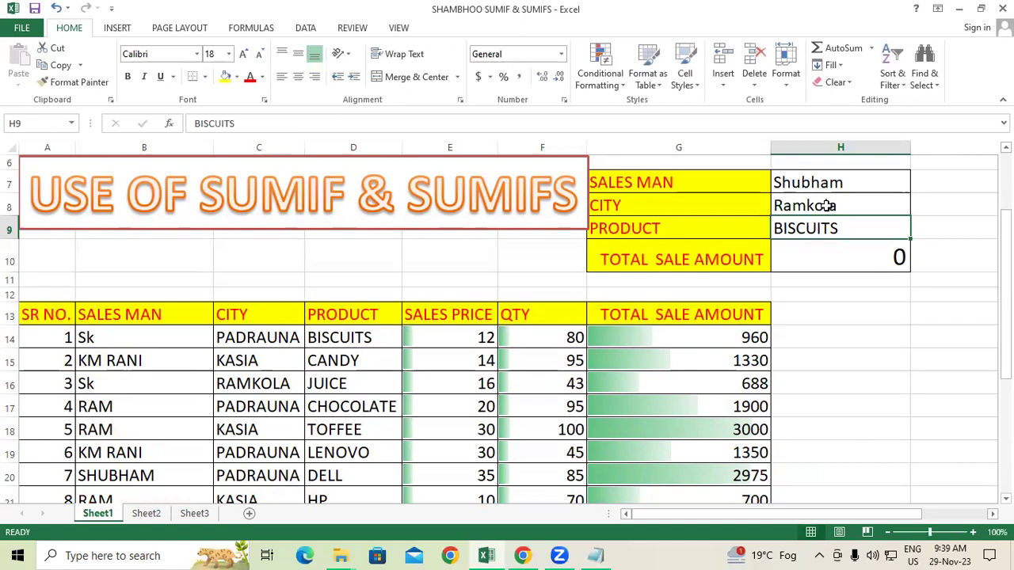
Set the CITY criterion in H8 to Padrauna.
{"action": "left_click", "coordinate": [829, 206]}
{"action": "type", "text": "Padrauna"}
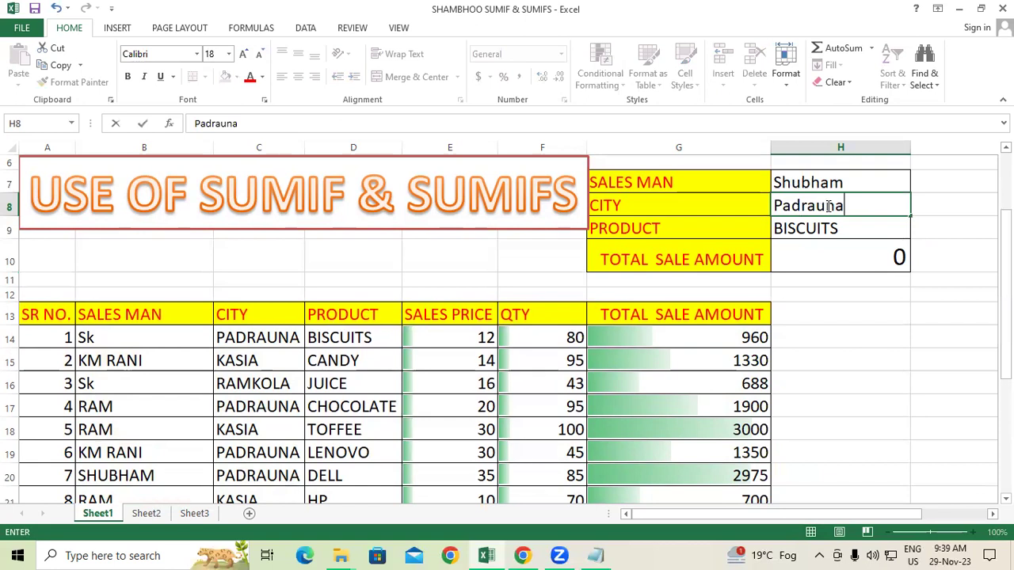
{"action": "key", "text": "Return"}
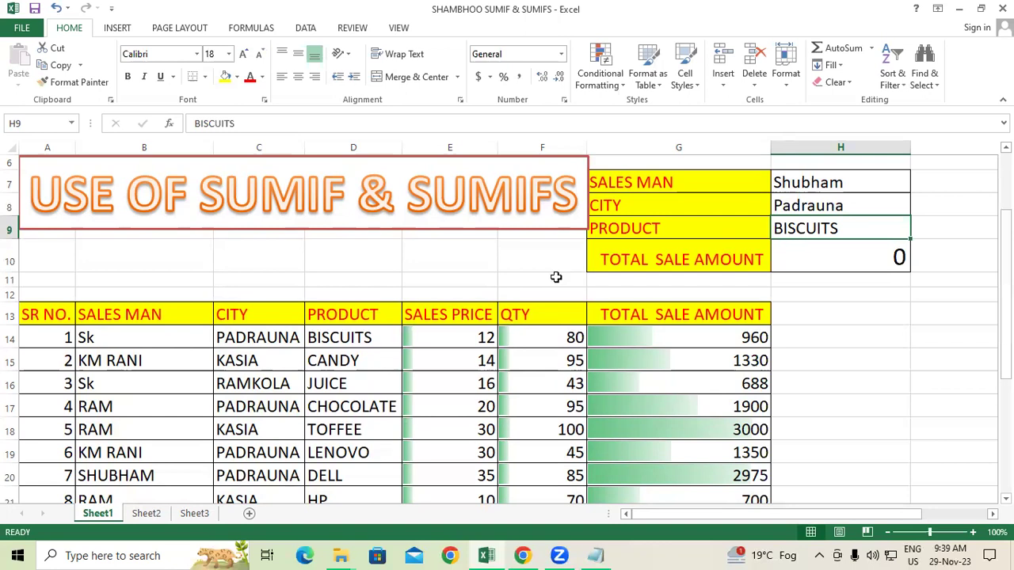
Set the PRODUCT criterion in H9 to Dell, matching the product listed in D20.
{"action": "left_click", "coordinate": [150, 472]}
{"action": "left_click", "coordinate": [348, 476]}
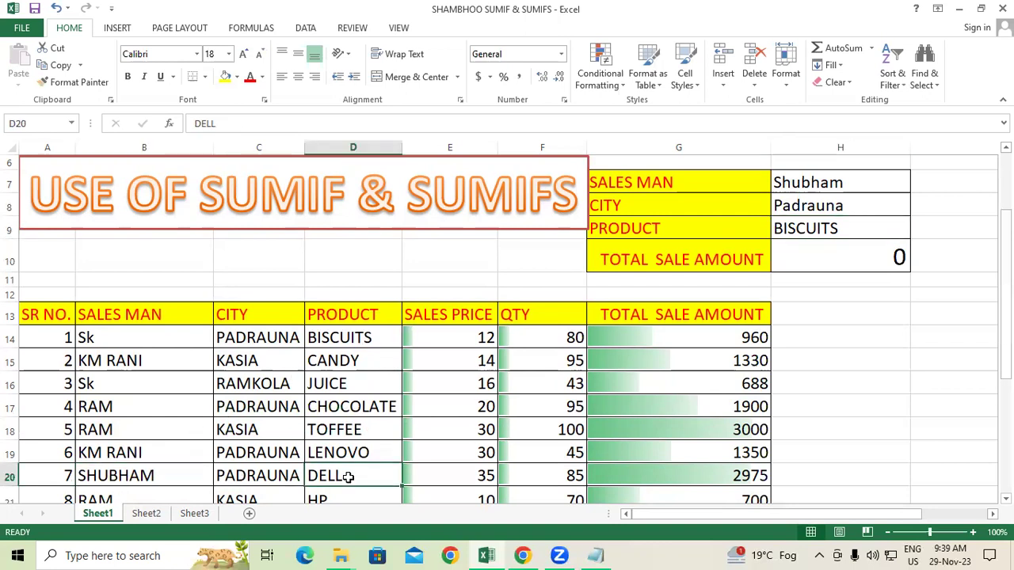
{"action": "left_click", "coordinate": [823, 227]}
{"action": "type", "text": "Dell"}
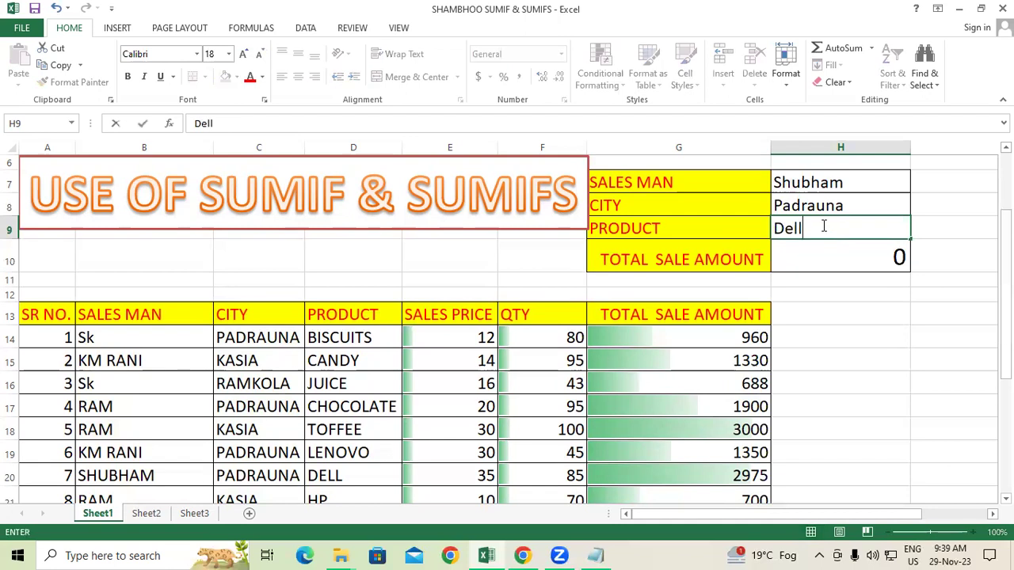
{"action": "key", "text": "Return"}
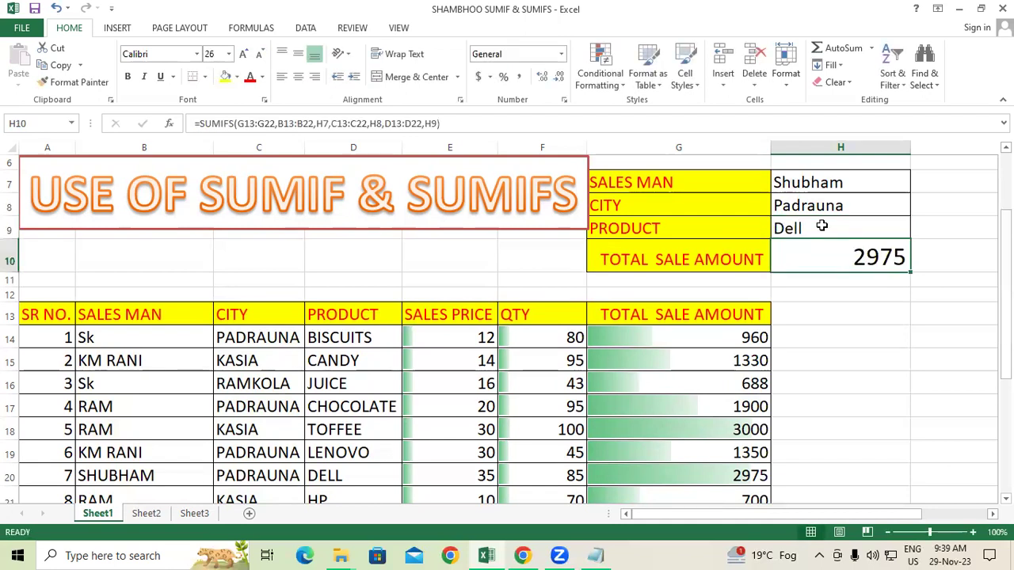